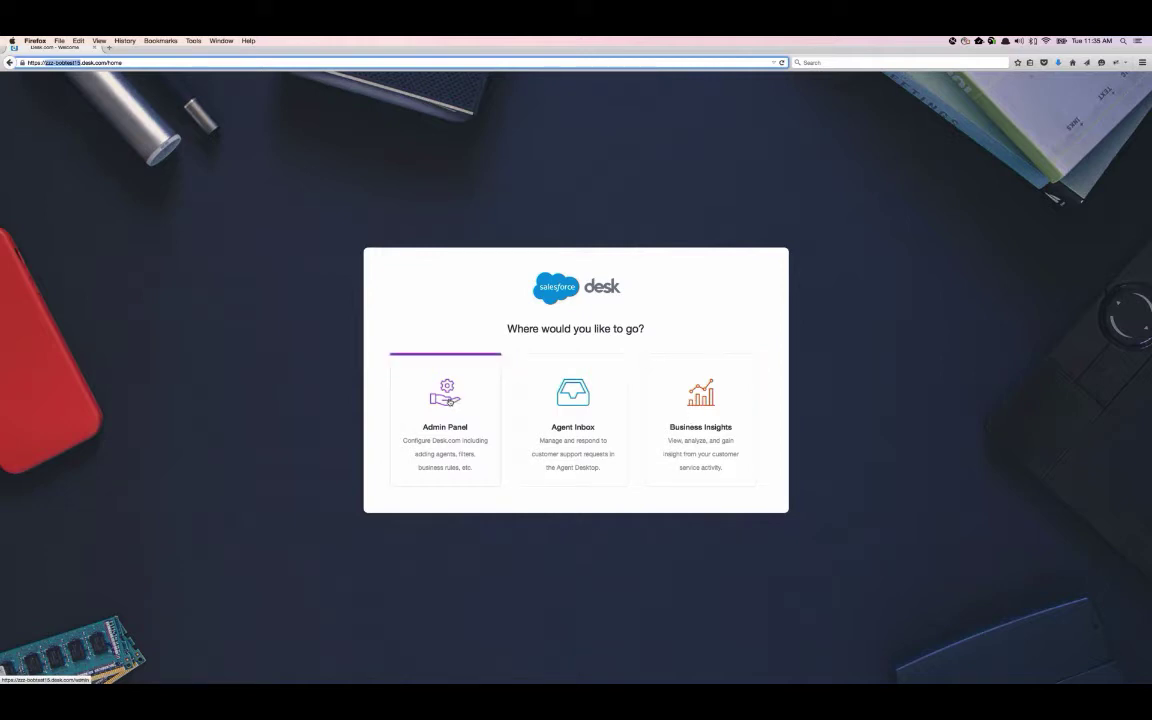
- Sign in to the Desk.com Admin Panel with the saved login
click(450, 401)
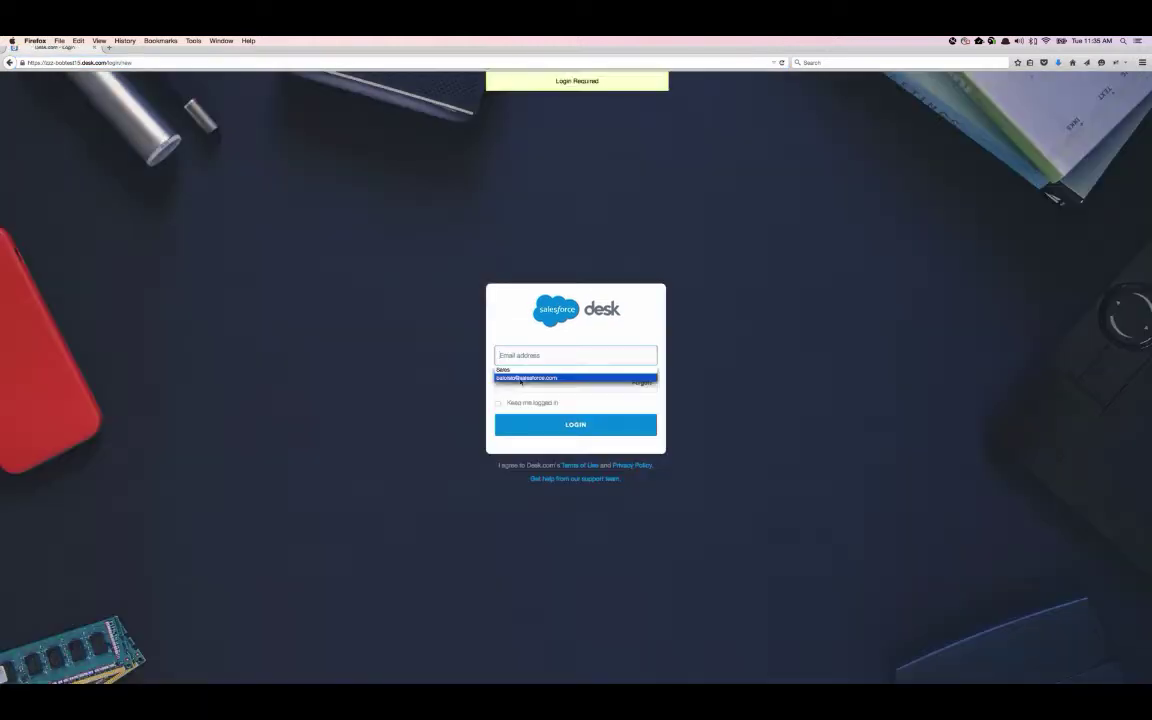
click(527, 378)
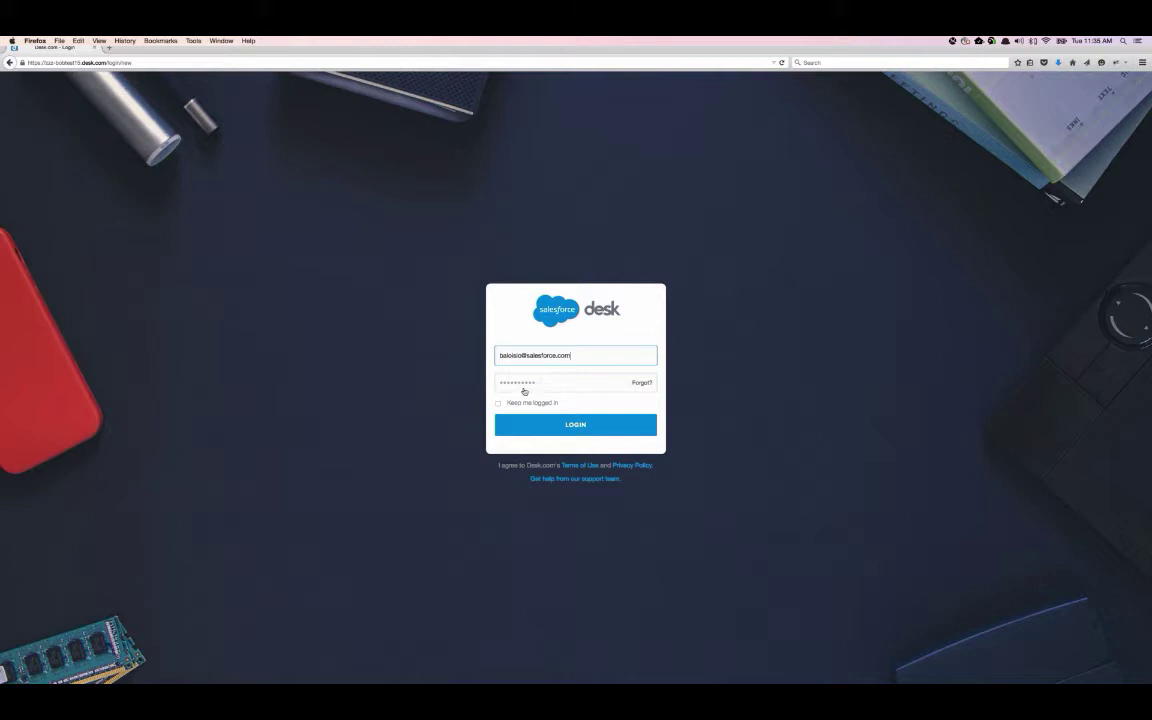
click(549, 427)
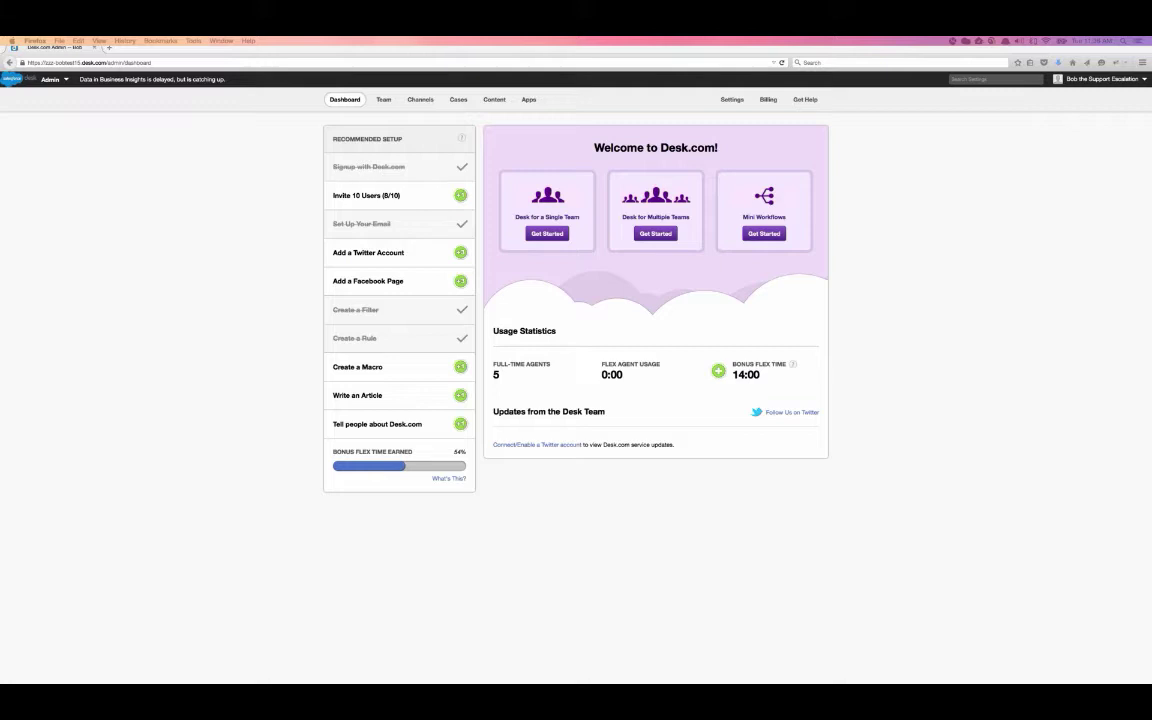
- Go to the Team user list and start adding a new user
click(382, 100)
click(382, 100)
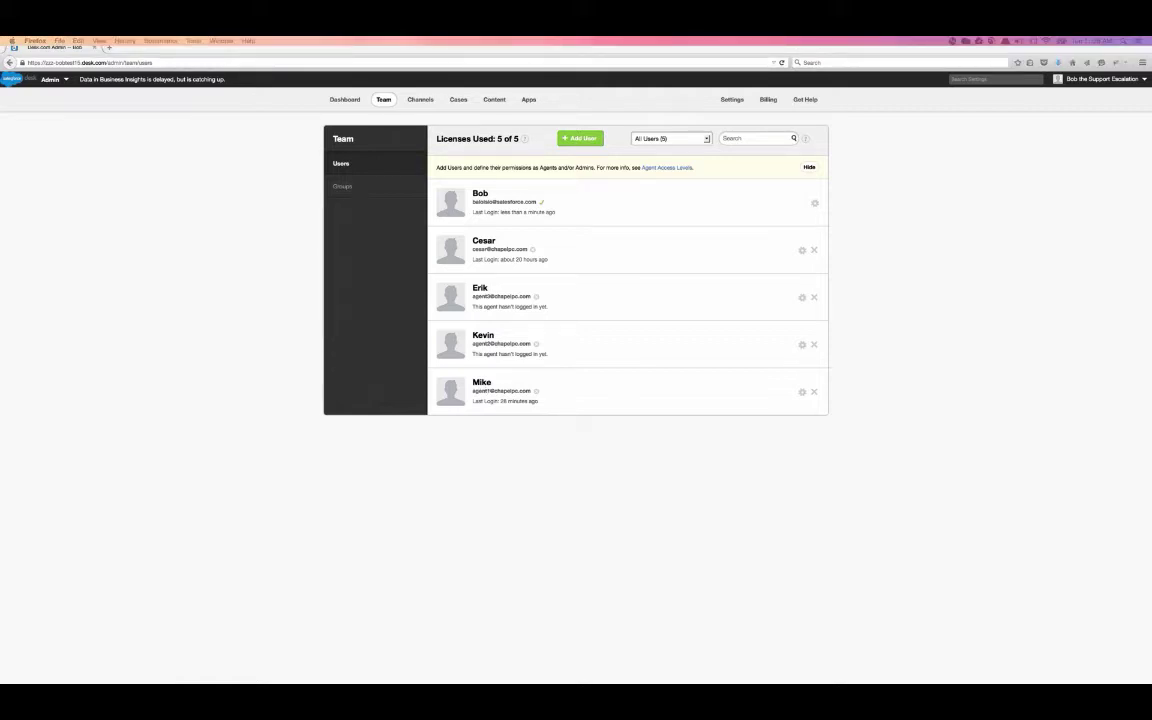
click(584, 140)
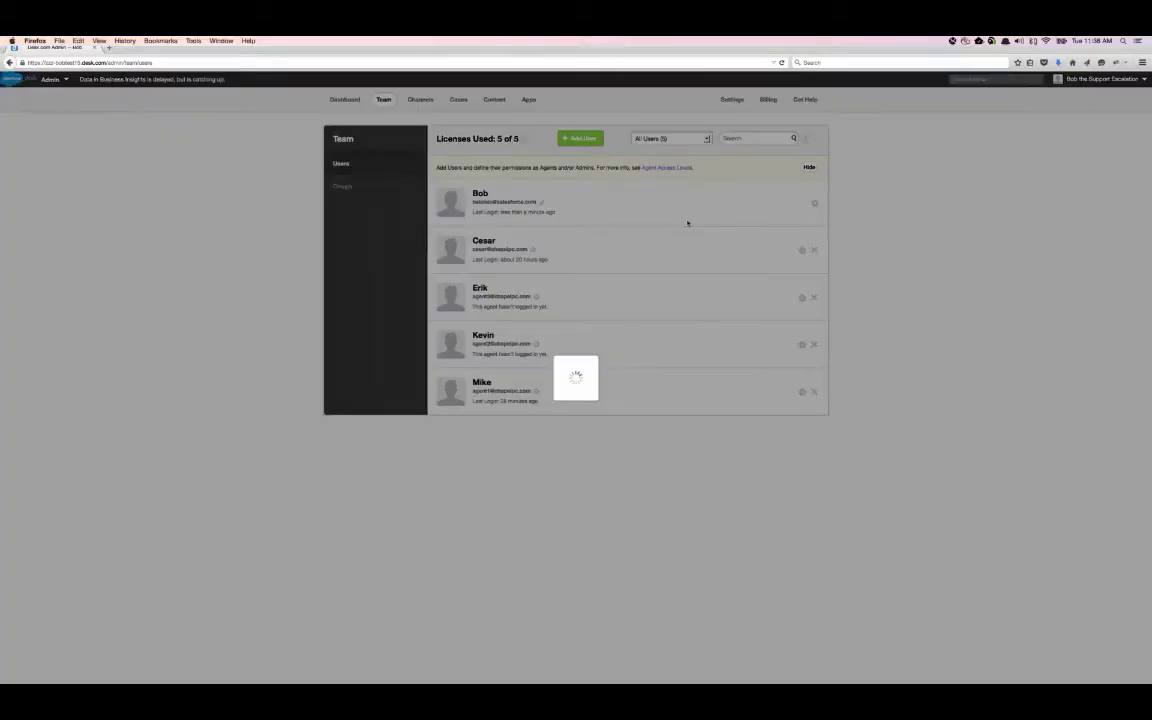
- Enter the new agent's name, e-mail address and corrected public name
click(555, 318)
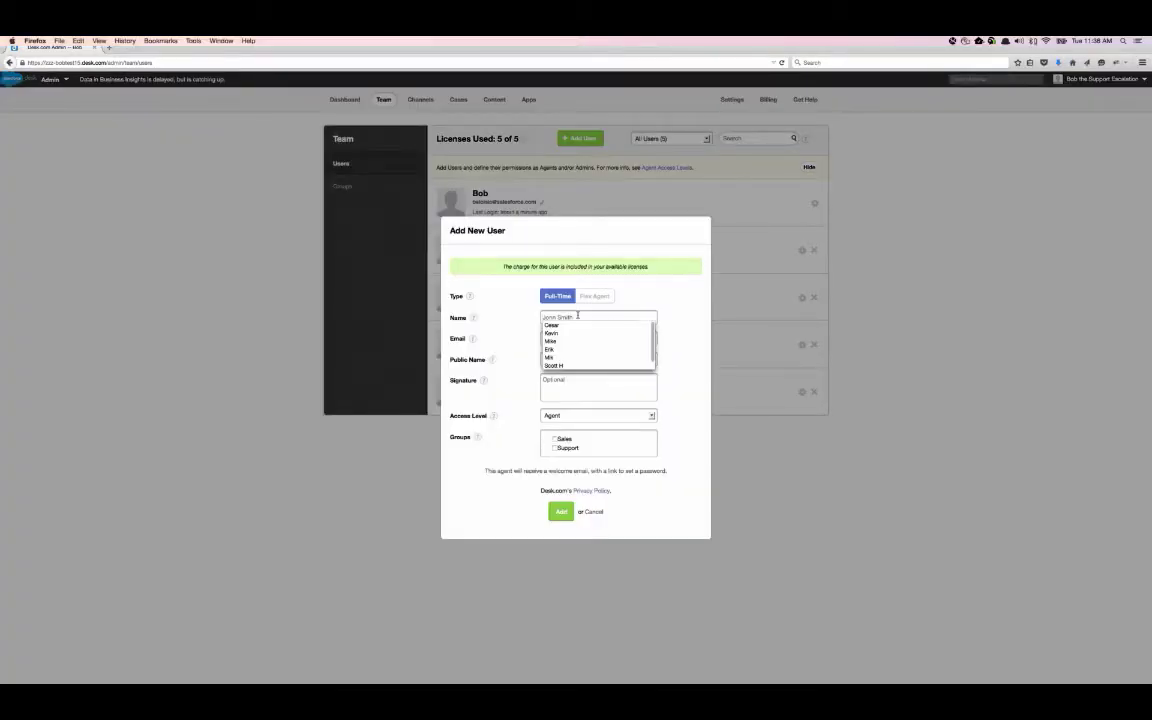
click(552, 366)
click(578, 339)
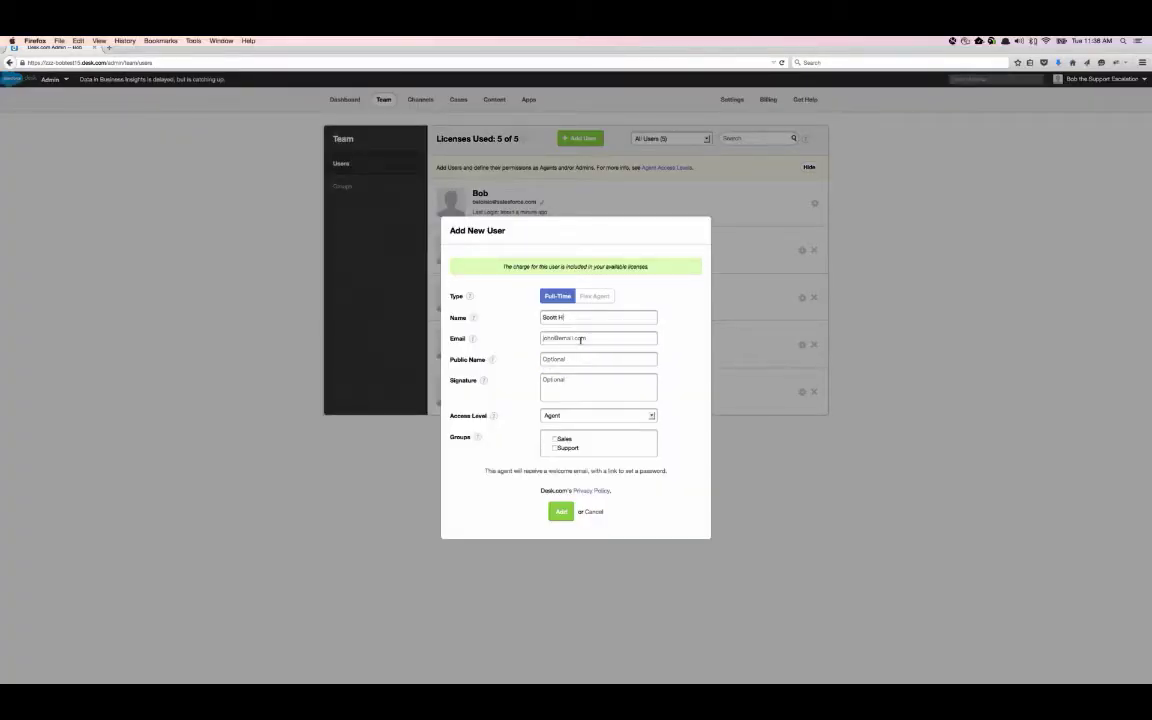
text(scott)
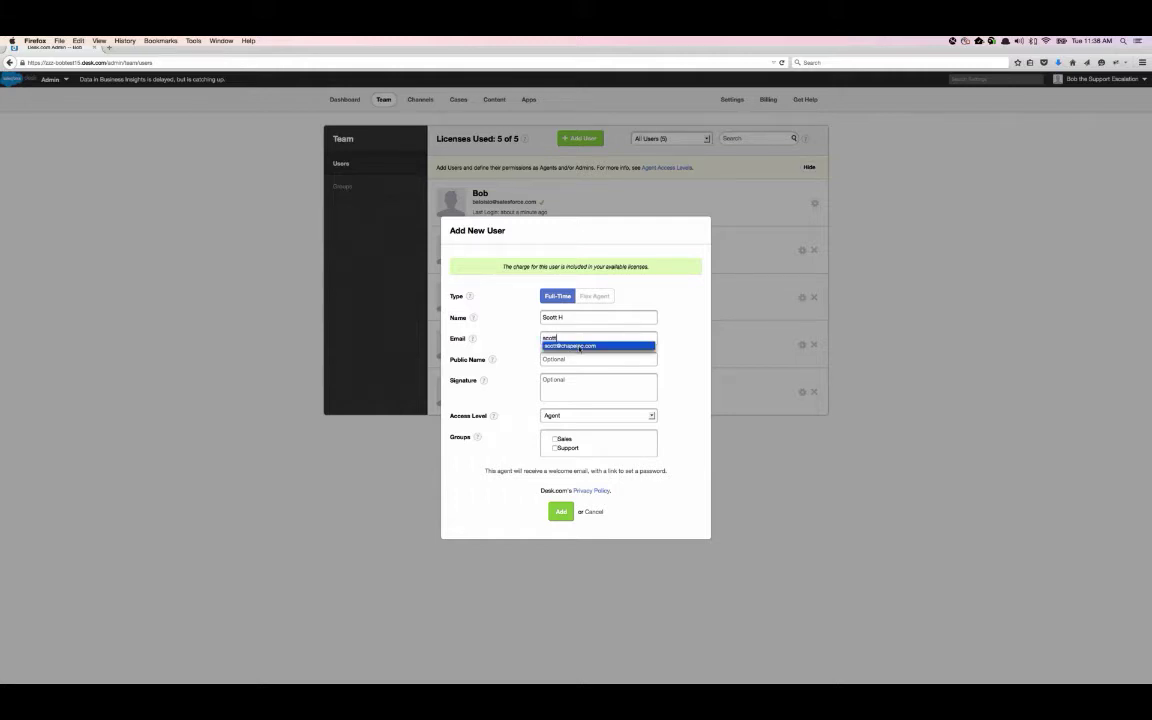
click(580, 346)
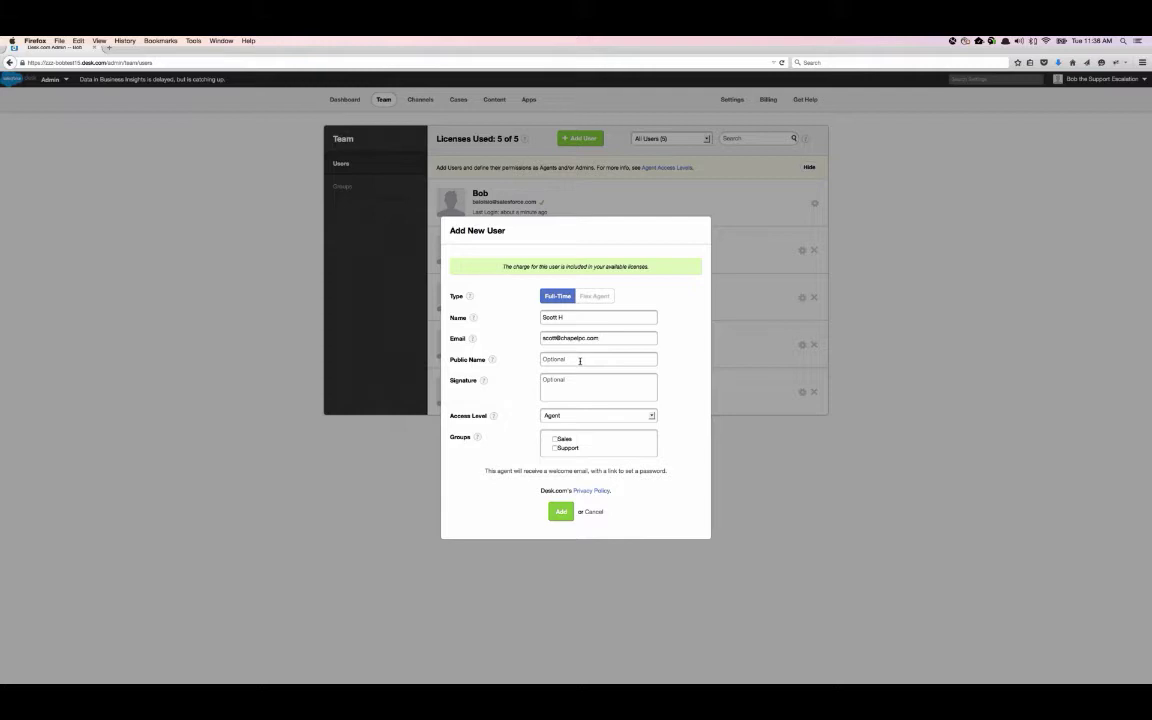
click(580, 359)
text(Scoot)
key(BackSpace)
key(BackSpace)
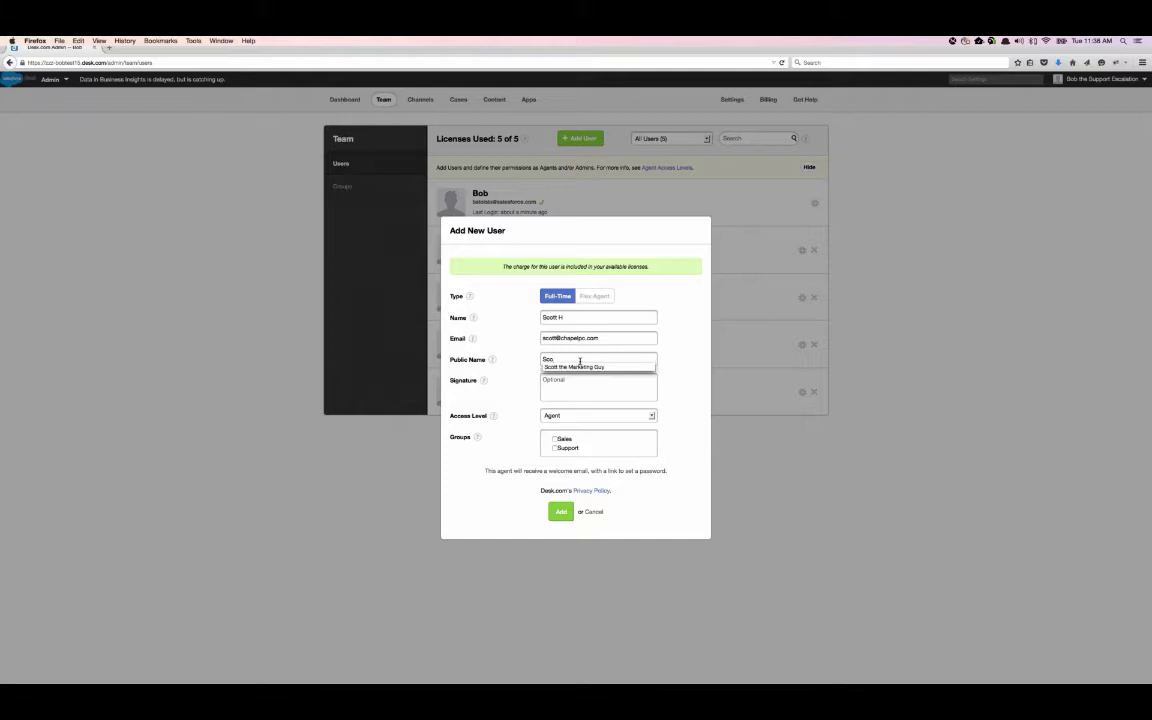
text(tt)
click(609, 367)
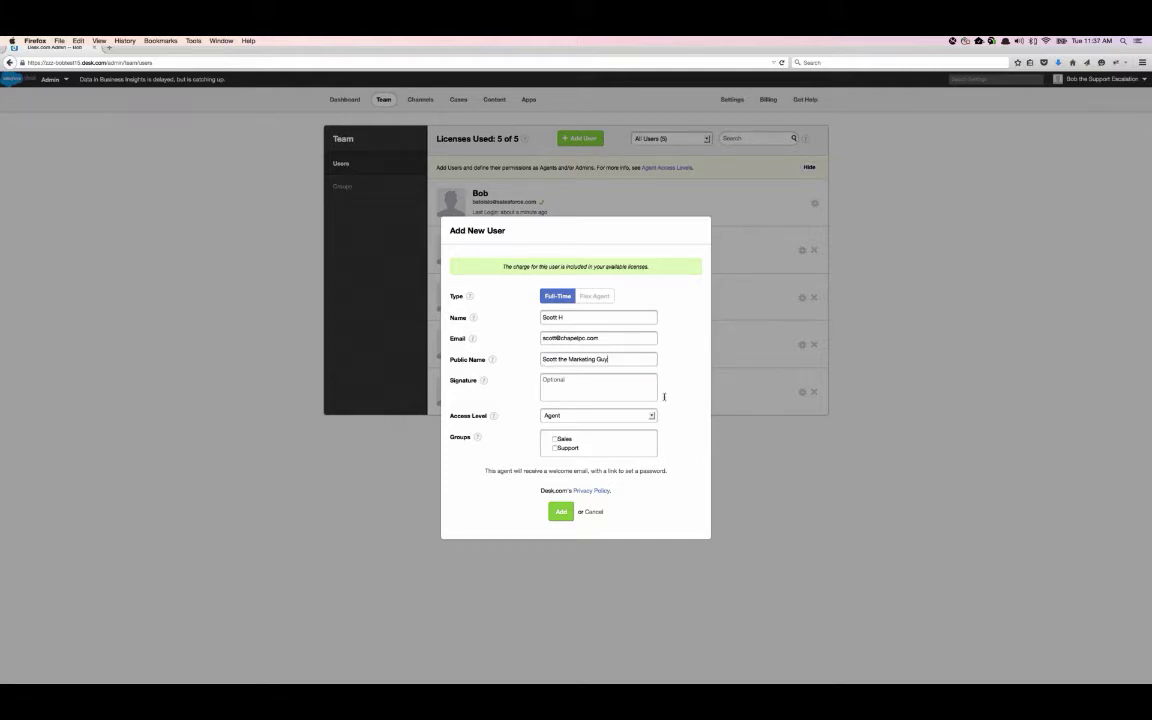
- Add a 'Regards,' signature with the agent's name, keep Agent access, and create the user
click(580, 381)
text(Regards)
text(,  )
text(Scott)
drag(558, 393, 518, 372)
click(651, 415)
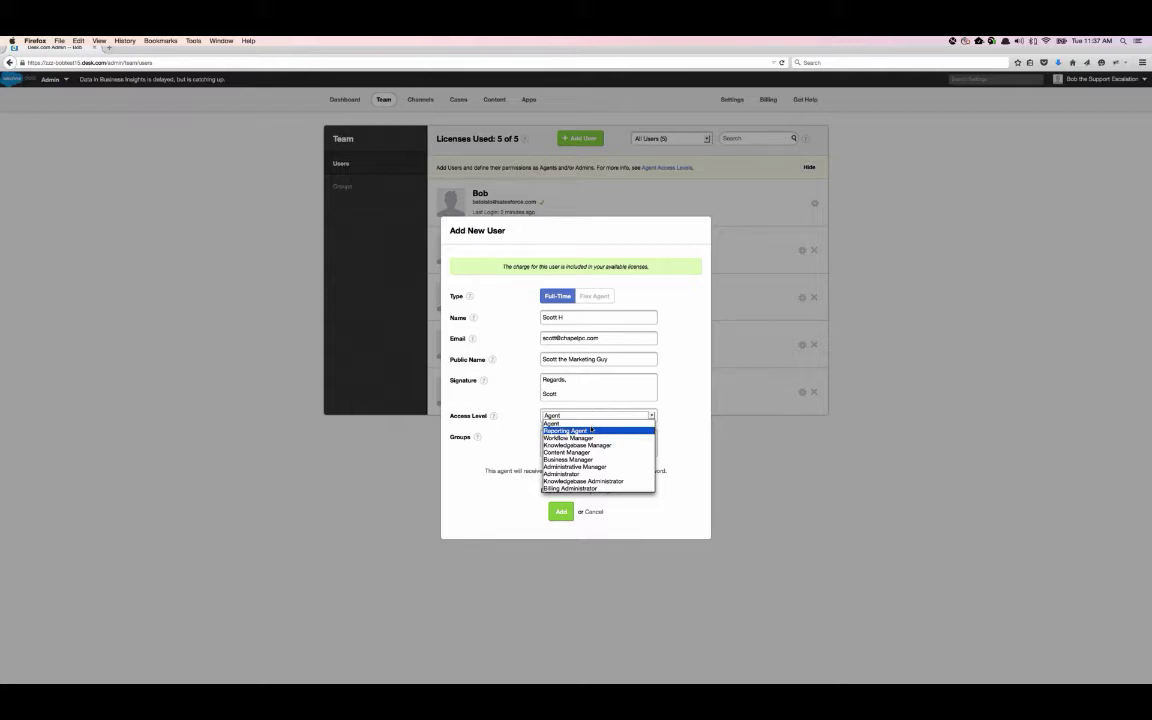
key(Escape)
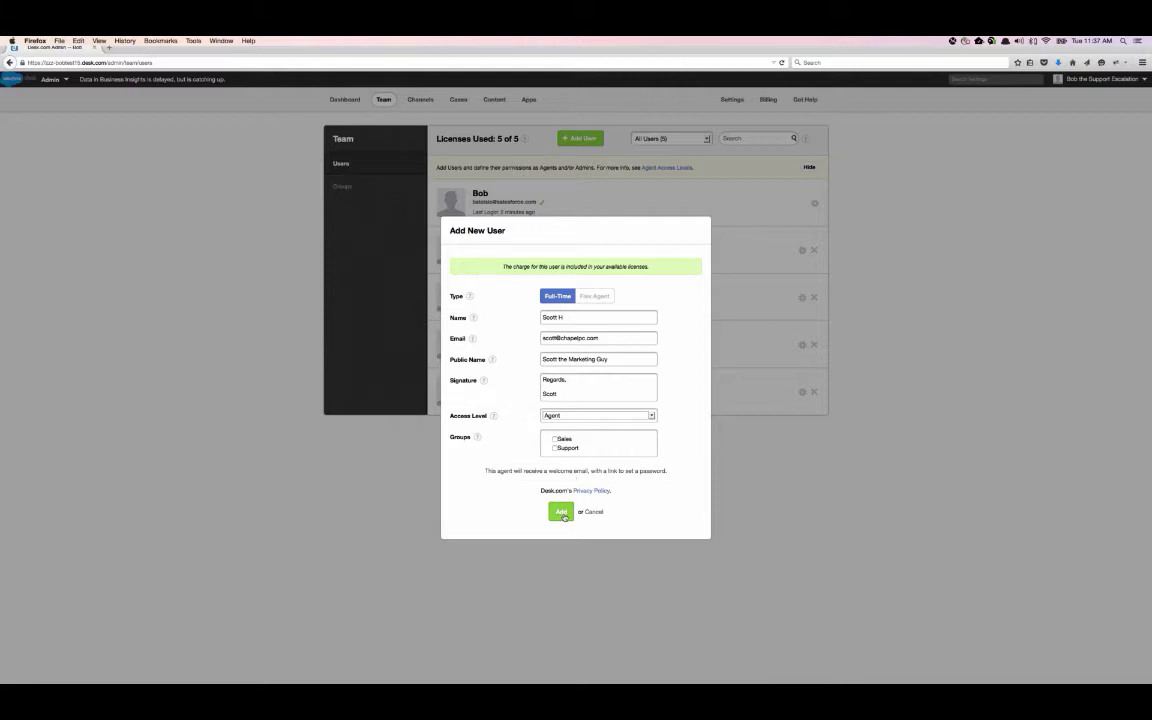
click(562, 512)
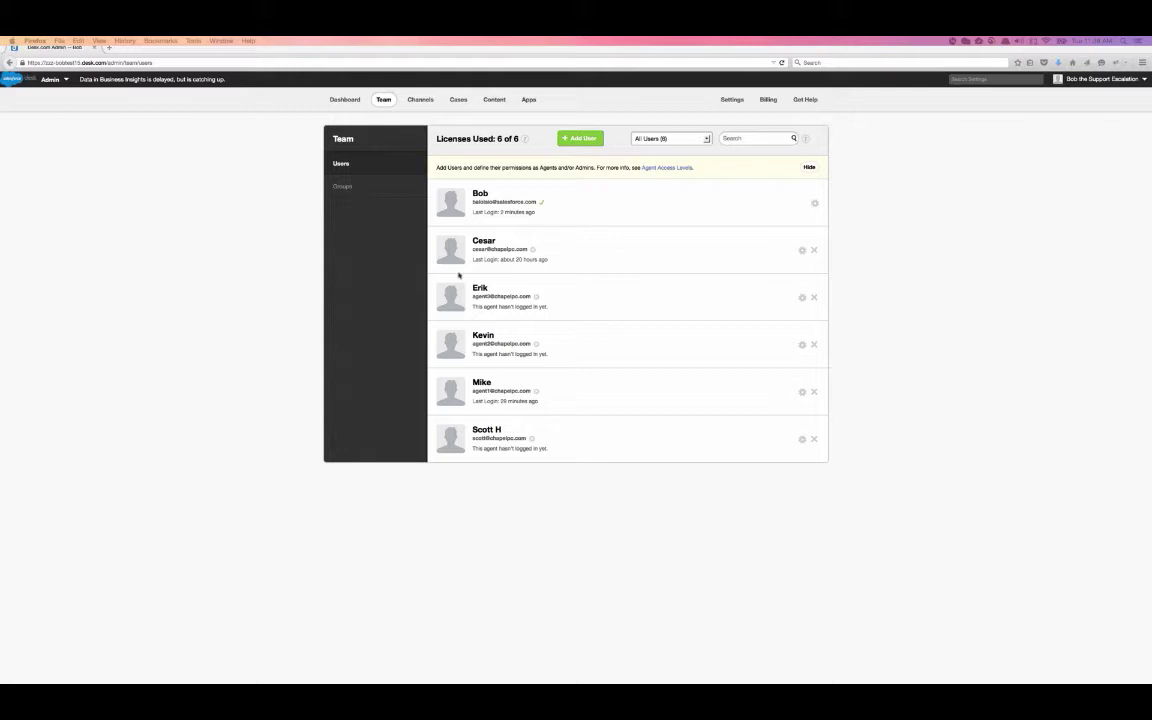
click(487, 432)
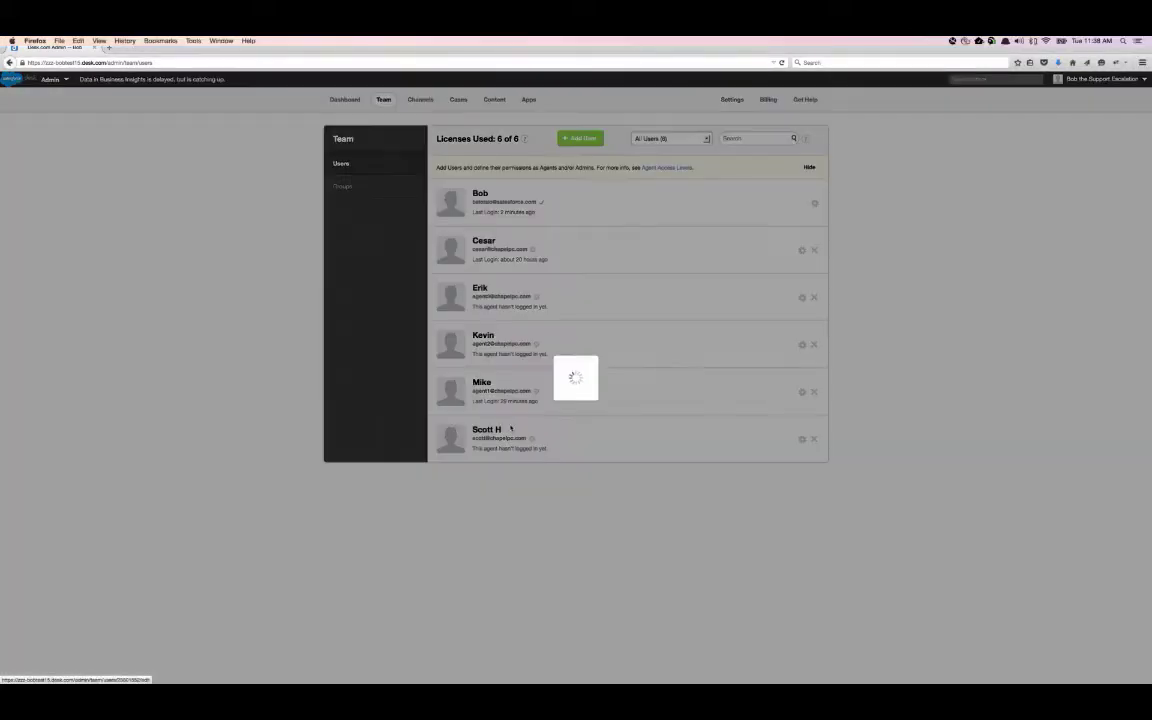
drag(594, 300, 517, 299)
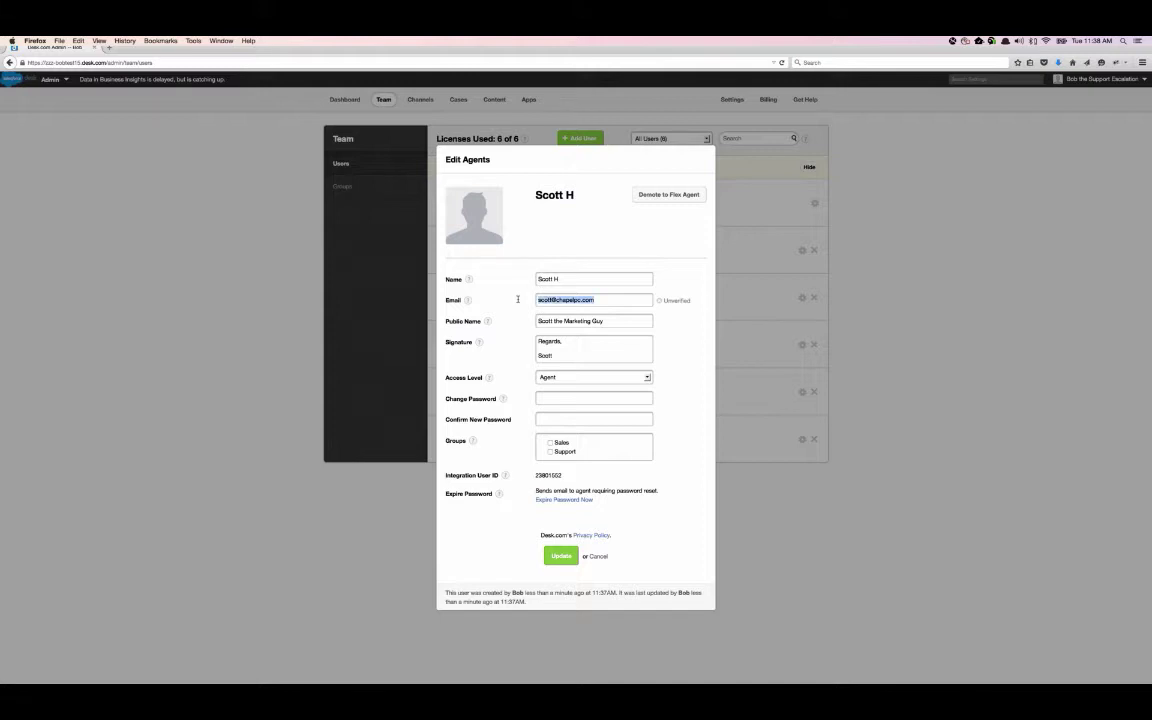
click(596, 300)
double_click(596, 300)
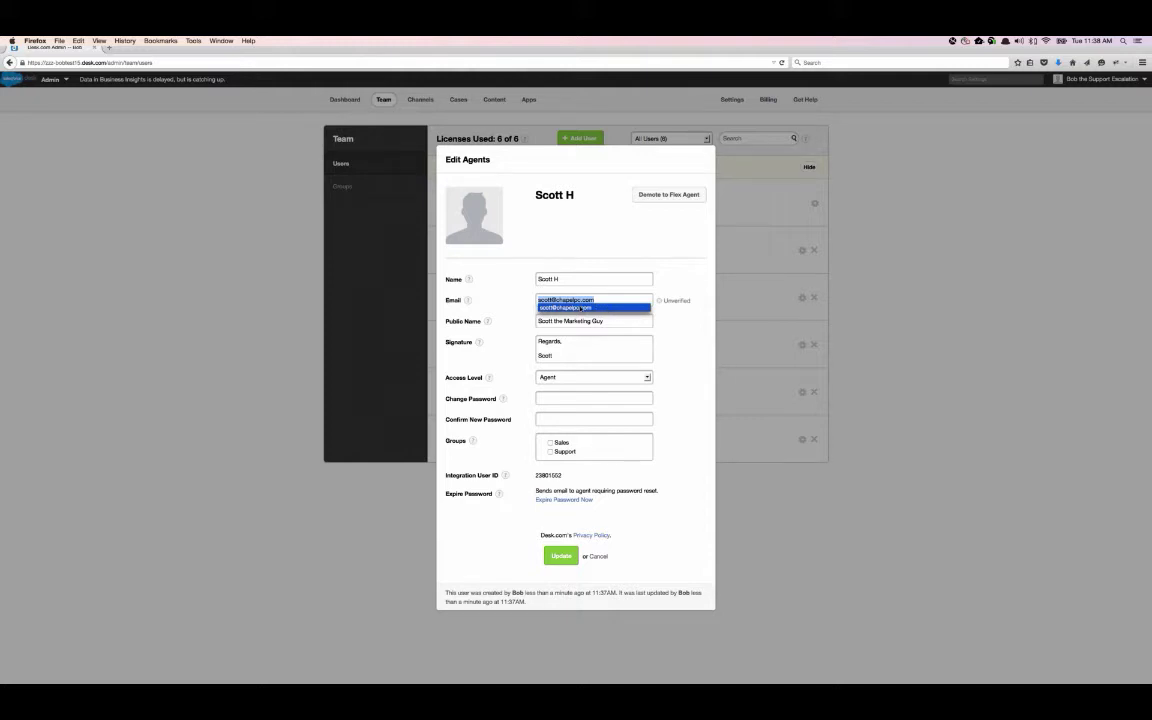
click(599, 556)
click(599, 556)
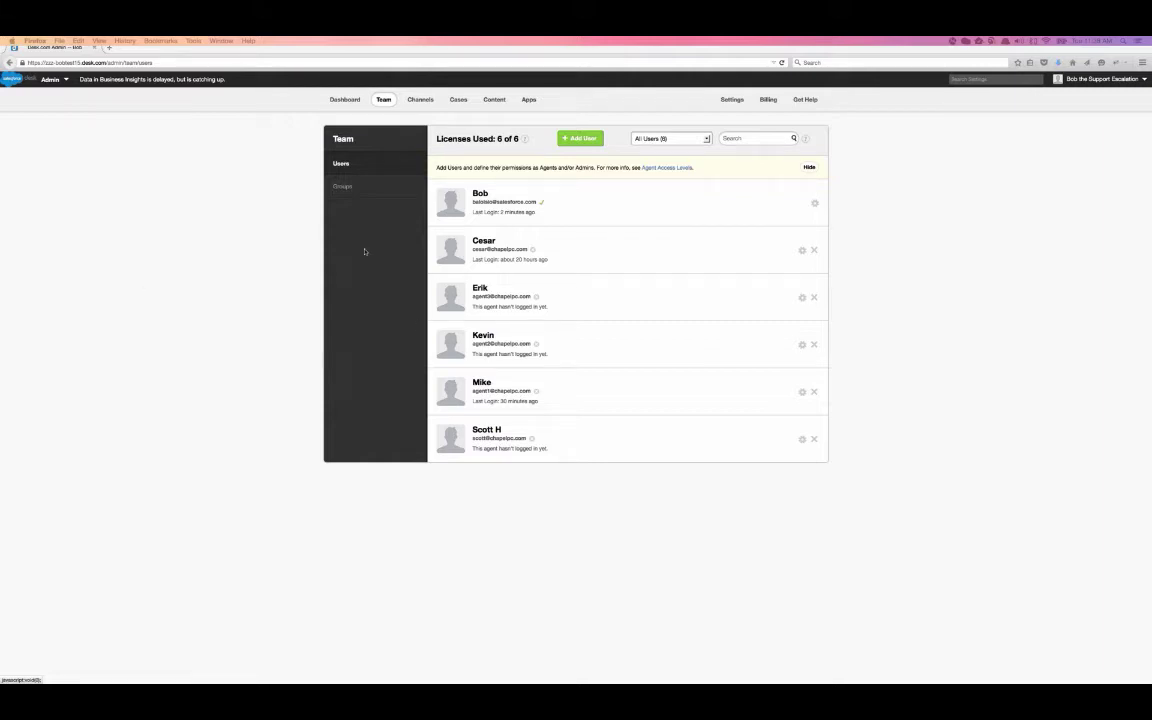
- Add a group named Escalated with three selected agents as members
click(345, 188)
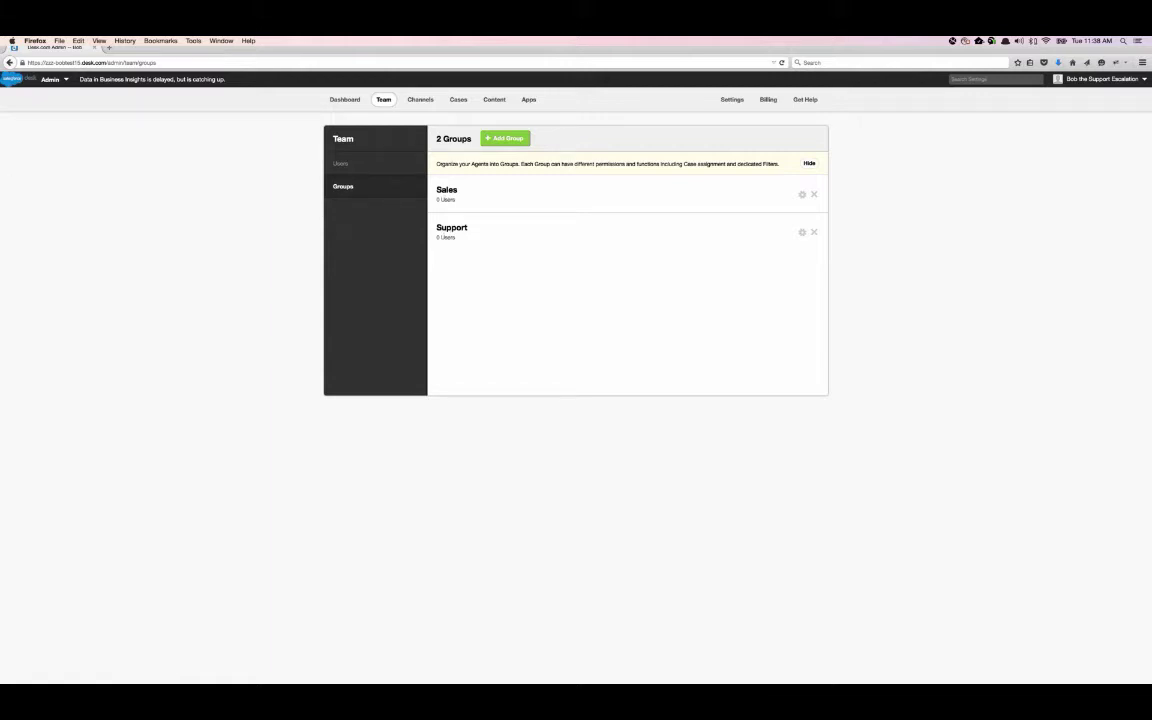
click(505, 144)
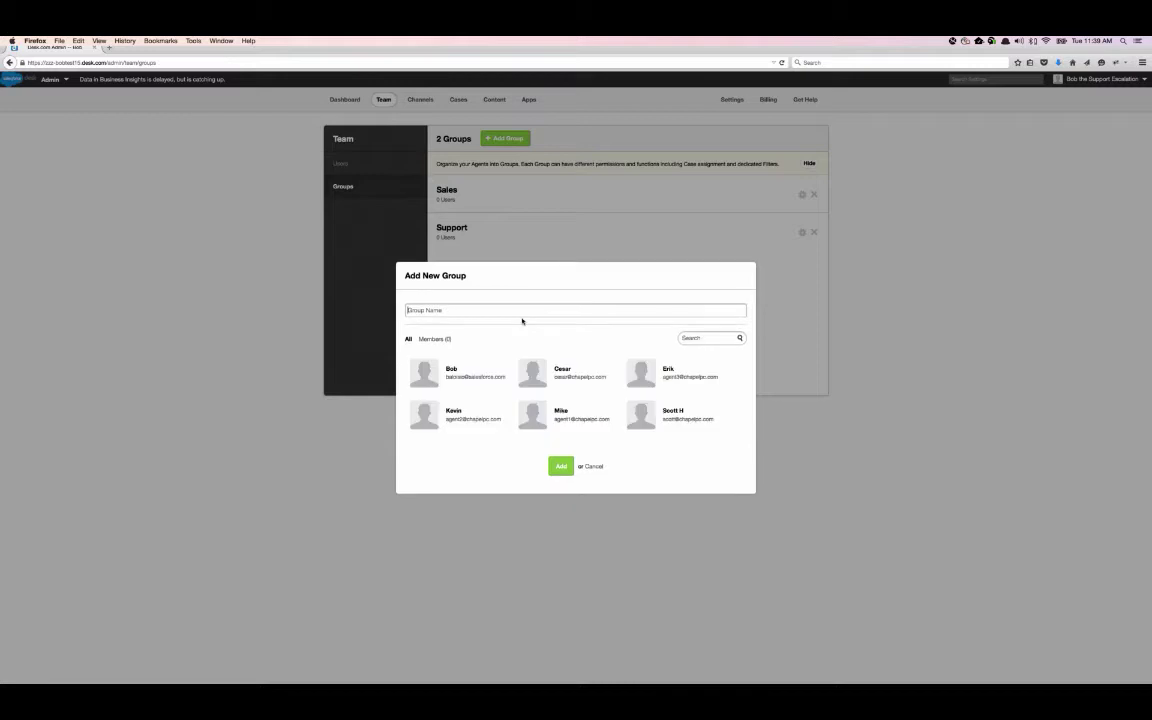
click(483, 312)
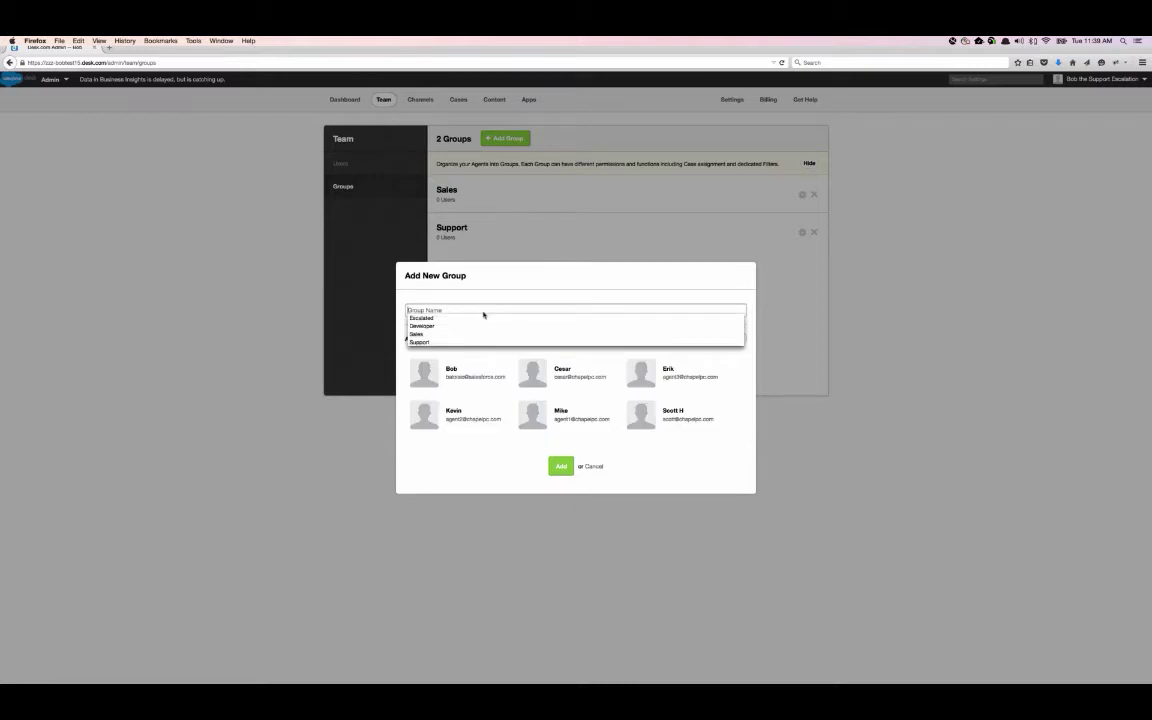
click(479, 317)
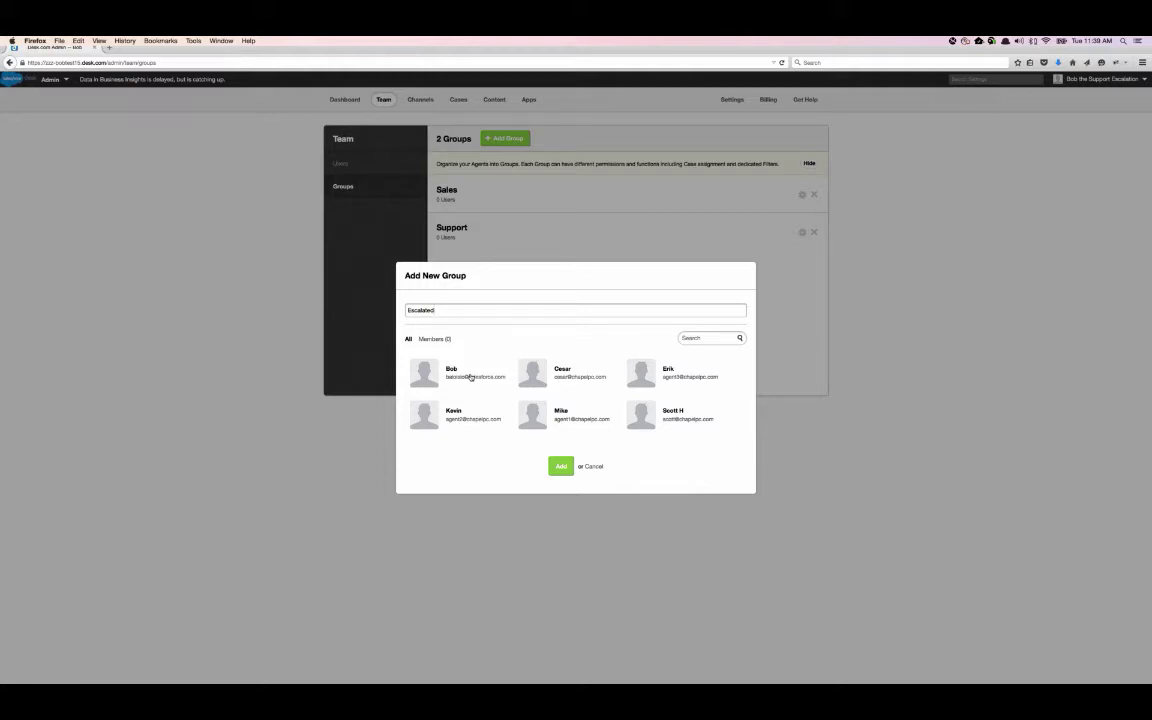
click(470, 377)
click(571, 375)
click(568, 417)
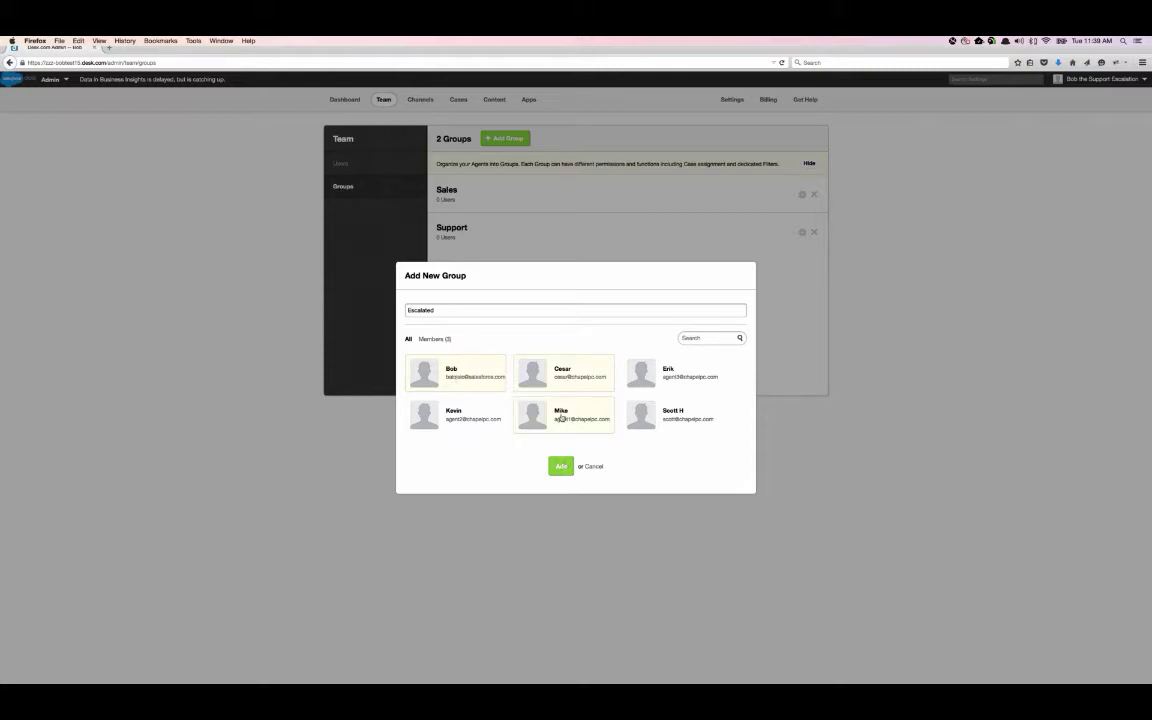
click(562, 467)
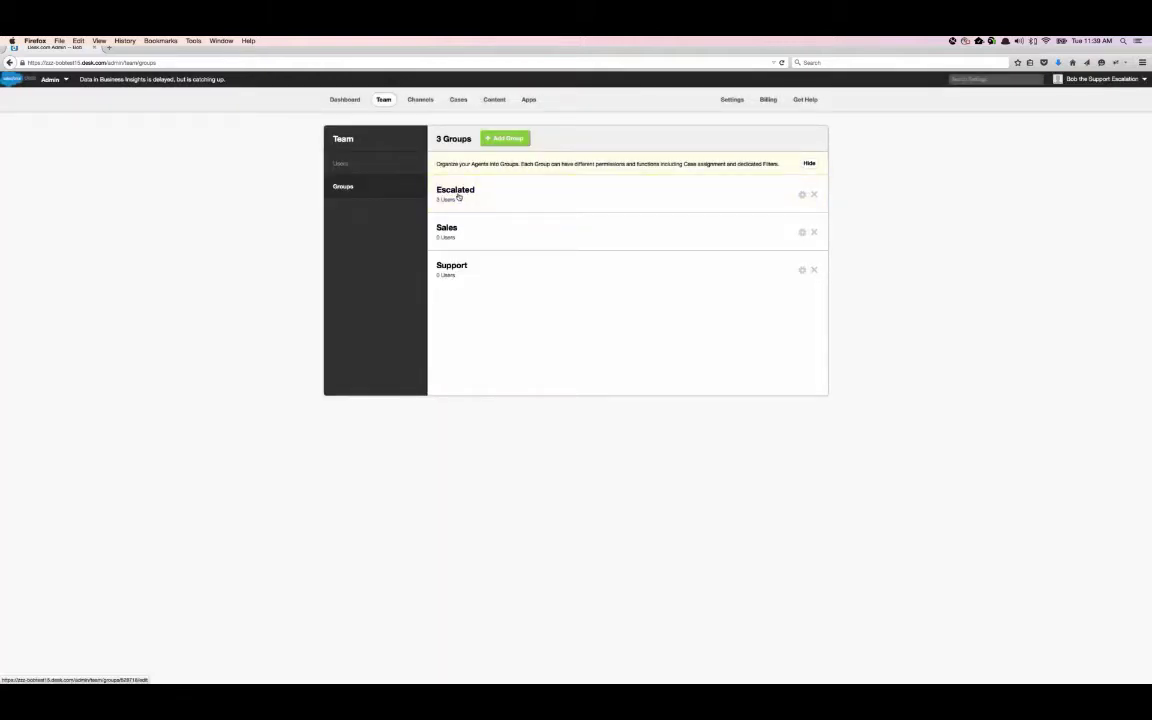
click(458, 194)
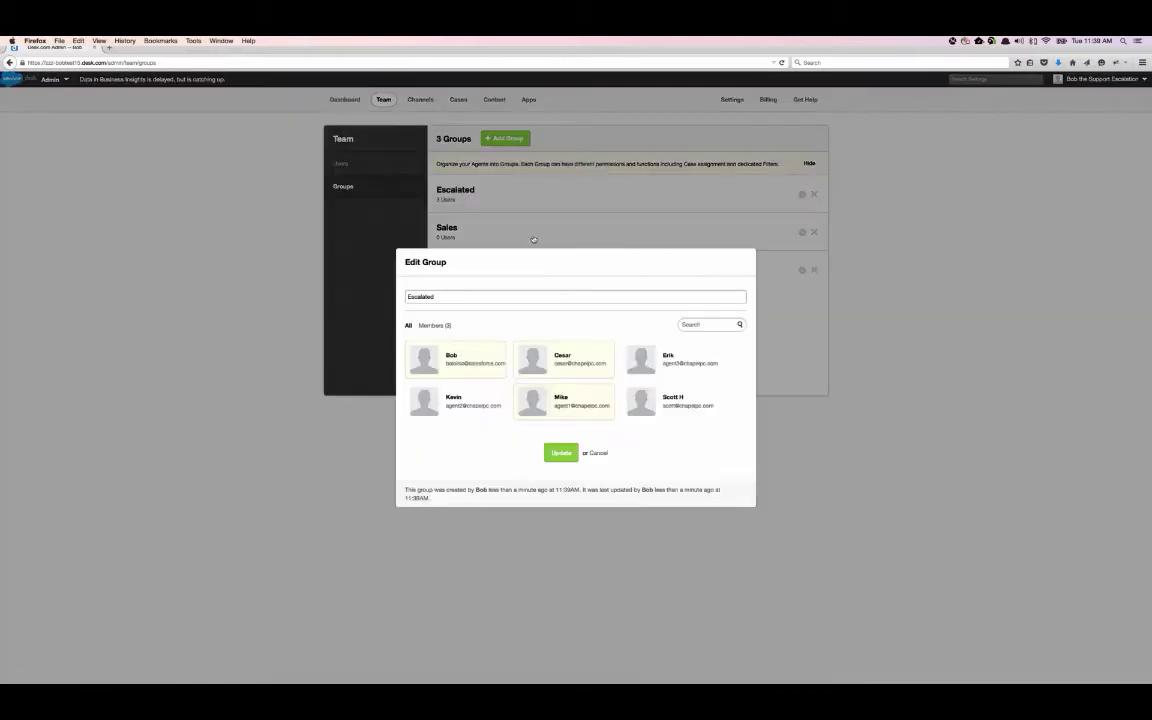
click(598, 453)
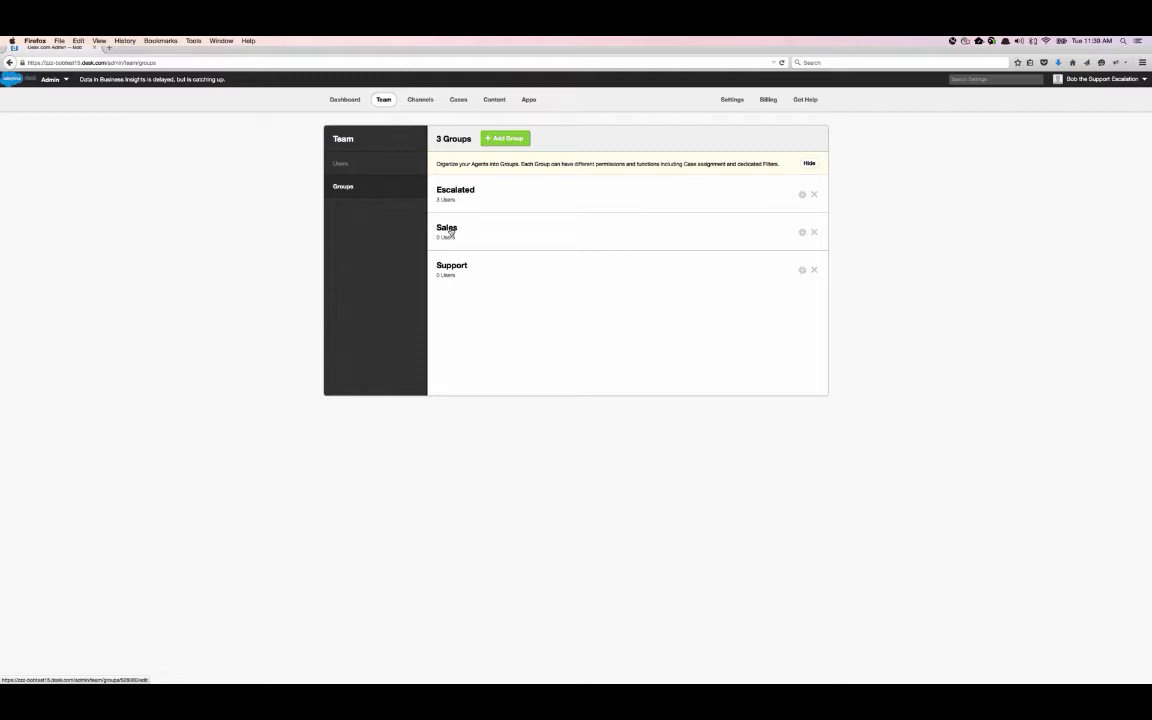
click(447, 228)
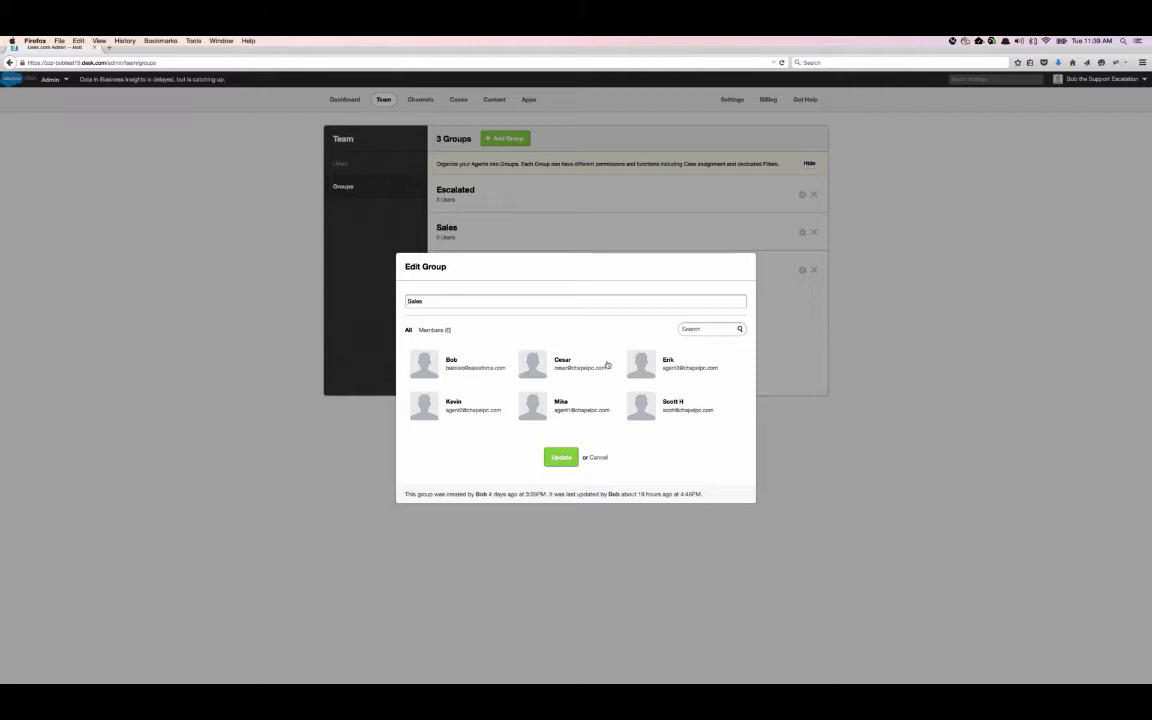
click(672, 406)
click(574, 407)
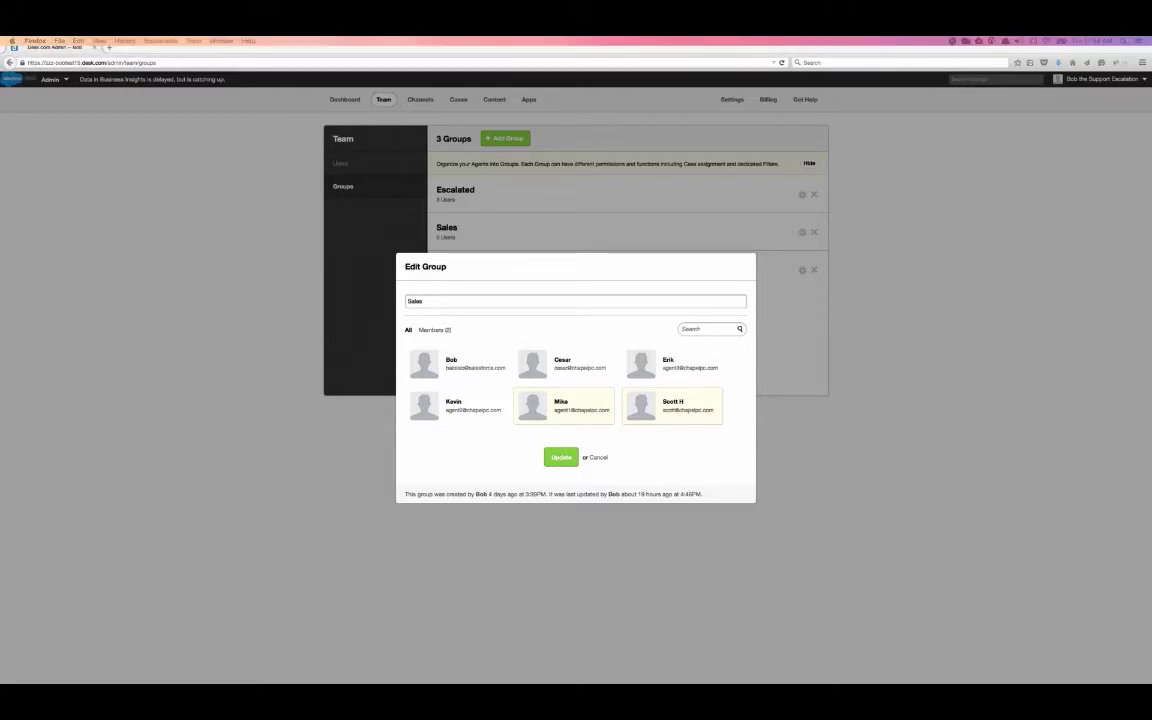
click(458, 407)
click(561, 460)
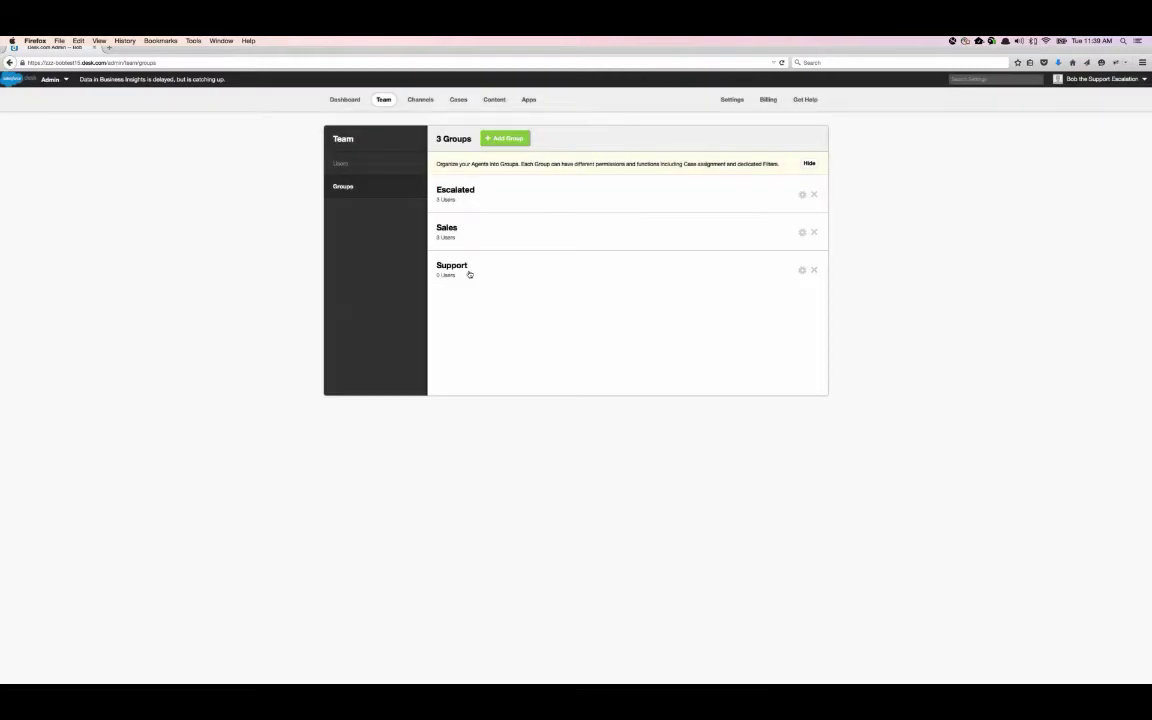
click(467, 271)
click(460, 365)
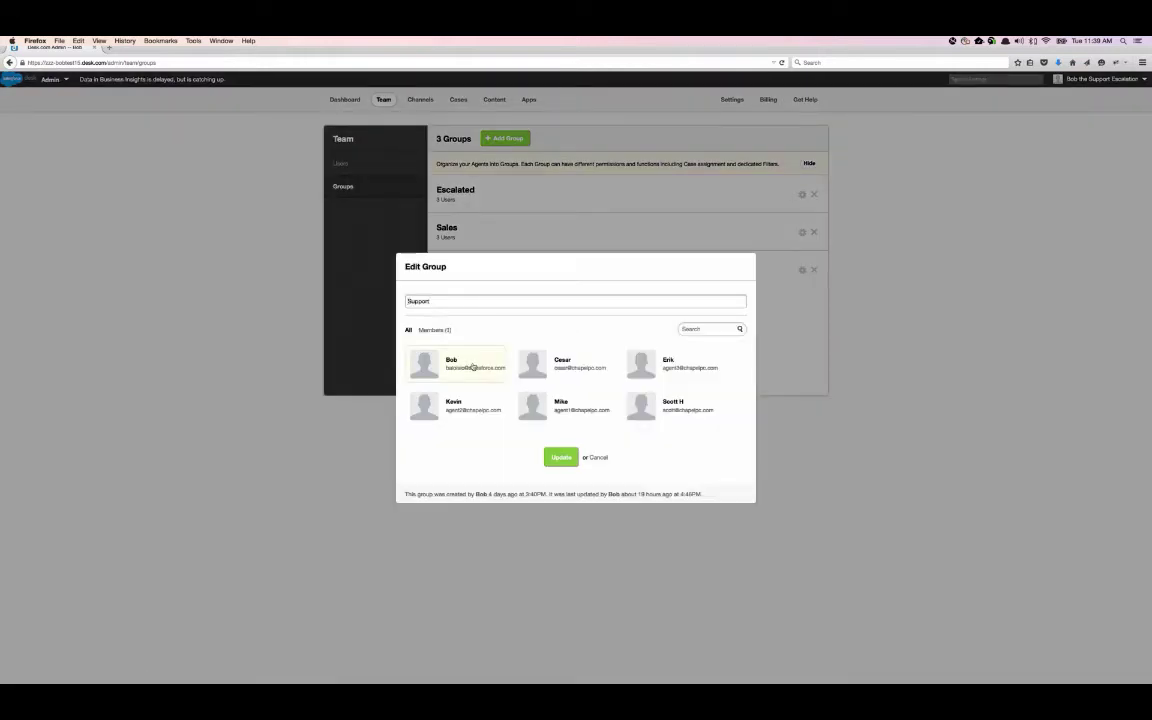
click(611, 369)
click(663, 378)
click(562, 459)
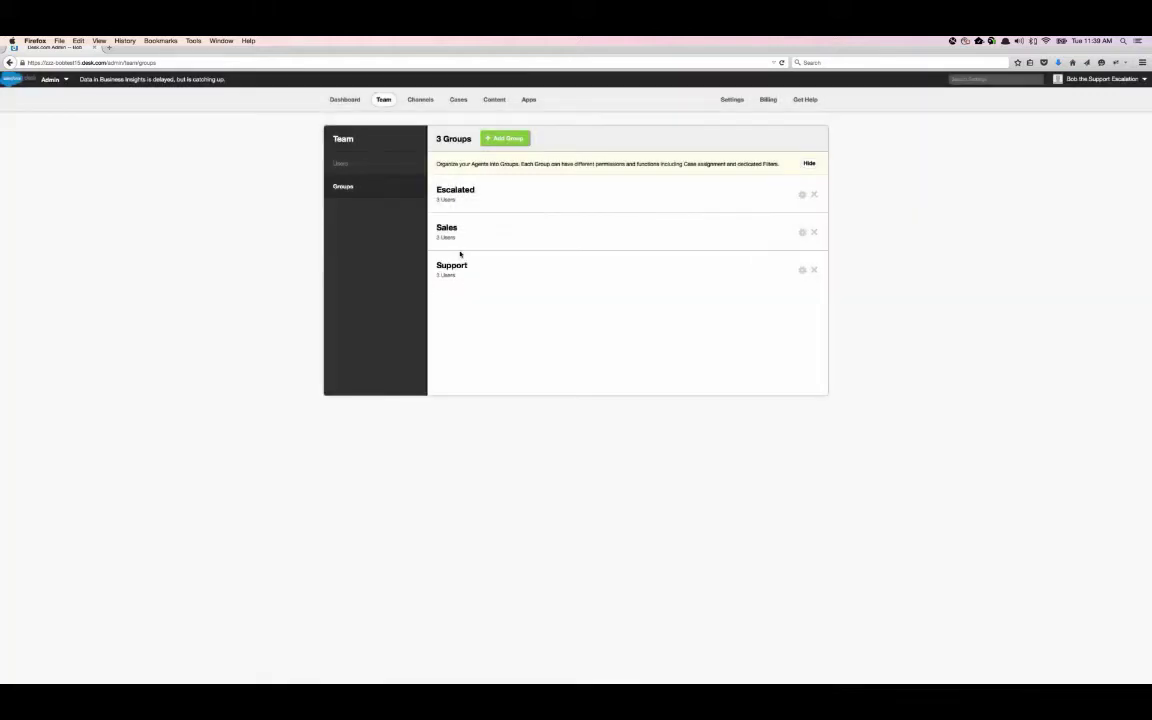
click(447, 229)
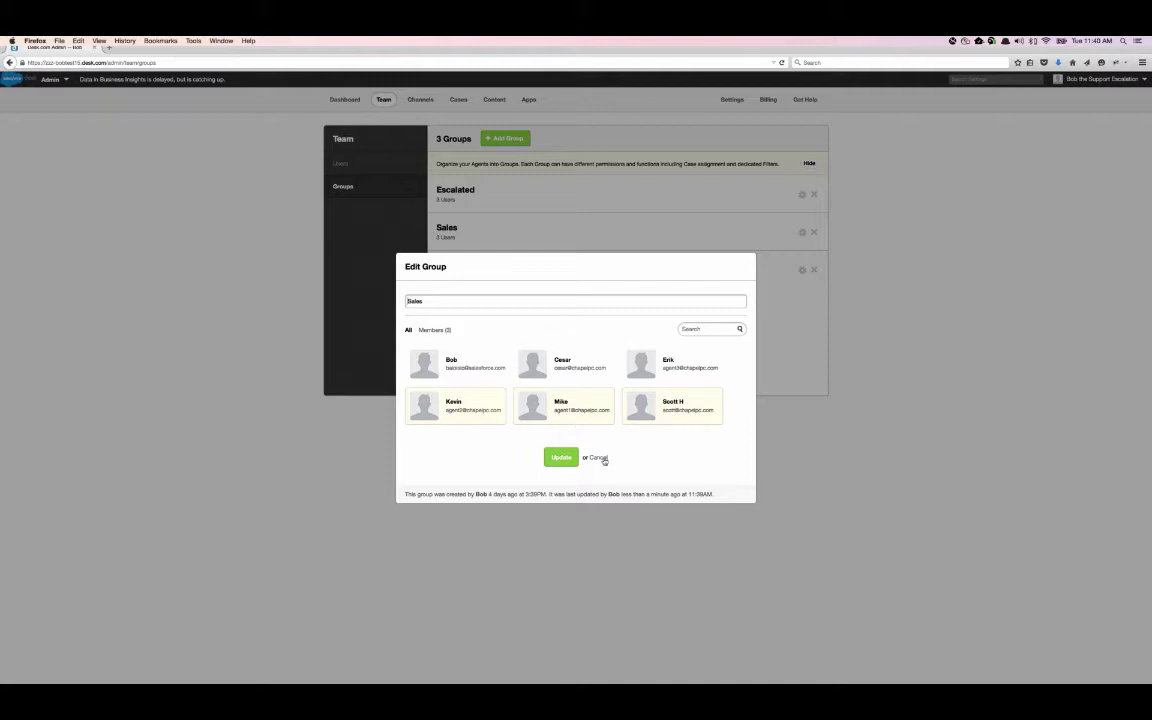
key(Escape)
click(478, 280)
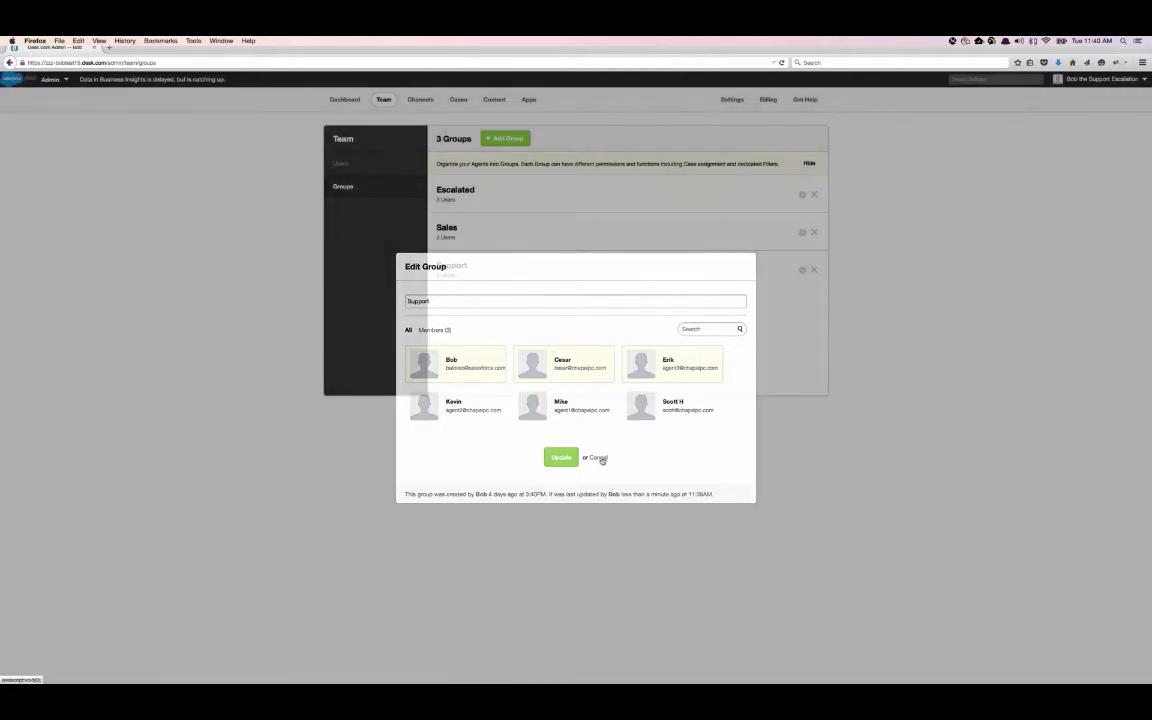
click(598, 457)
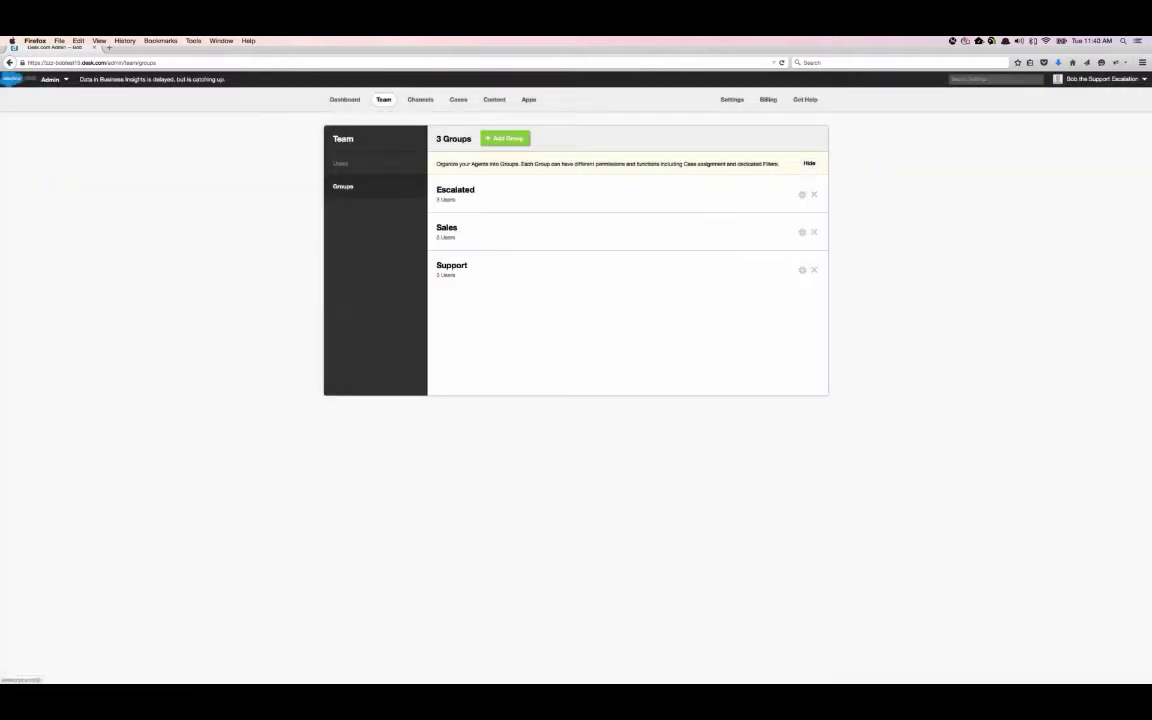
click(600, 195)
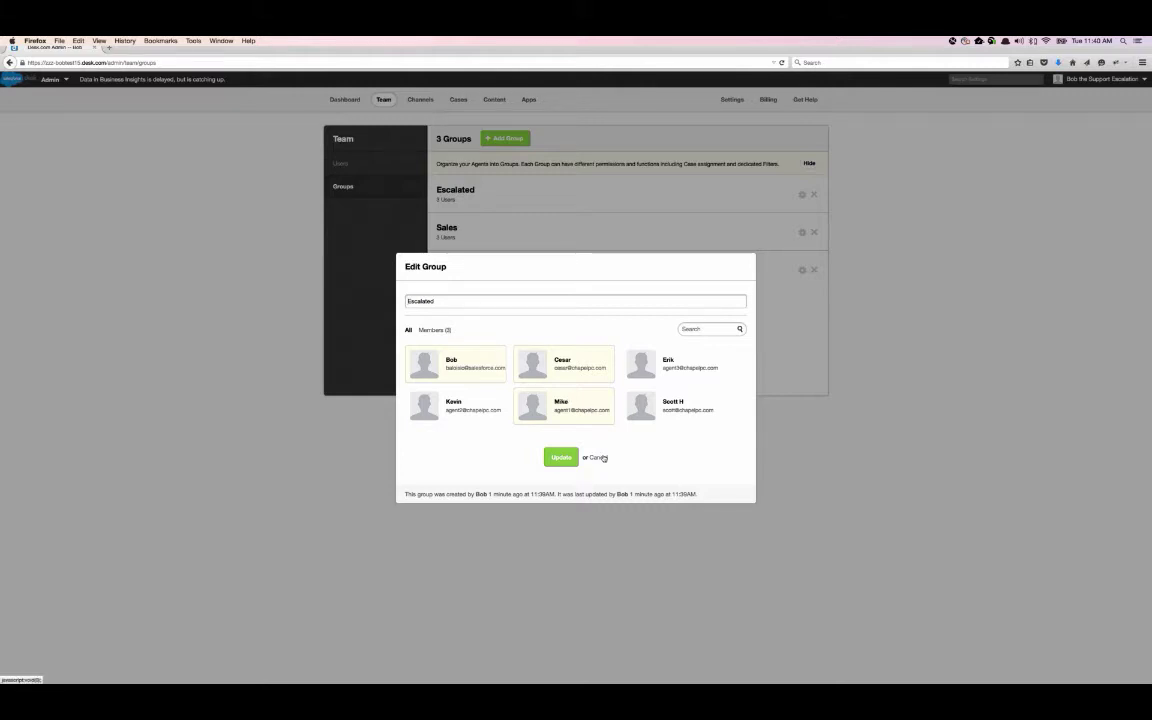
click(600, 457)
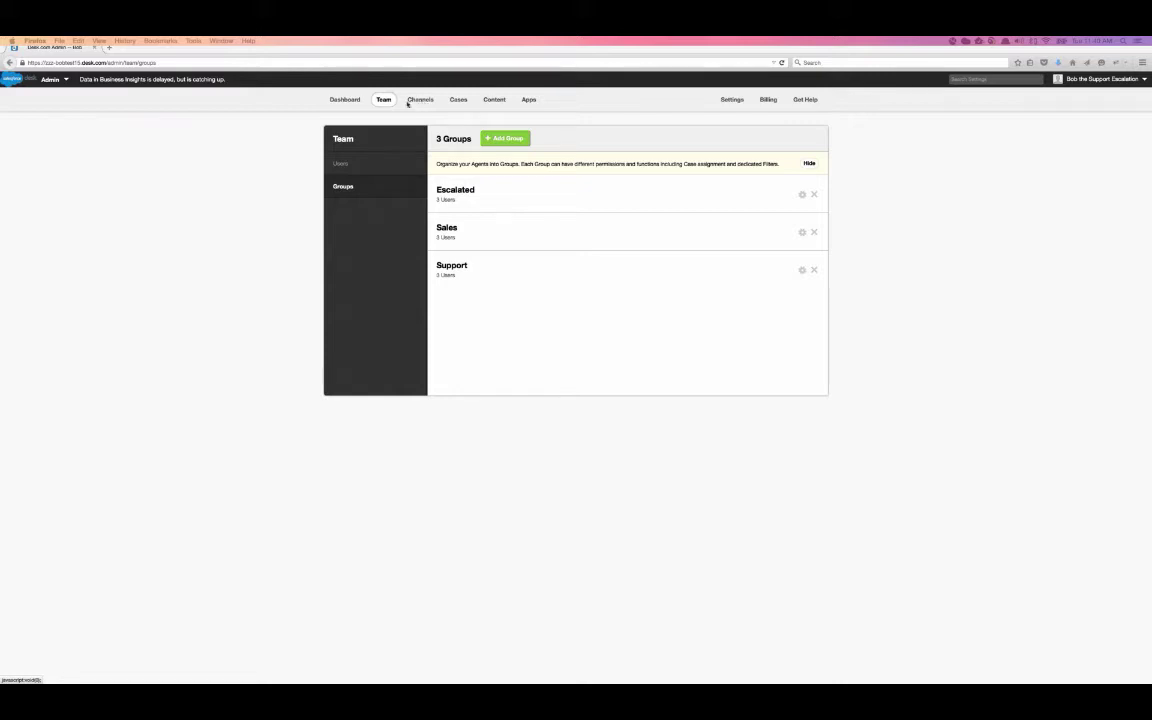
- Show the Email Inbound Mail page and select the Support mailbox's full address
click(420, 99)
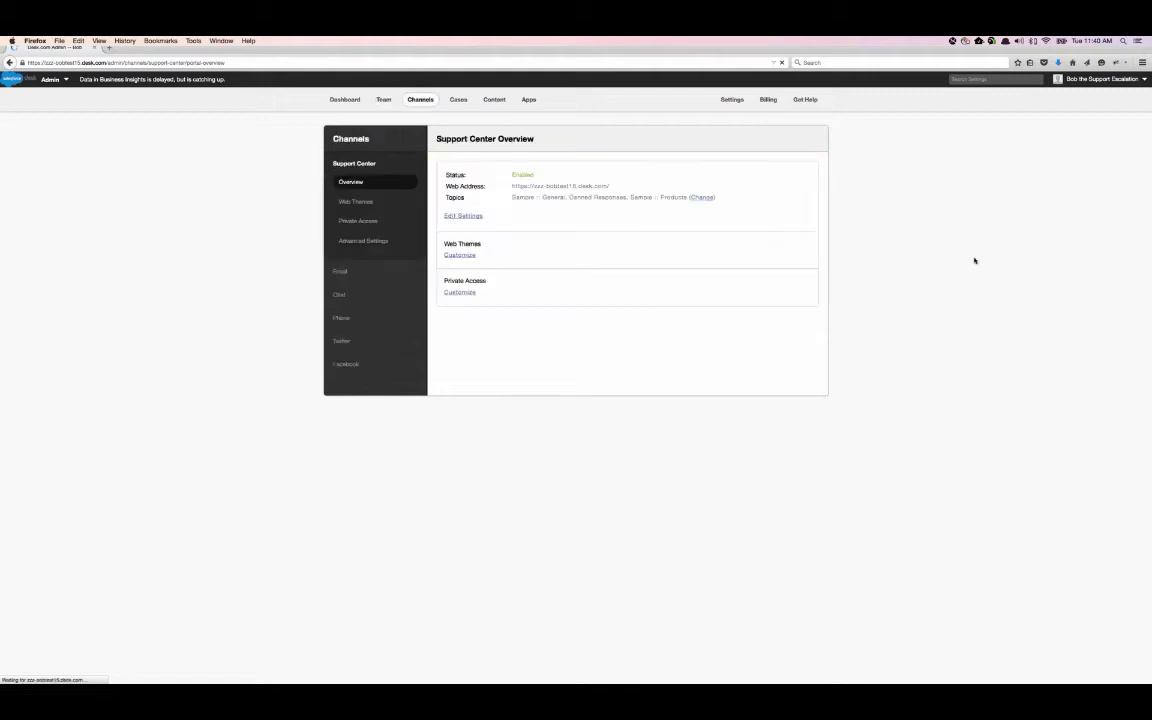
click(363, 272)
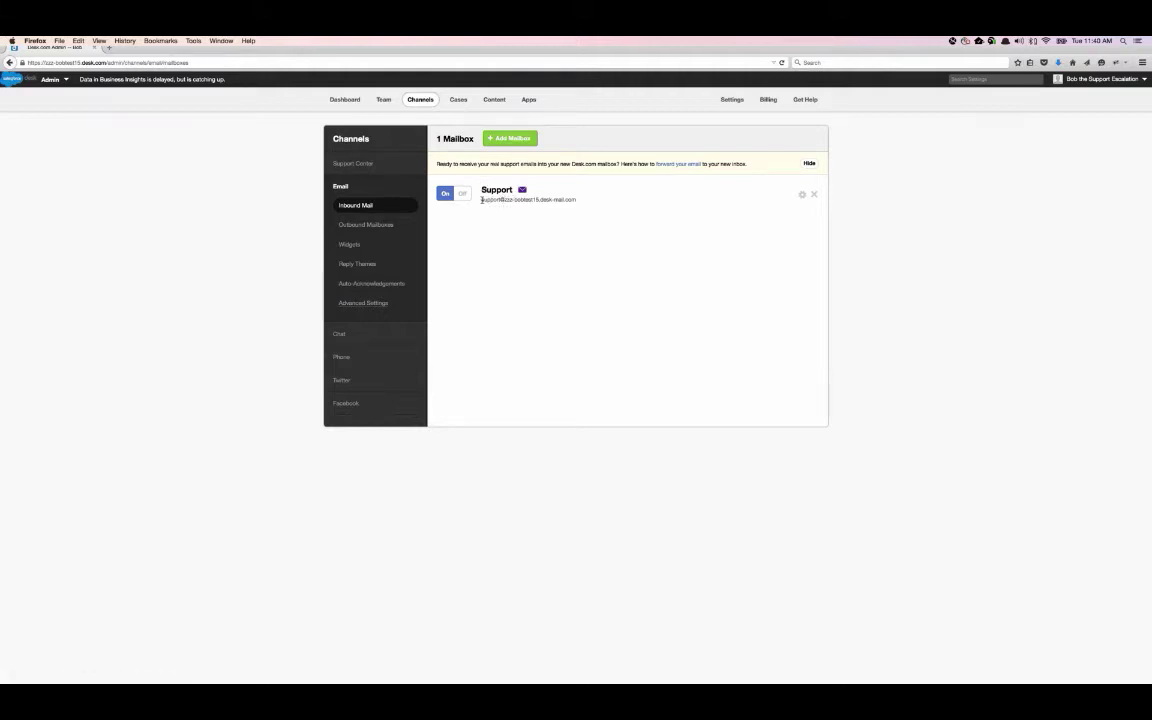
double_click(491, 200)
drag(501, 200, 580, 203)
triple_click(542, 198)
click(535, 216)
drag(481, 199, 576, 206)
click(483, 190)
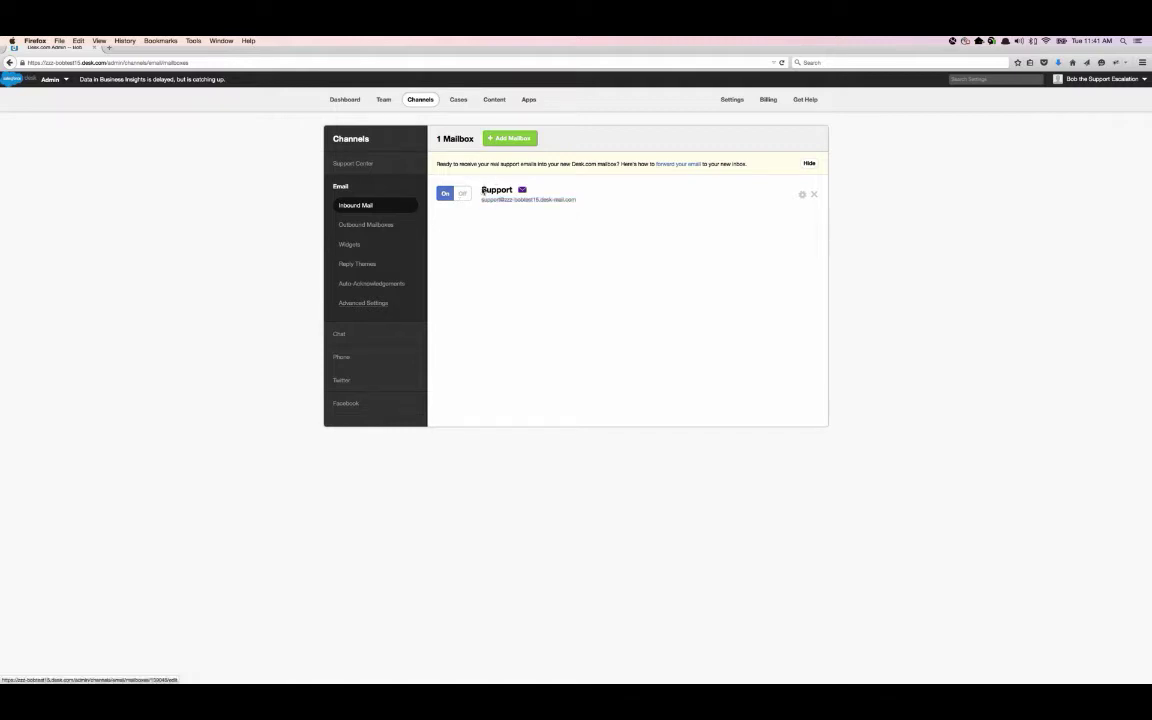
drag(481, 199, 577, 203)
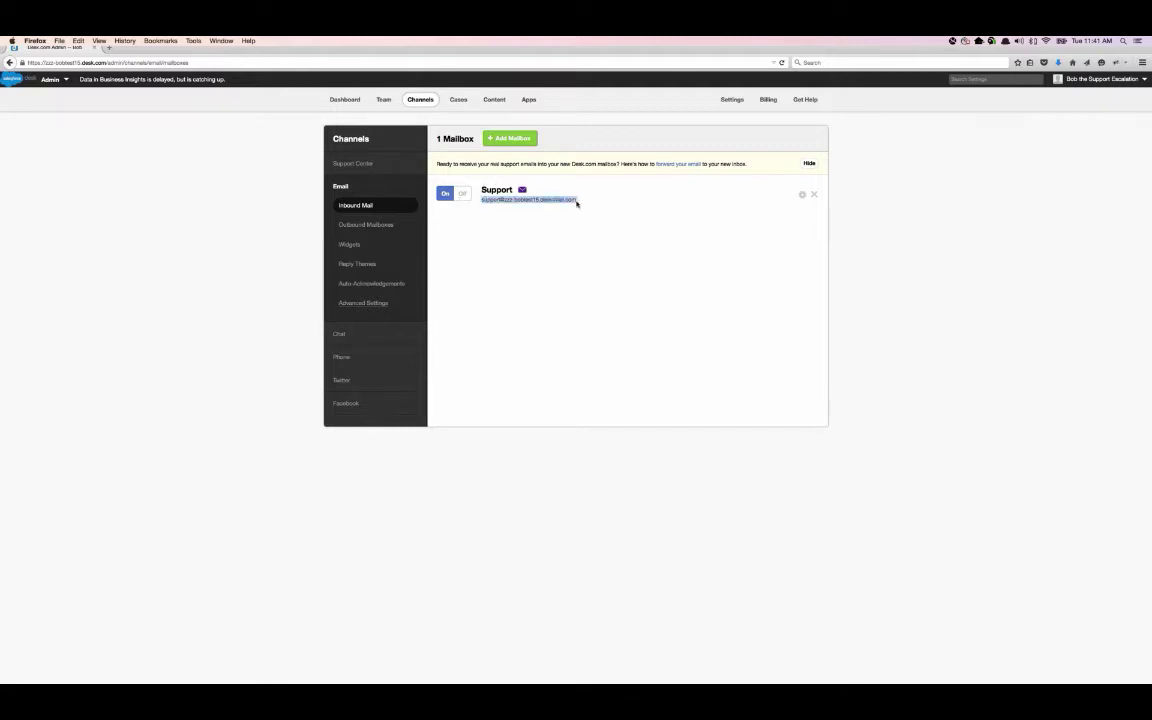
- Add a mailbox named Sales with its Gmail address and password
click(507, 142)
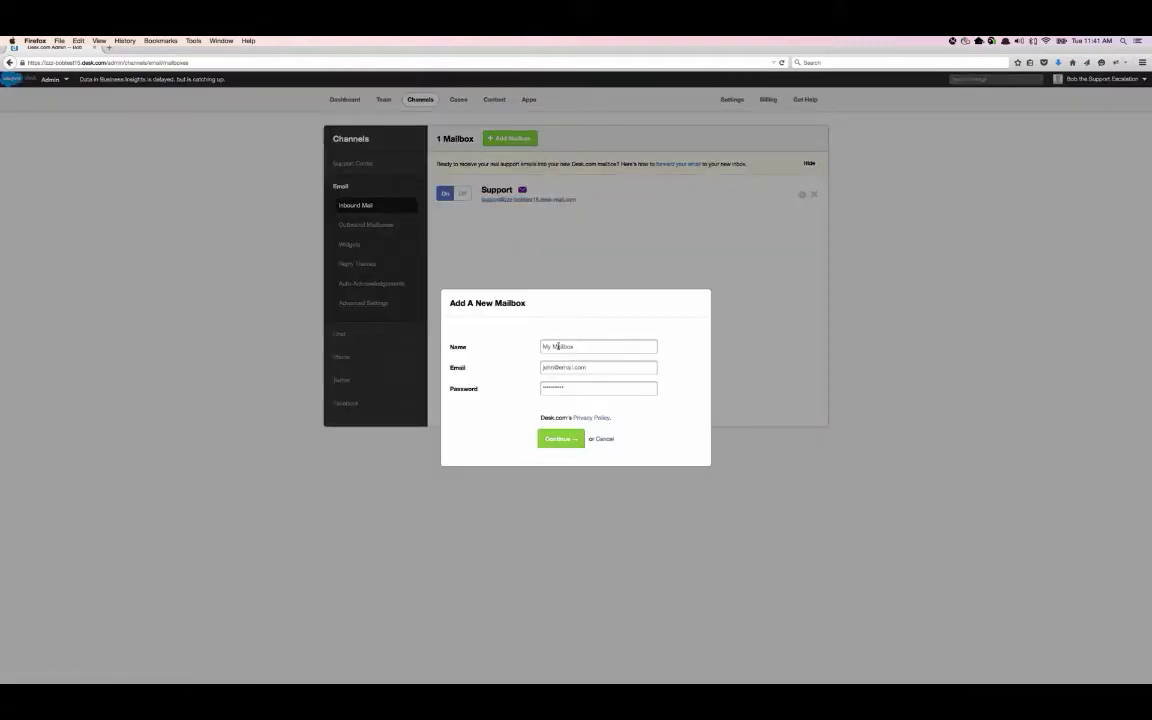
click(557, 346)
text(Sales)
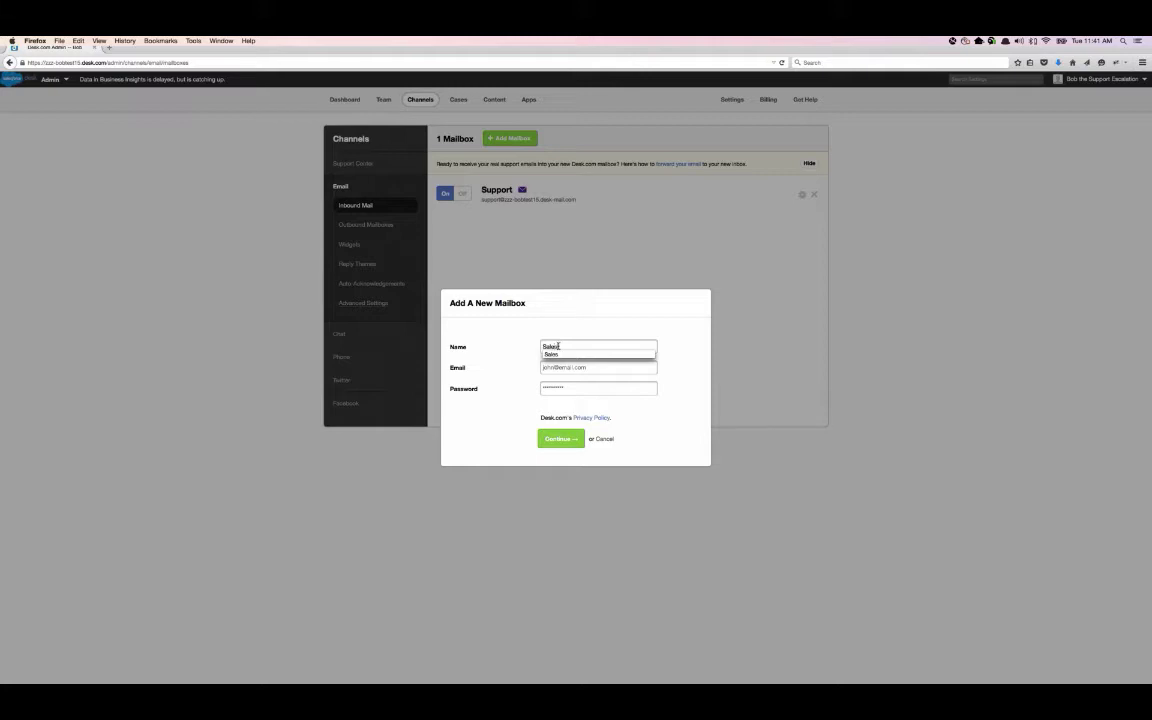
click(551, 354)
click(565, 368)
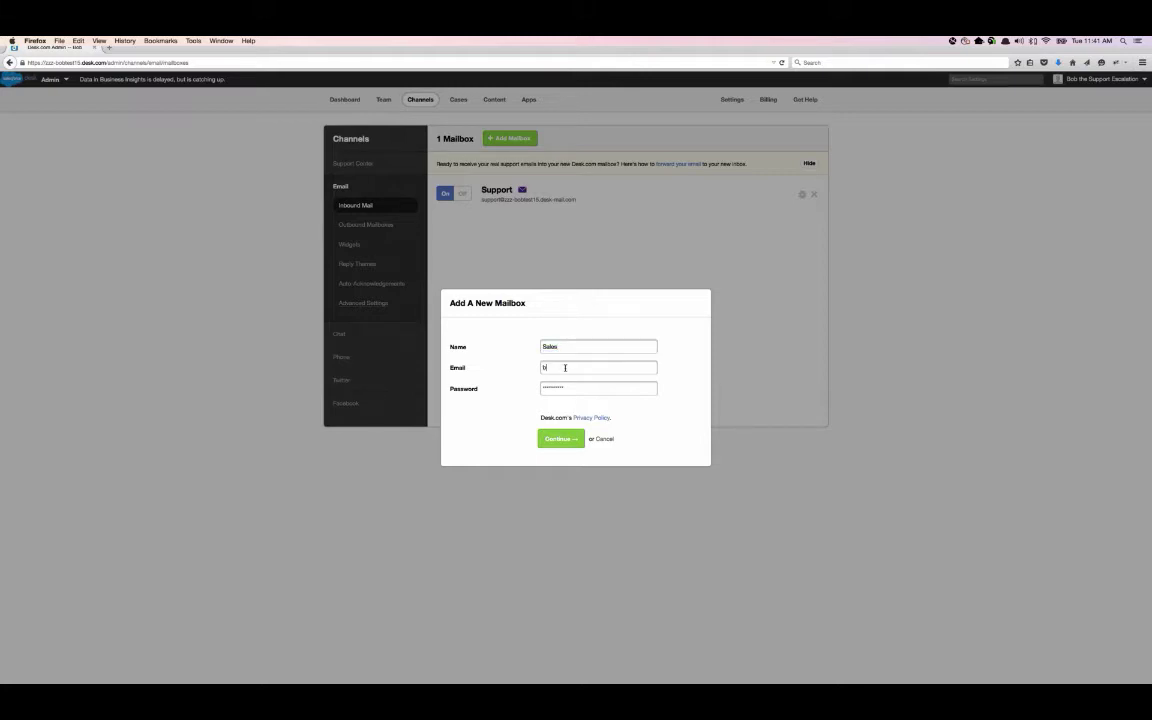
key(Tab)
text(••••••••)
- Recheck the Sales mailbox fields, submit it, and dismiss the follow-up prompts
click(616, 368)
key(shift+Tab)
click(563, 344)
double_click(563, 345)
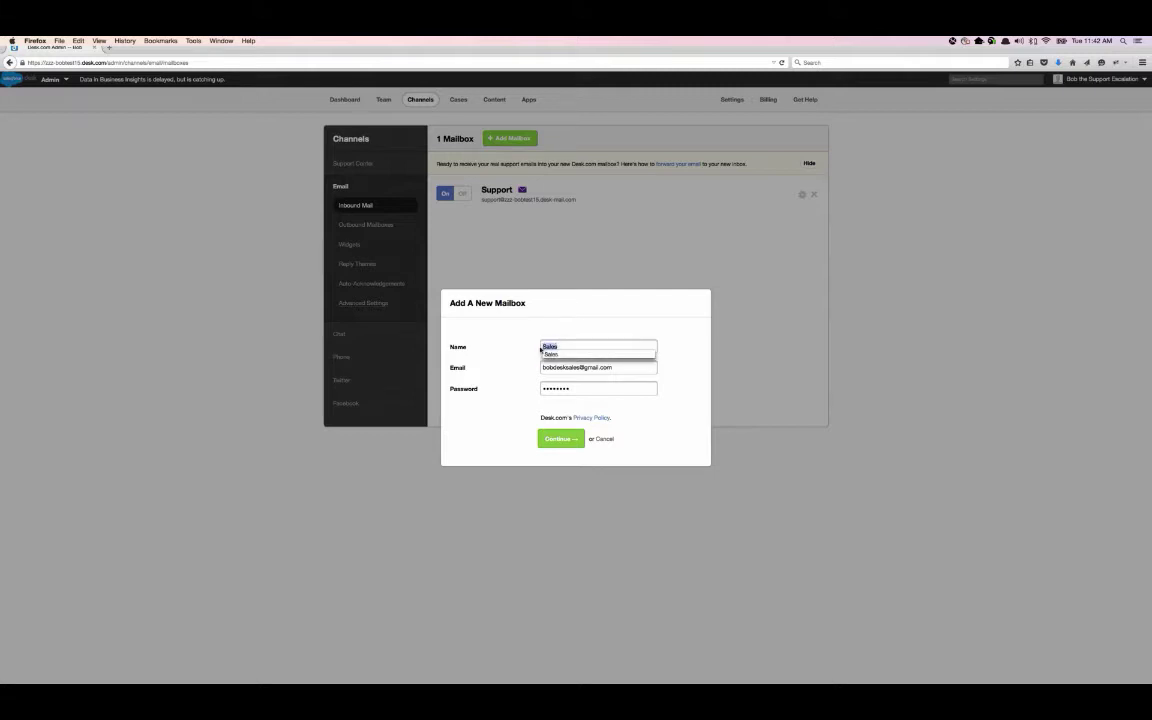
key(Tab)
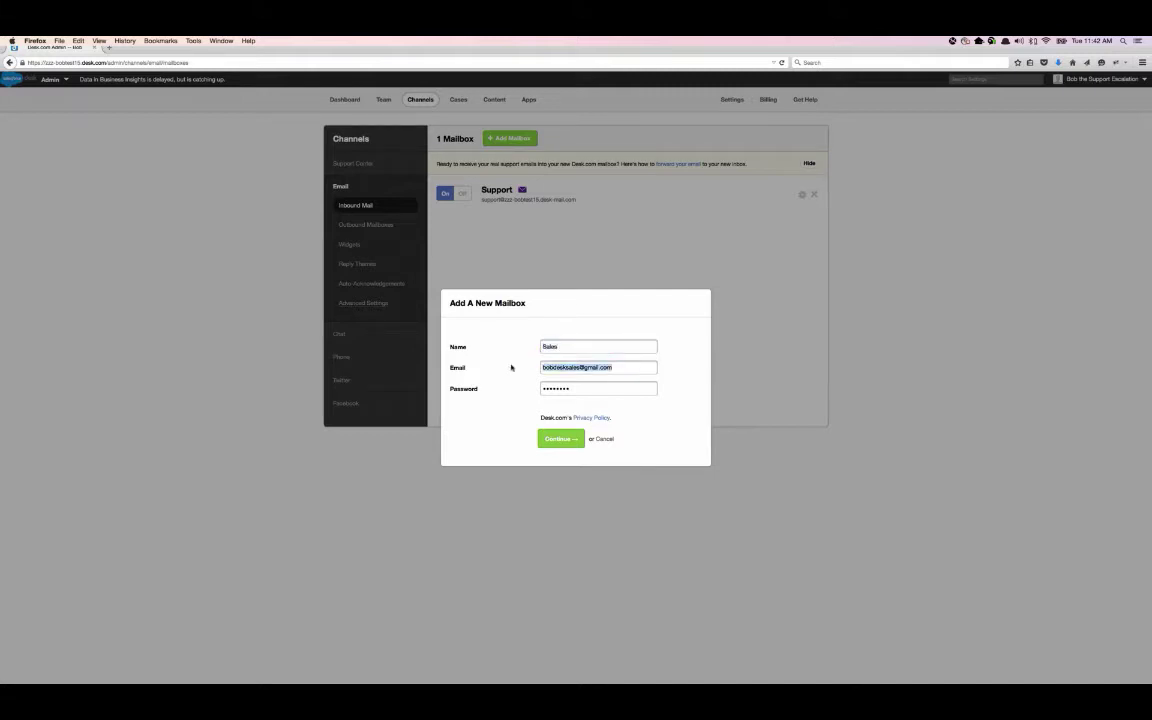
click(563, 439)
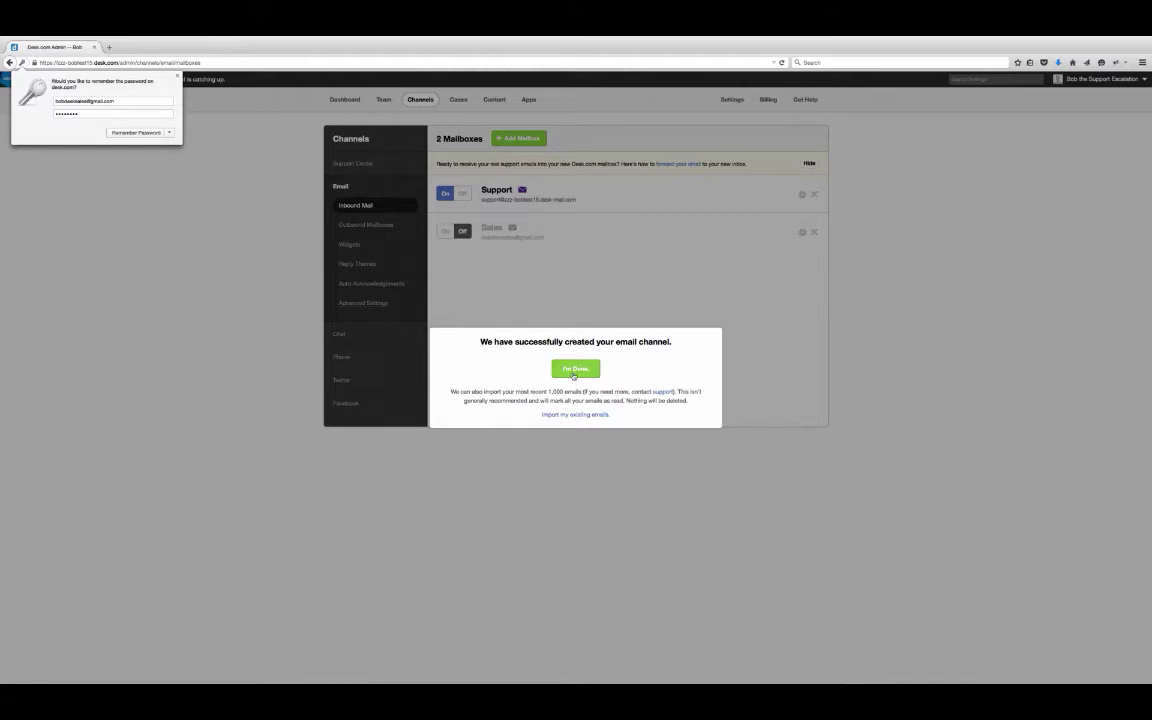
click(575, 369)
click(575, 372)
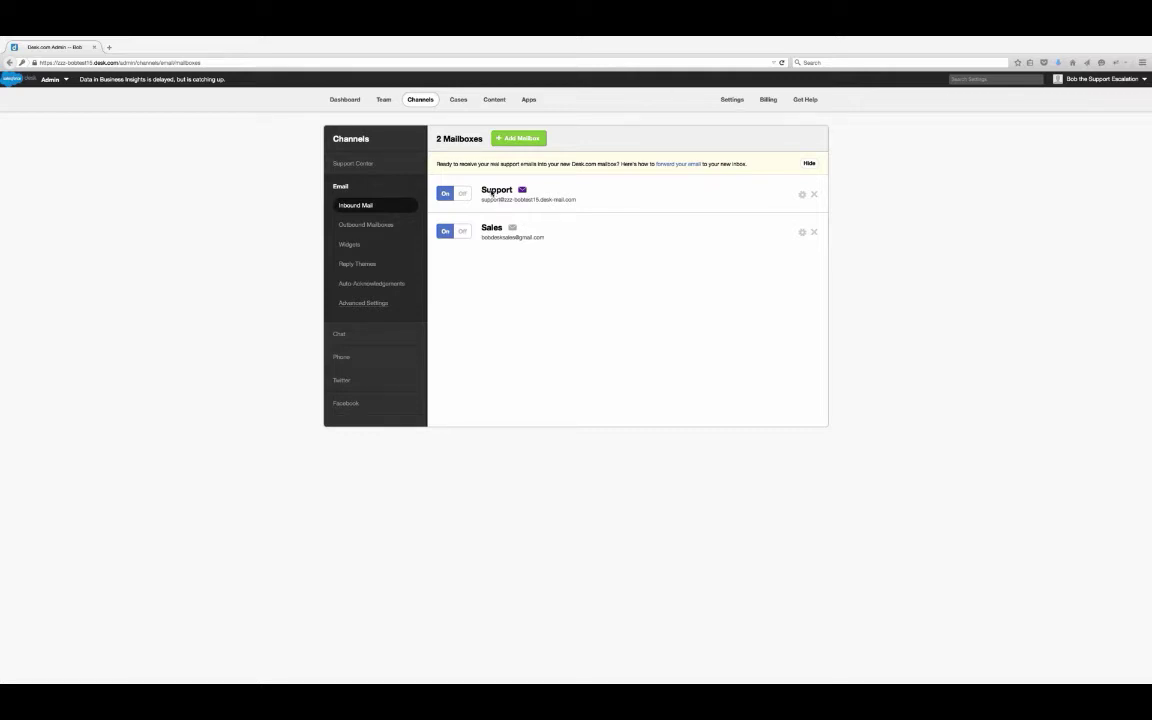
- Set the Support mailbox's default group to Support and save it
click(492, 190)
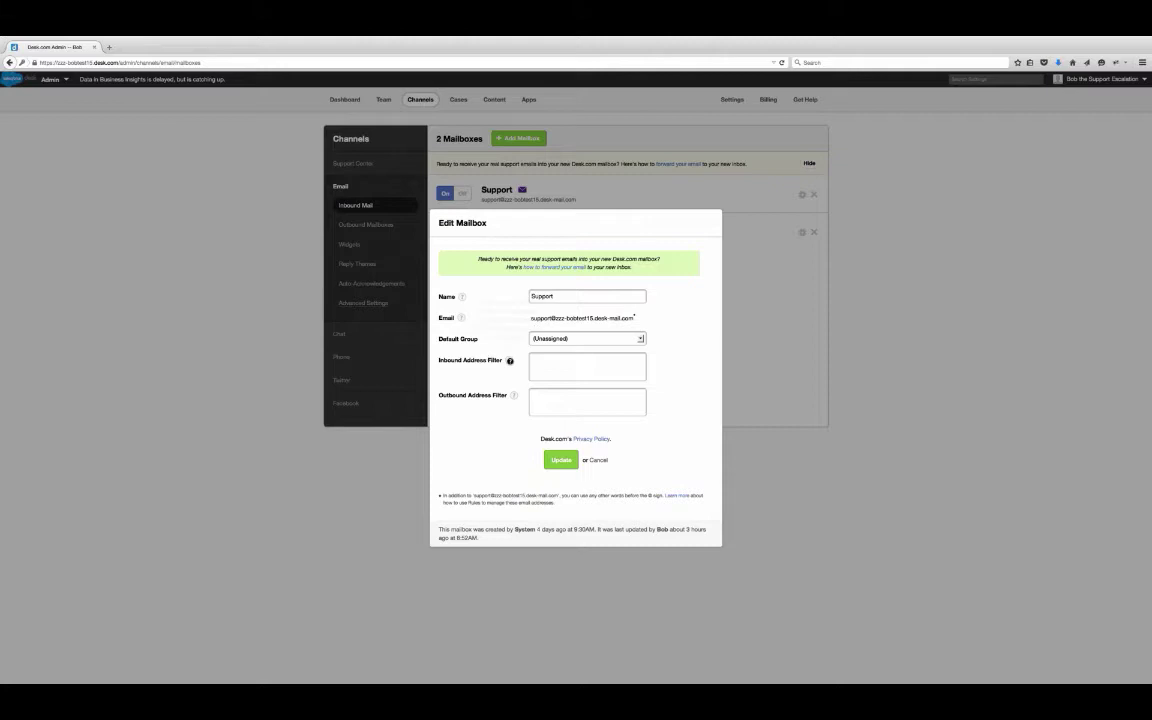
mouse_move(509, 360)
click(640, 340)
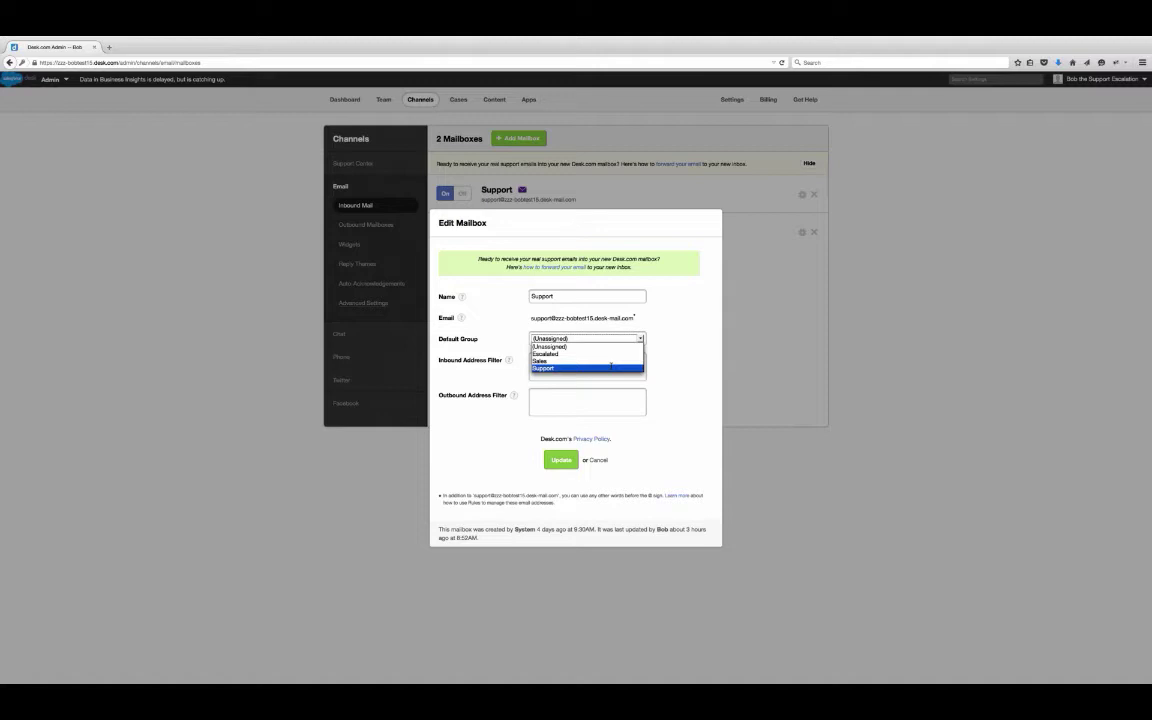
click(611, 366)
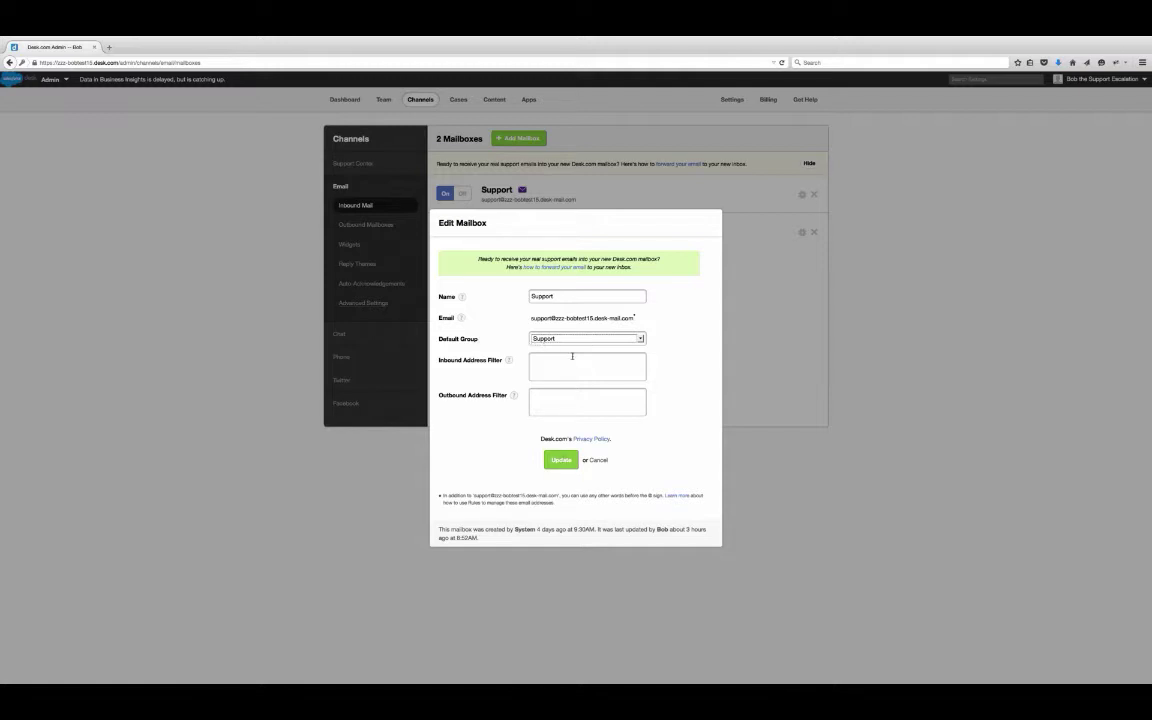
click(559, 461)
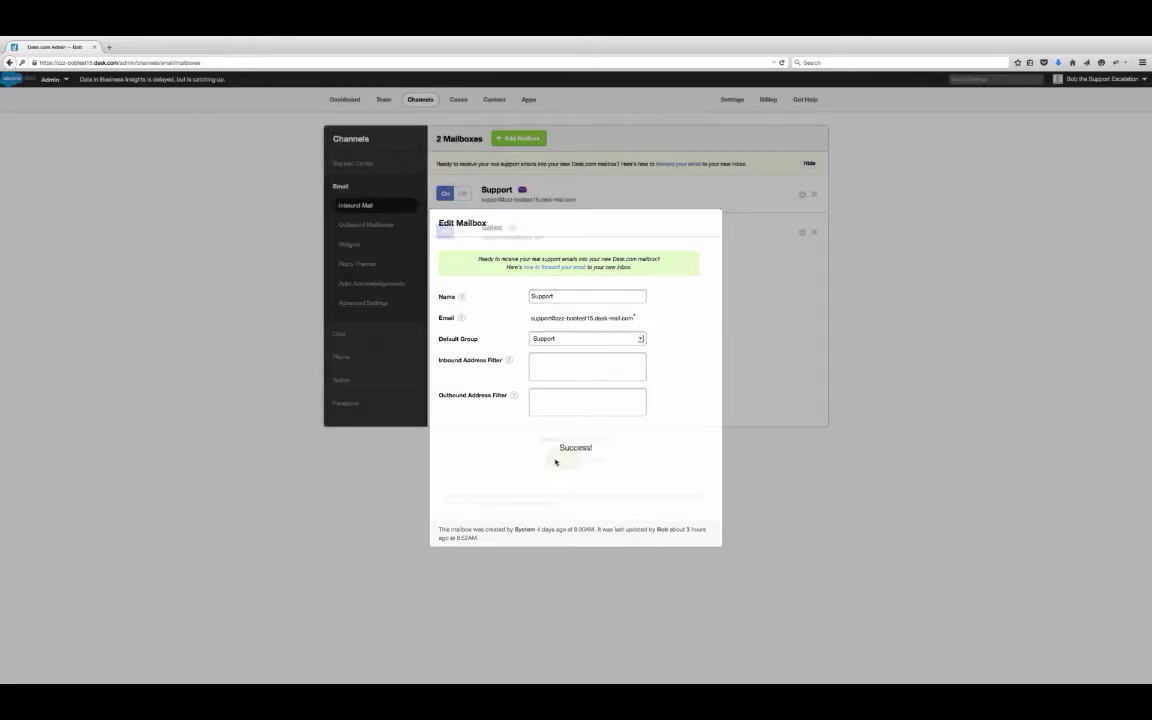
click(492, 228)
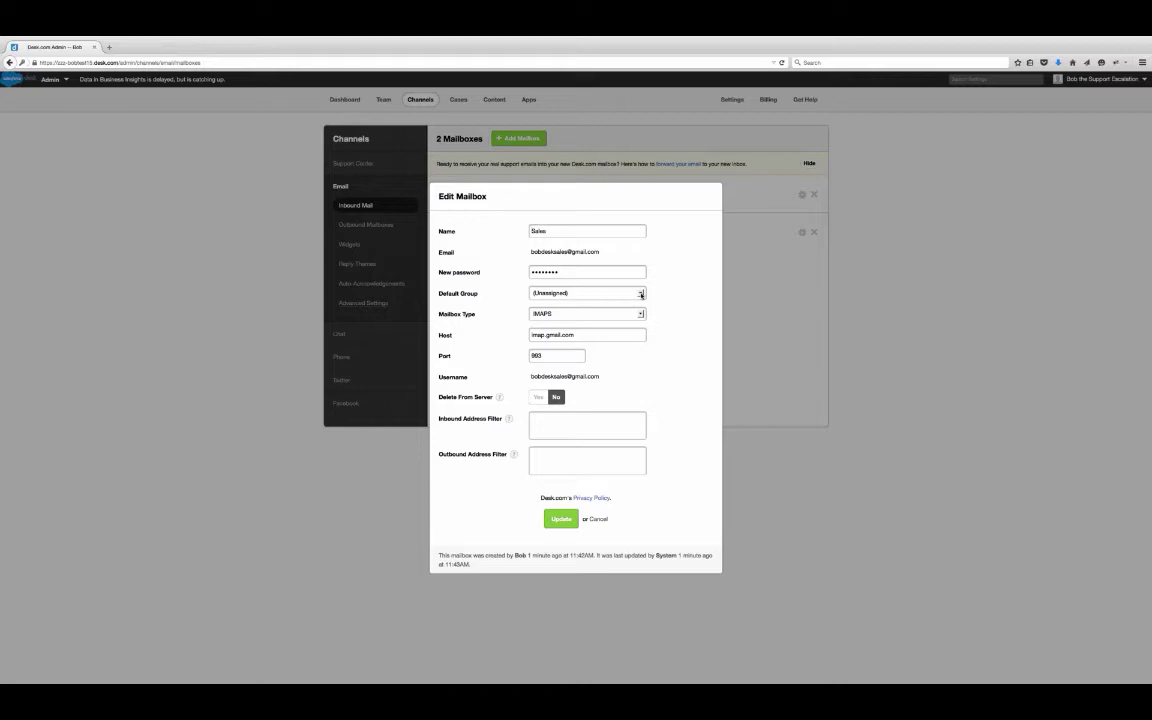
- Choose Sales as the Sales mailbox's default group and save
click(641, 293)
click(622, 316)
click(562, 520)
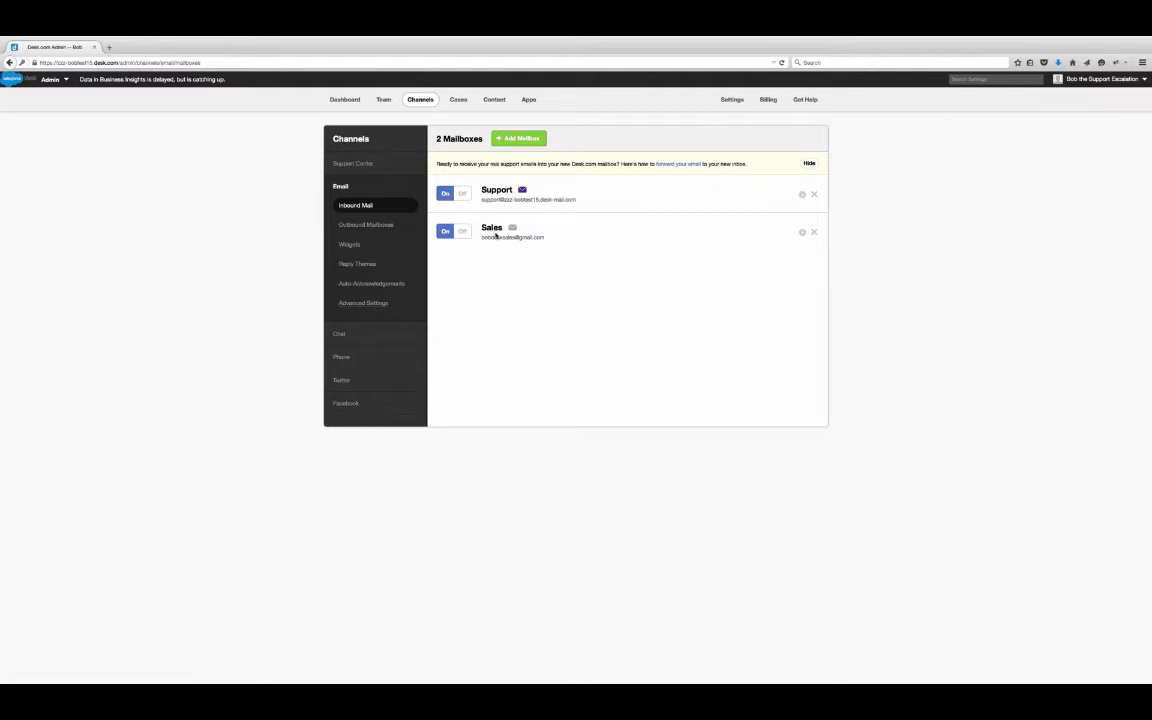
- List the outbound mailboxes and inspect the Sales outbound mailbox without changing it
click(383, 229)
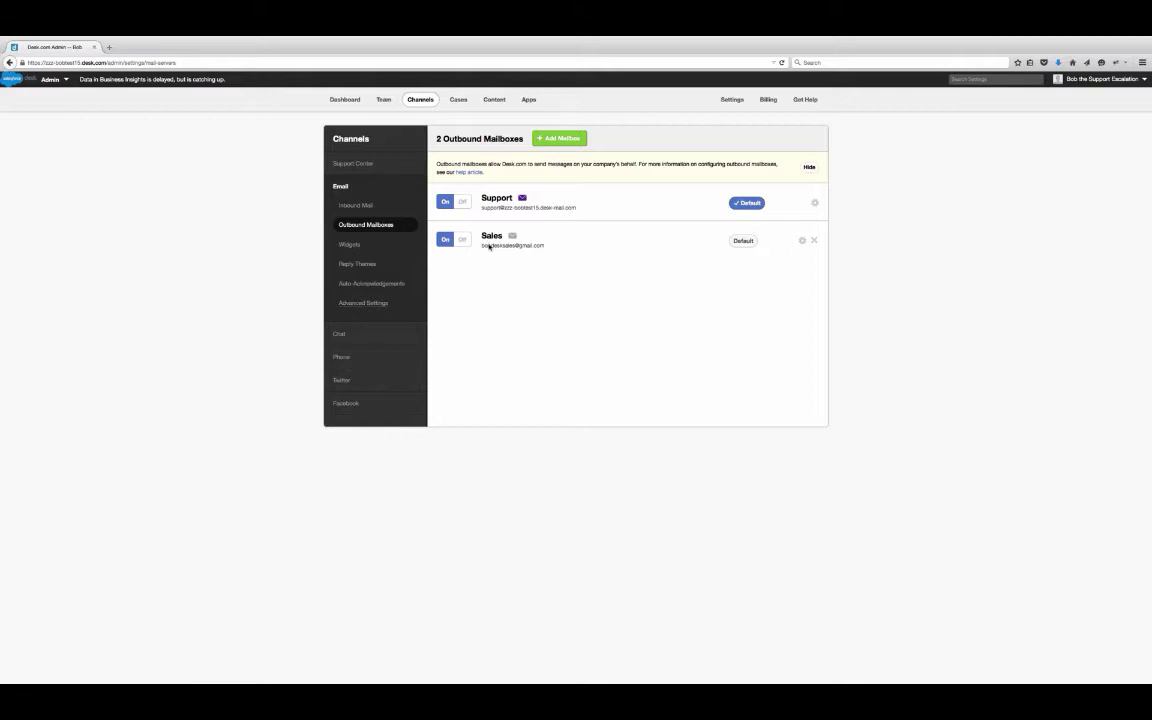
click(492, 236)
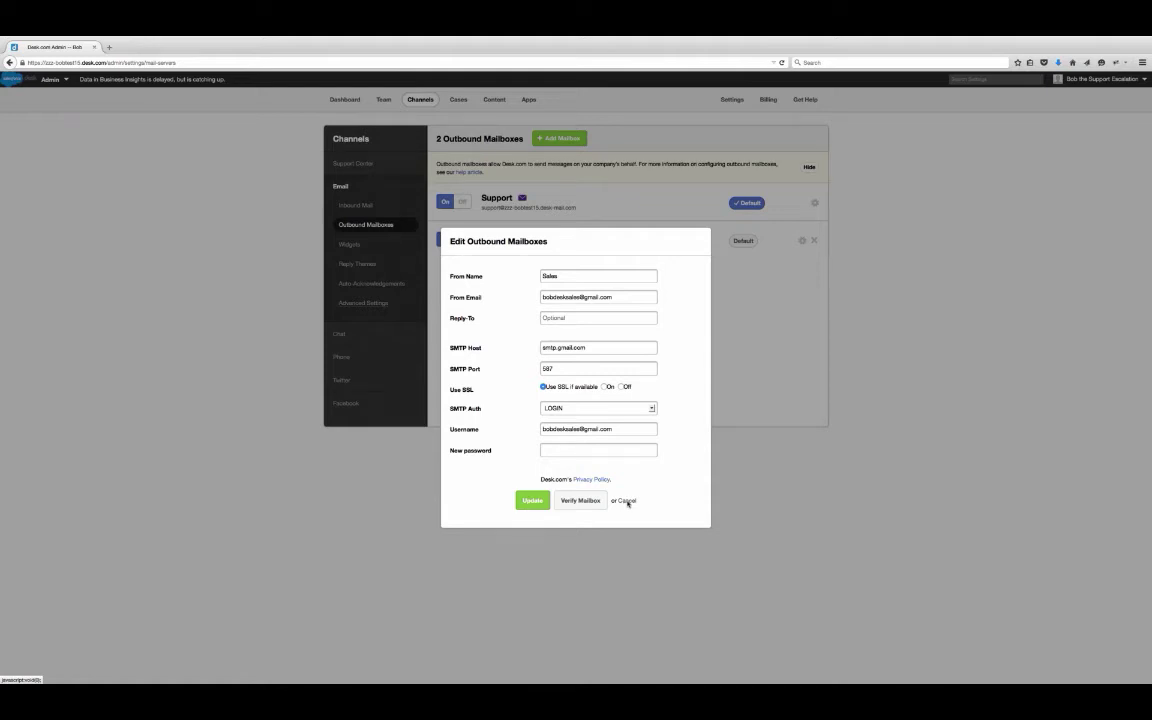
click(627, 501)
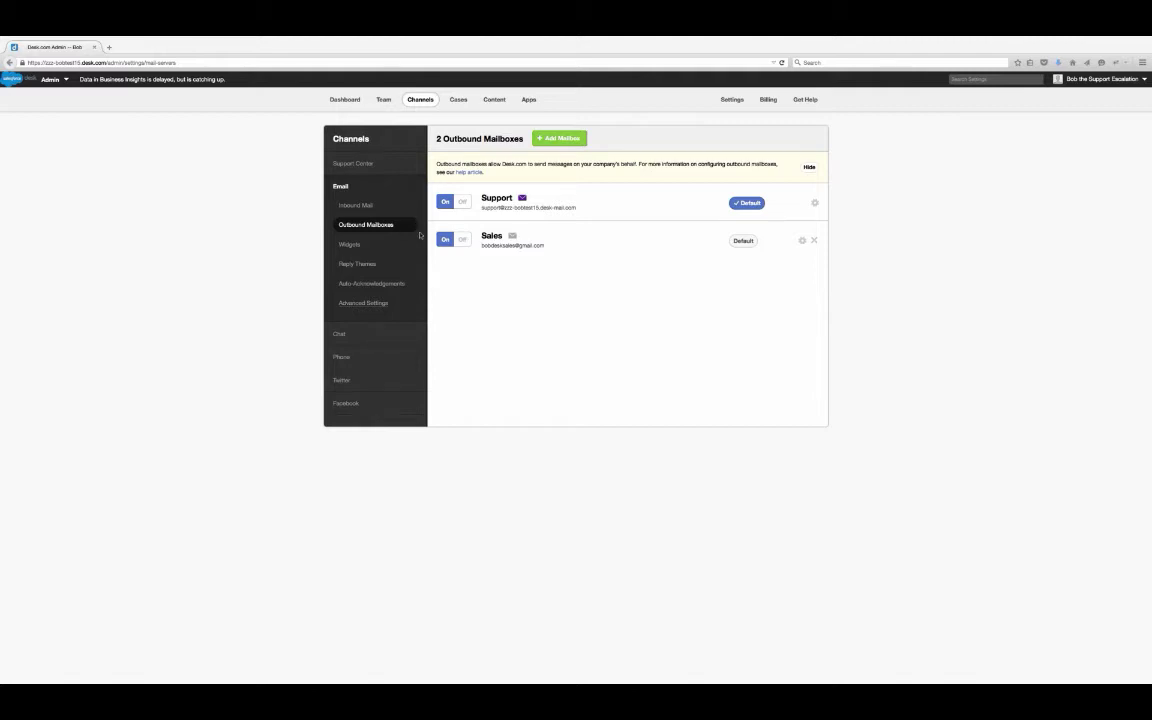
click(457, 101)
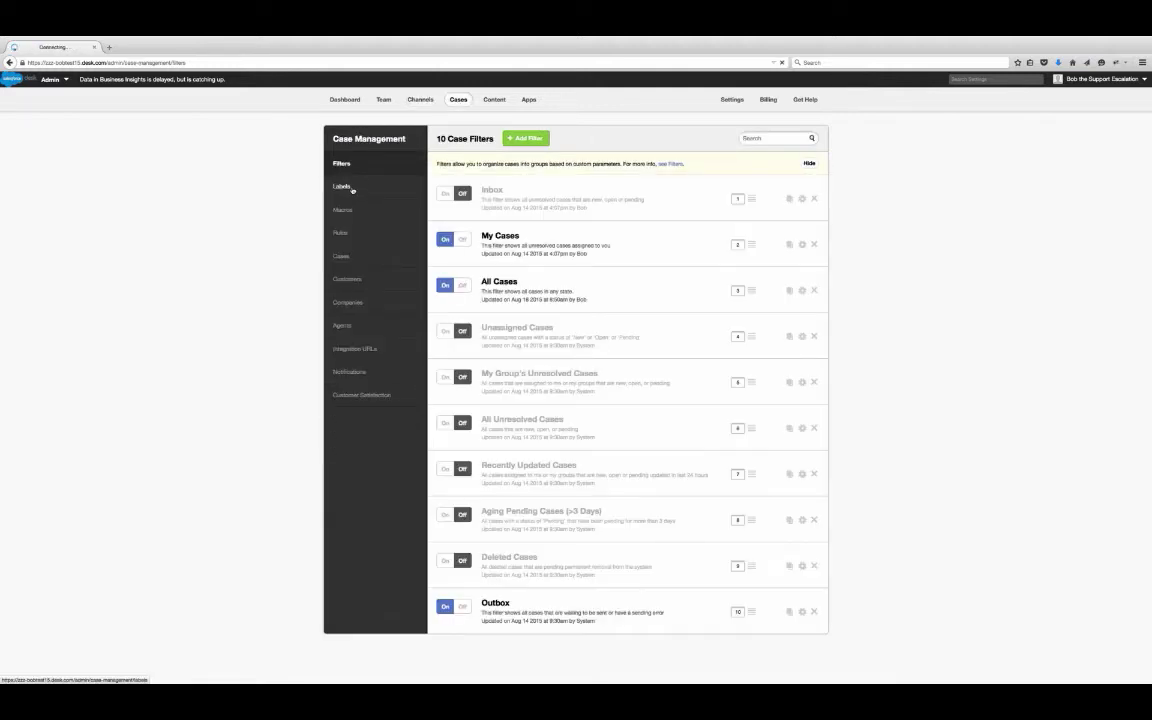
- Show the Labels list under Case Management
click(350, 187)
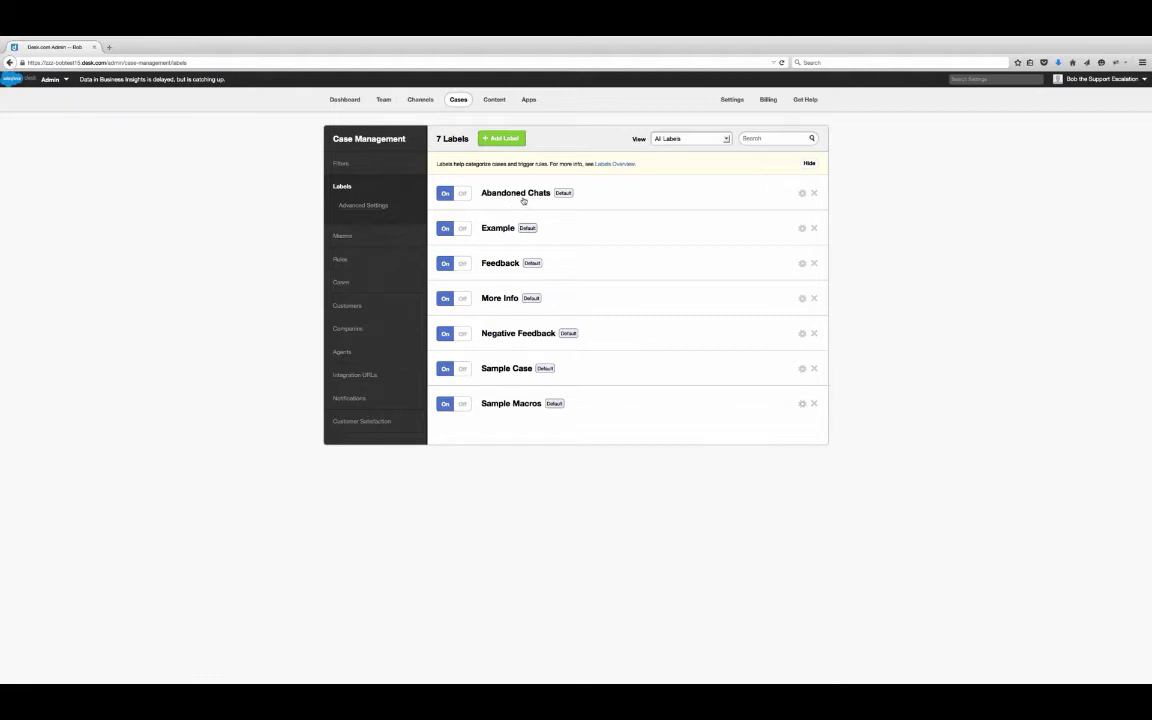
- Create a red case label named 'Escalation', then go to the case filters list
click(503, 139)
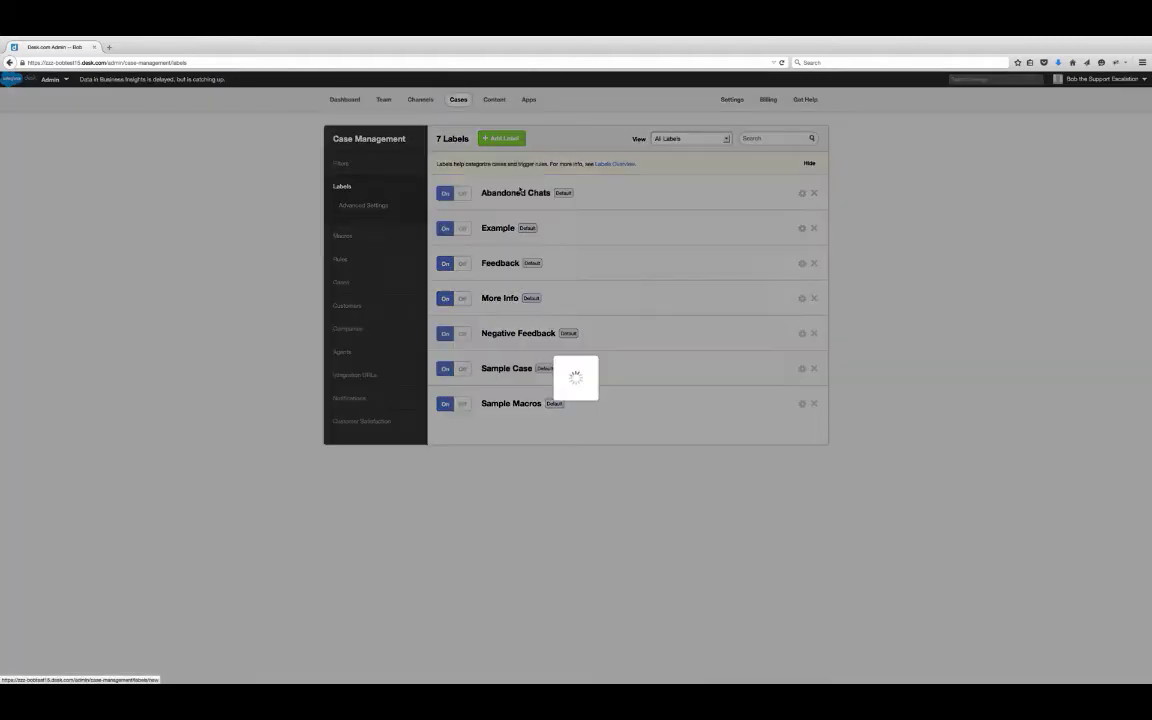
text(Ex)
text(calation)
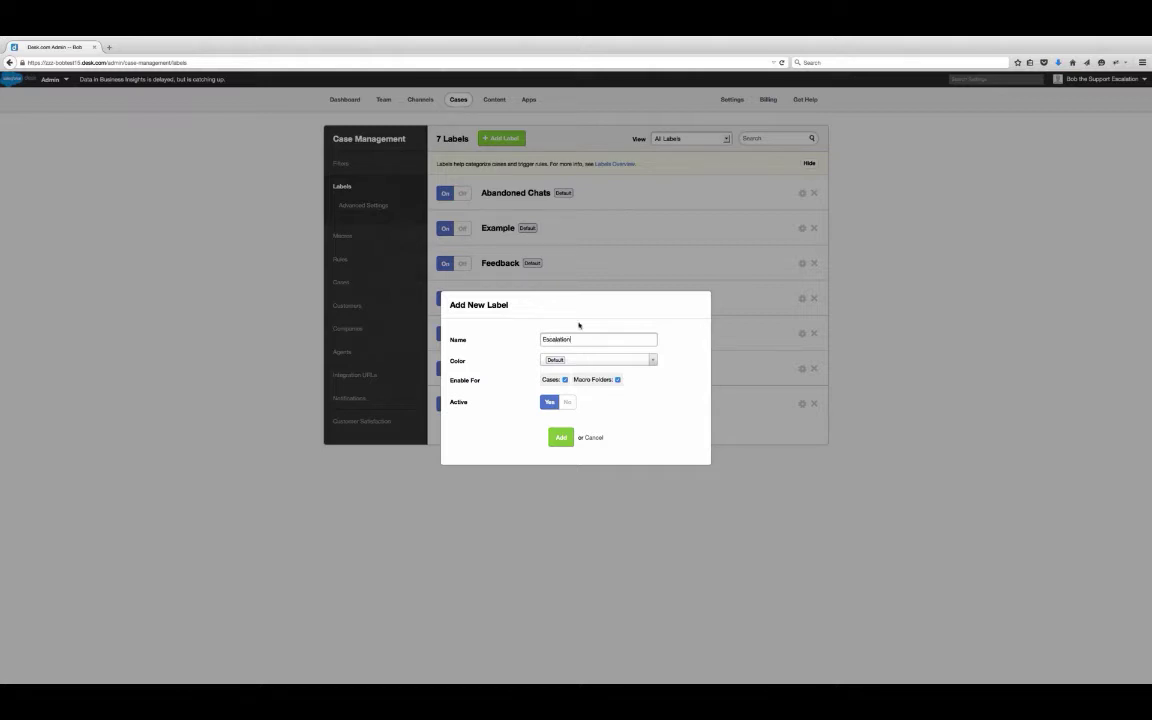
click(650, 362)
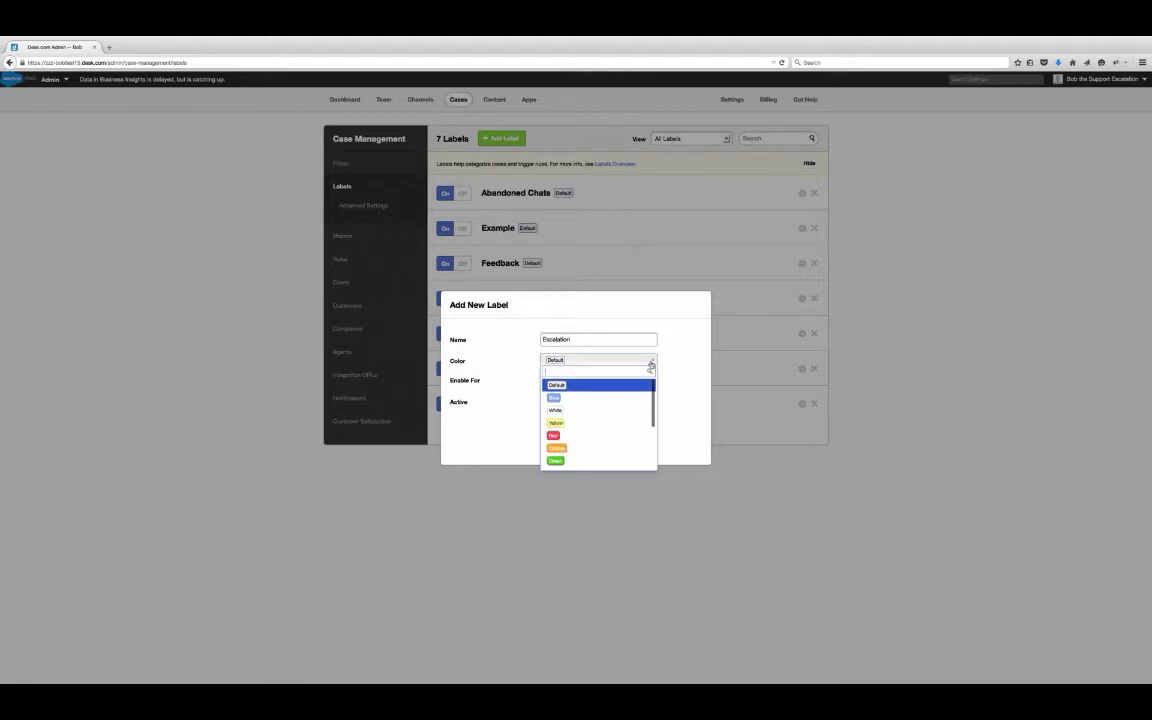
click(594, 436)
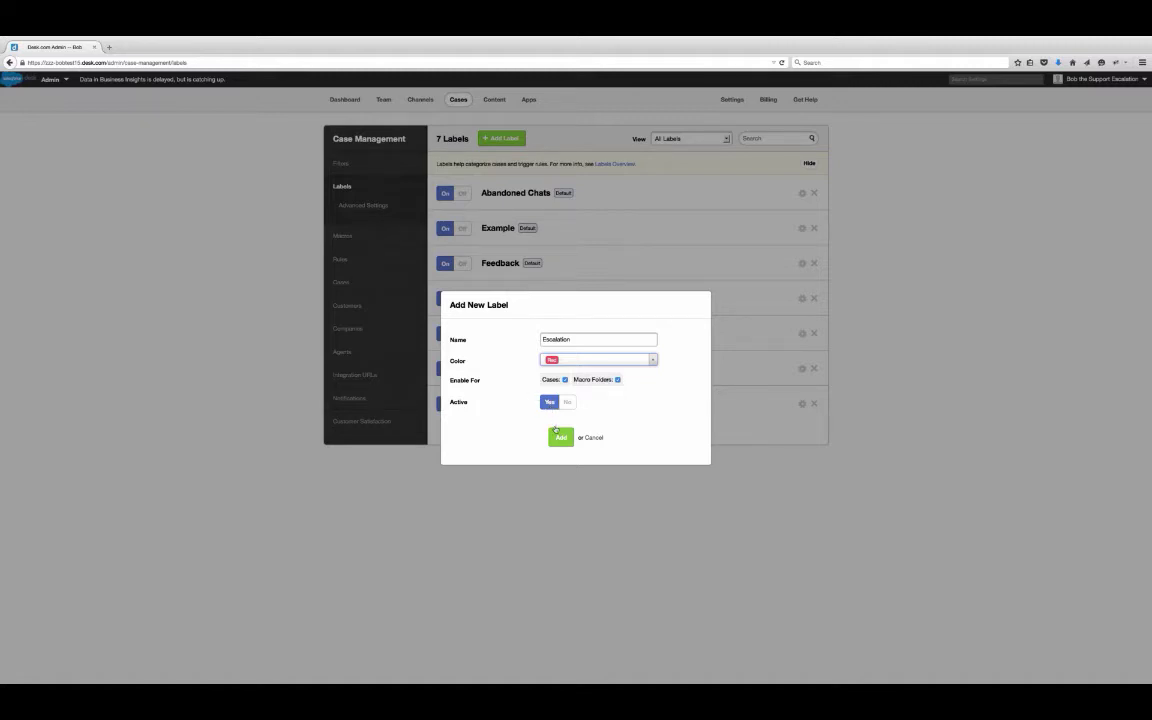
click(561, 438)
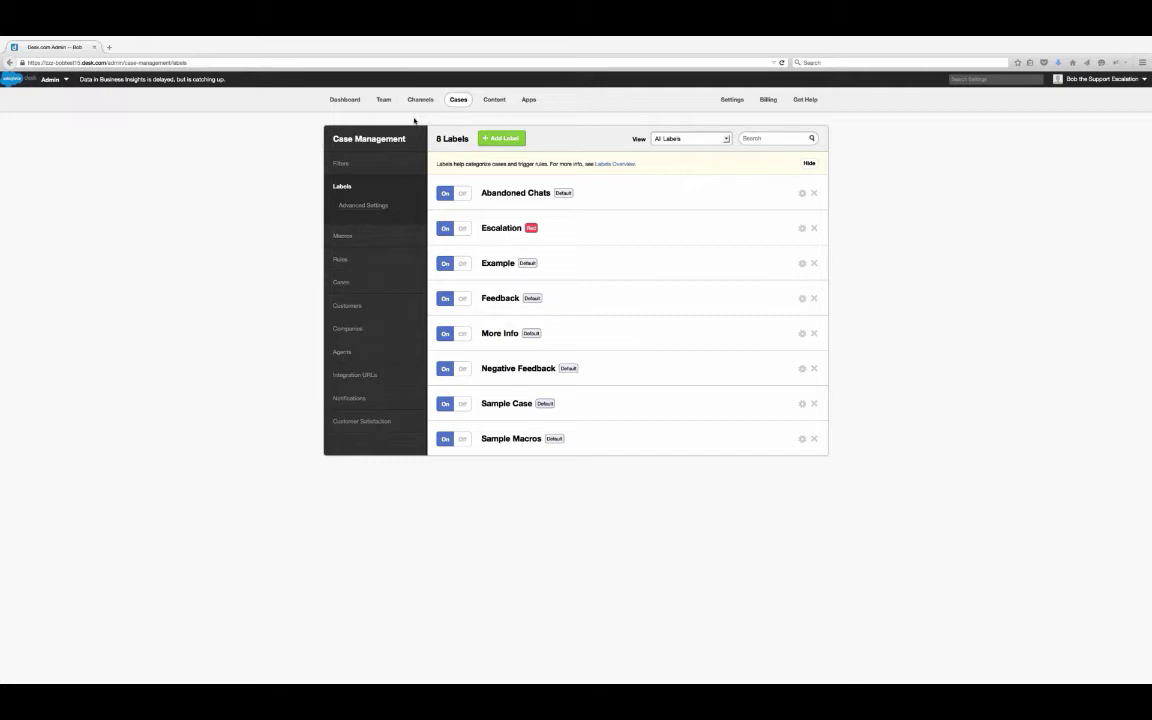
click(351, 169)
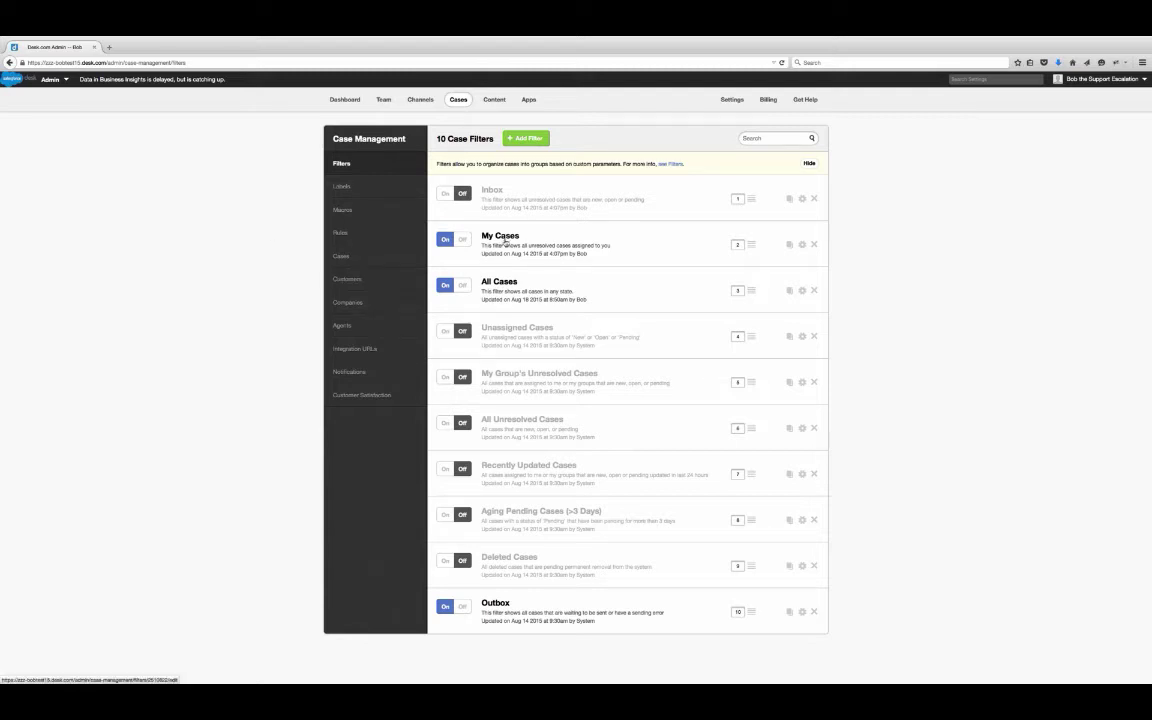
- Drag the Outbox filter up to sit directly below All Cases
drag(752, 612, 744, 344)
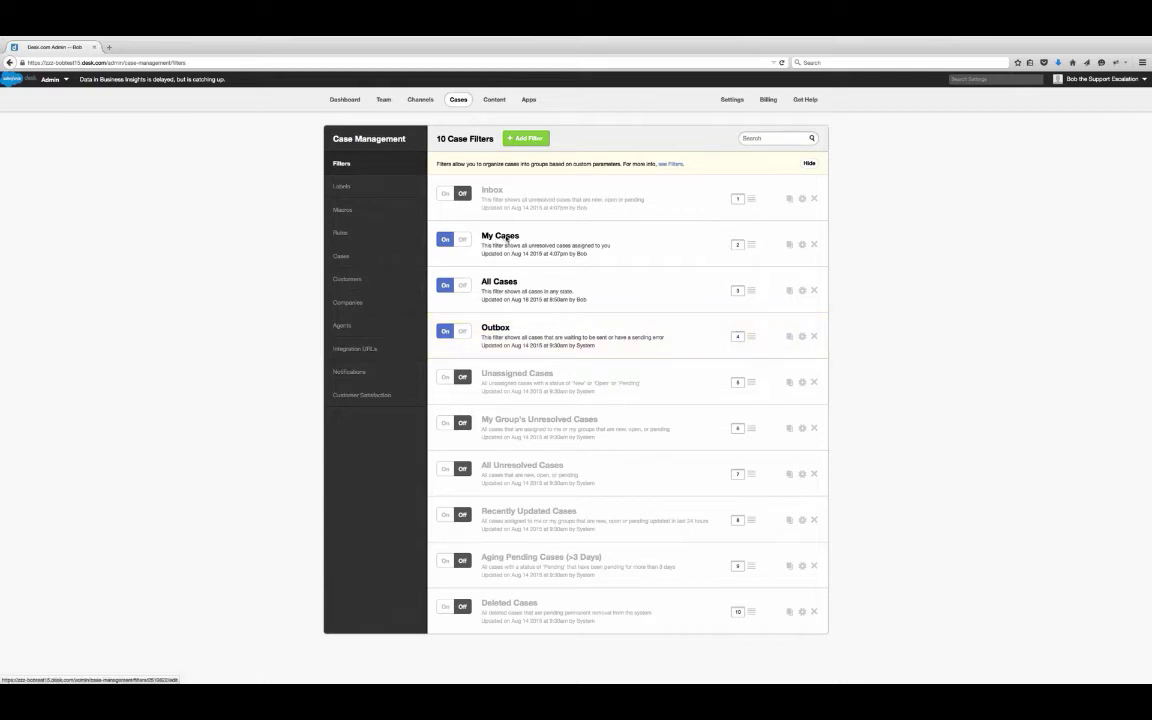
- Open the My Cases filter's edit form and review its assignee choices without changing them
click(507, 238)
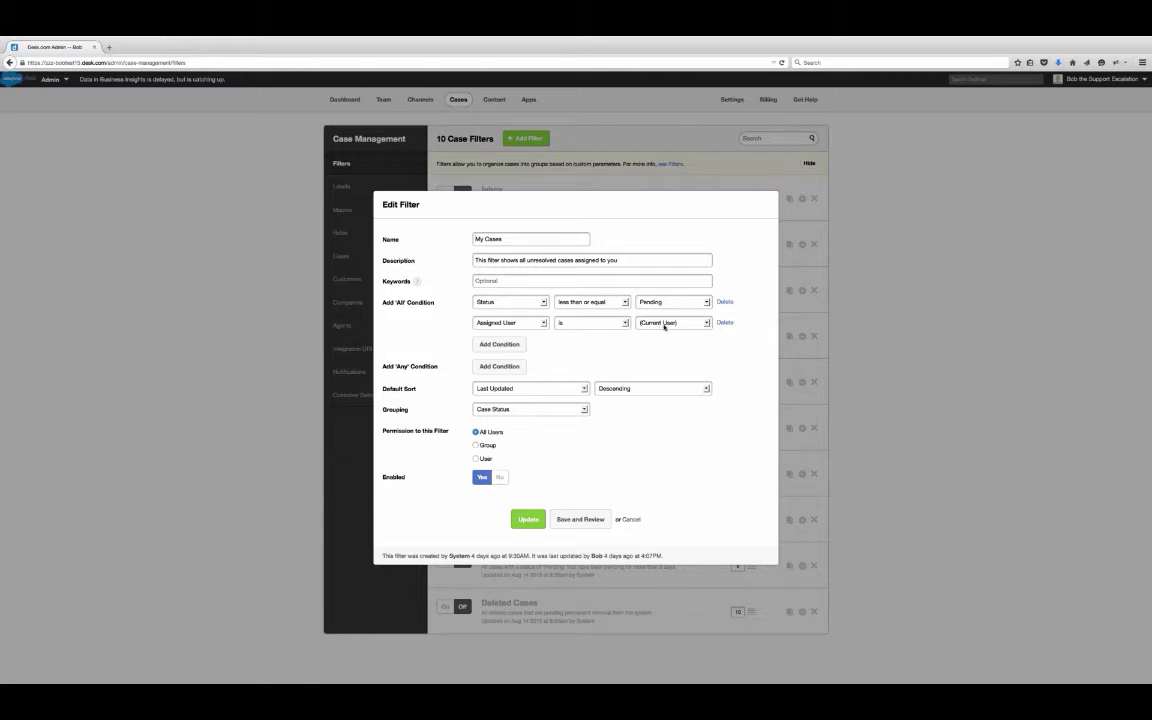
click(664, 324)
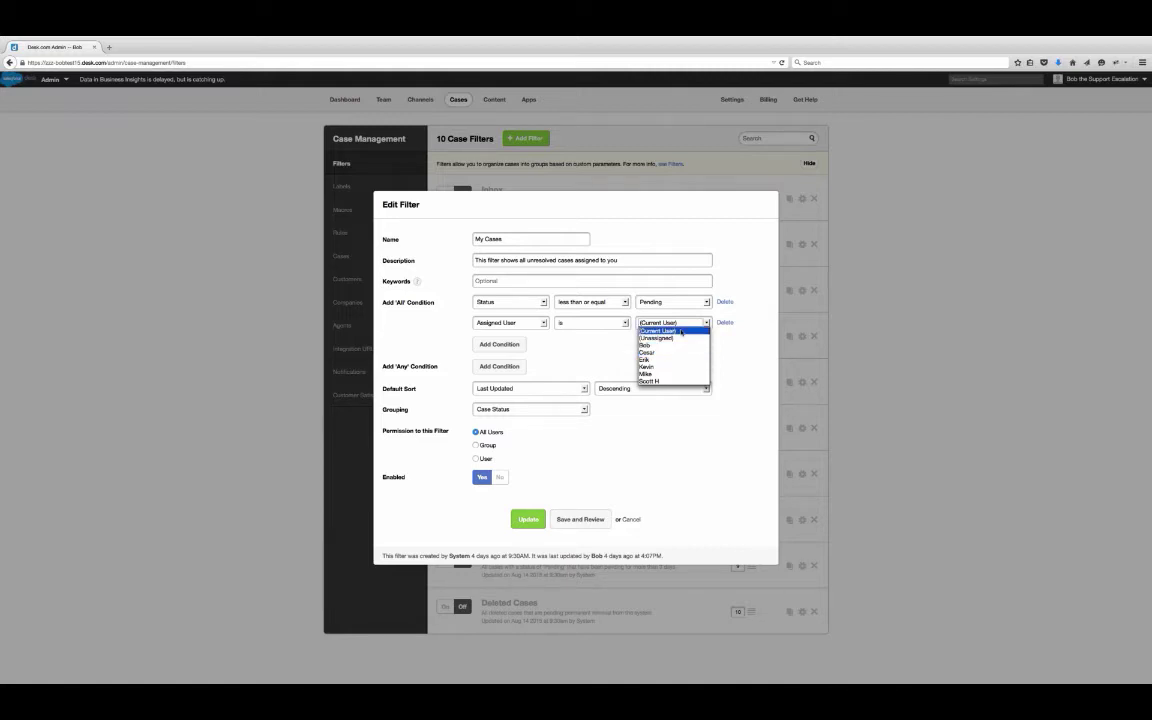
click(681, 332)
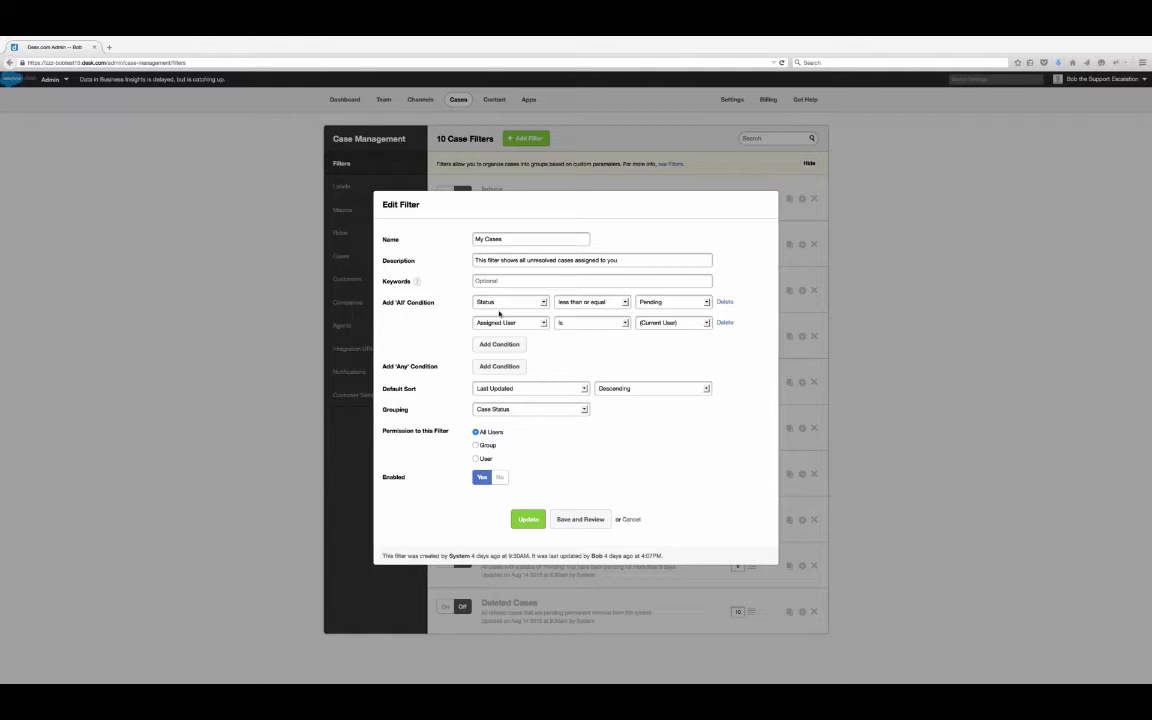
click(591, 302)
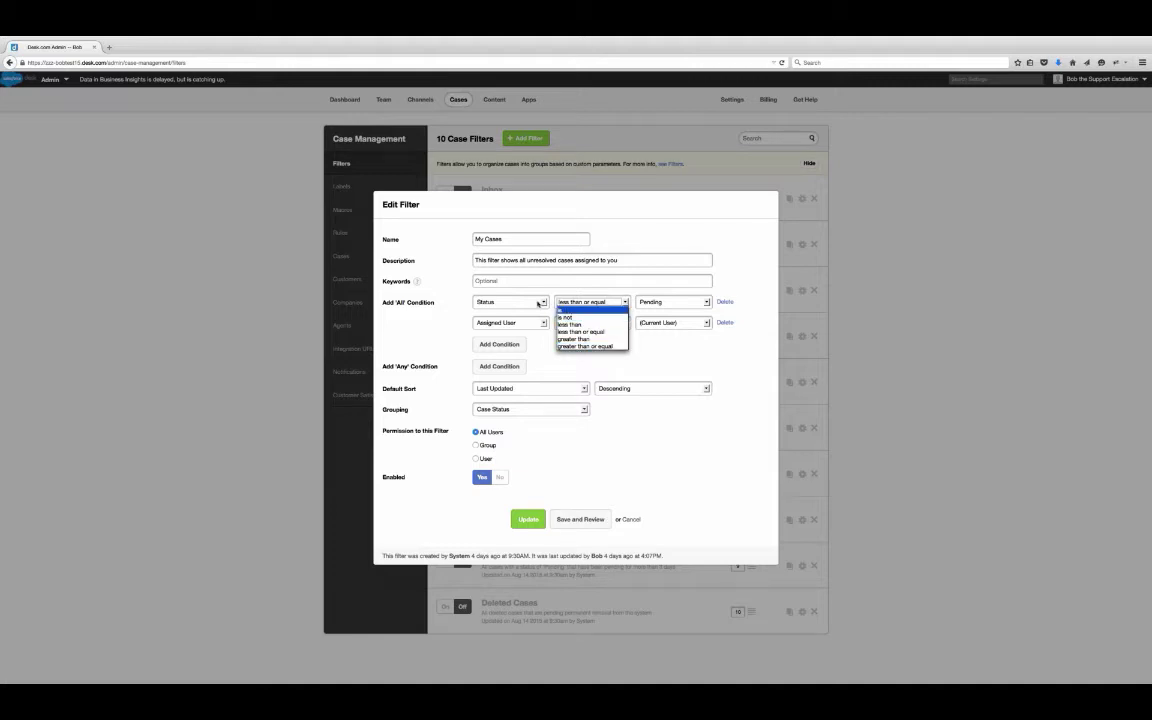
click(590, 302)
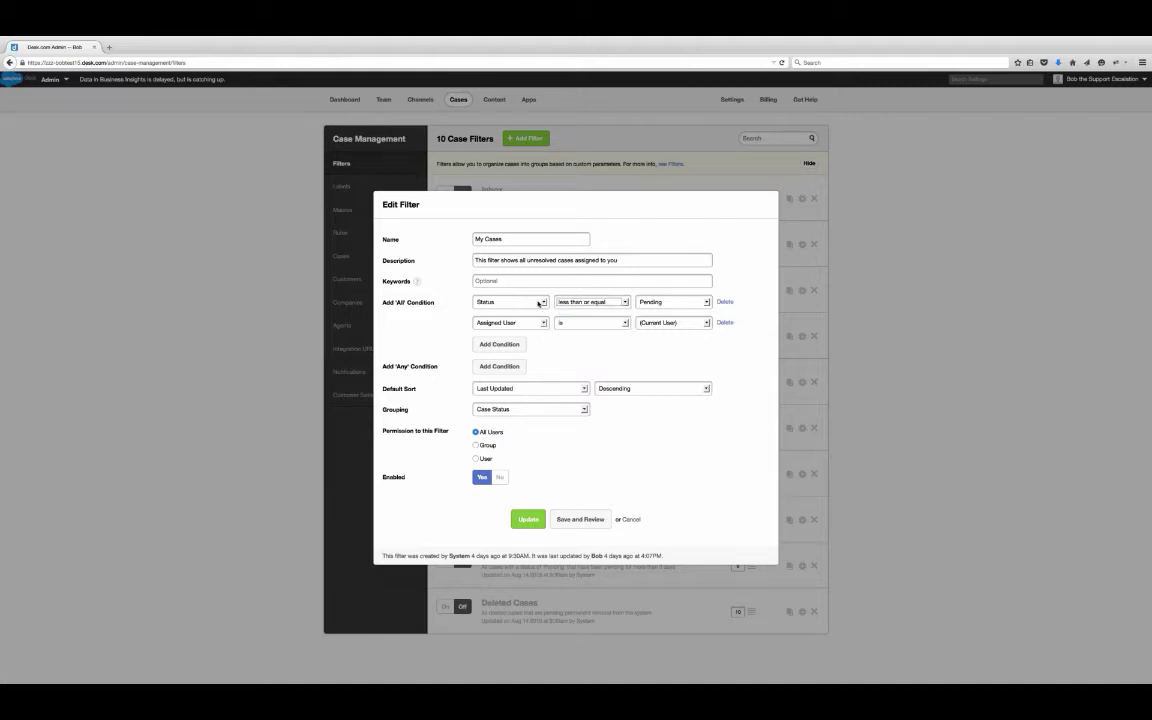
click(591, 302)
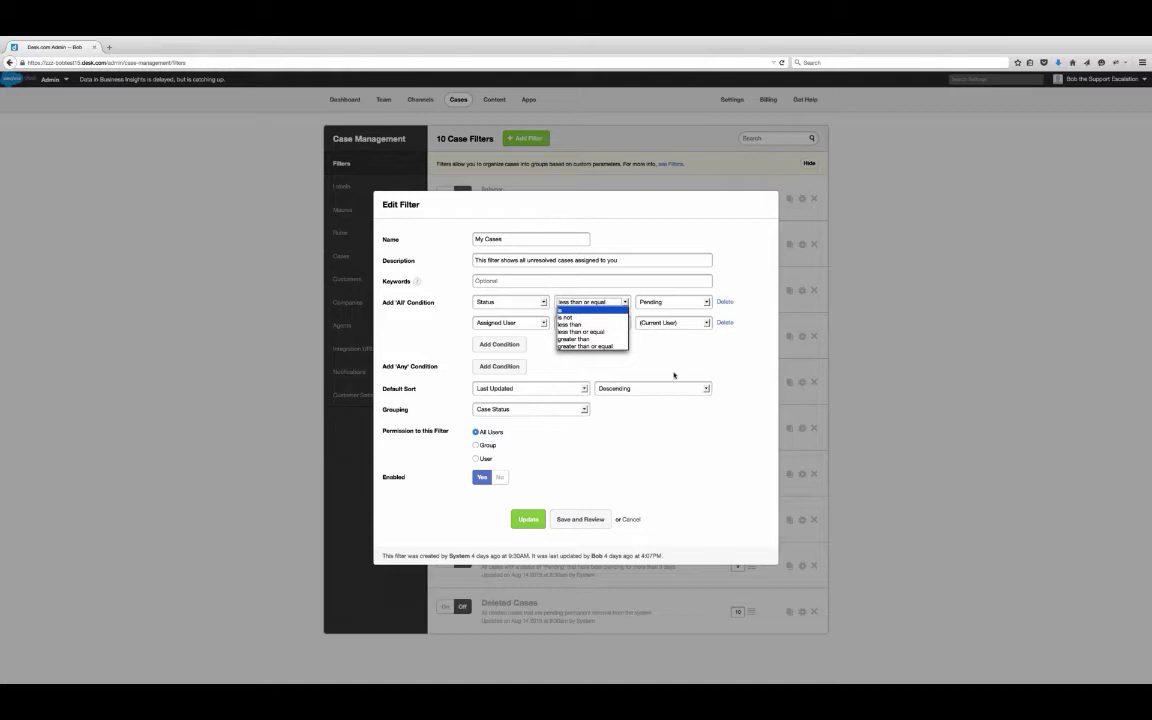
click(670, 460)
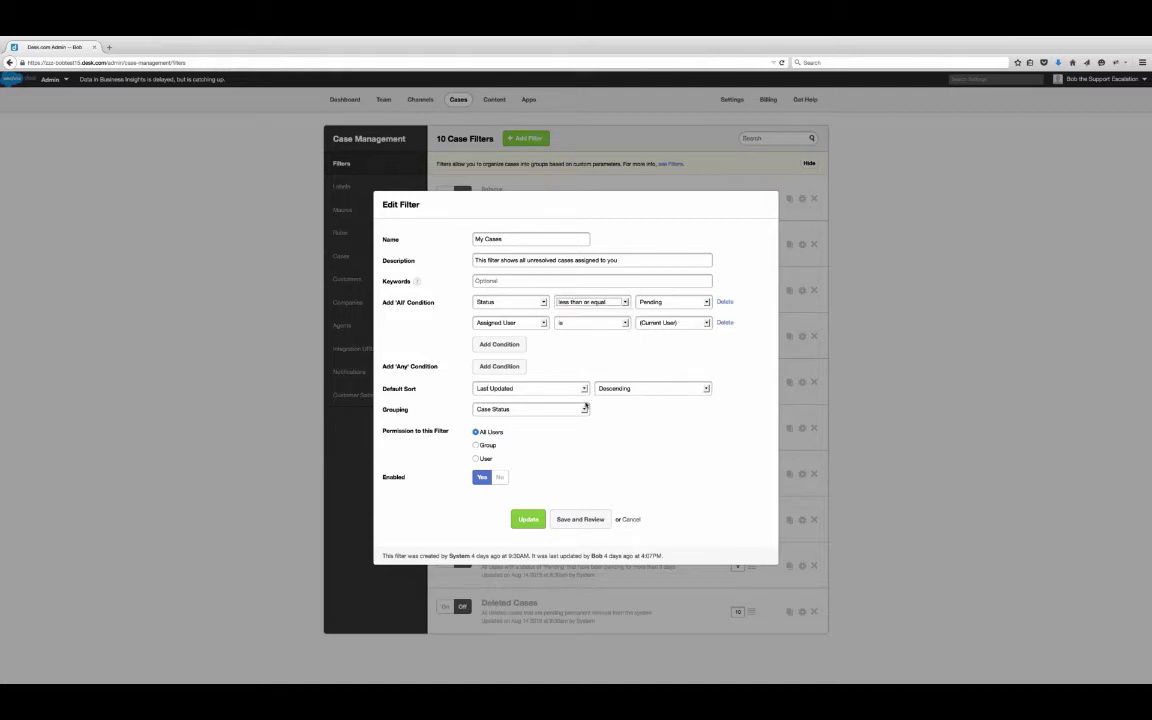
click(535, 389)
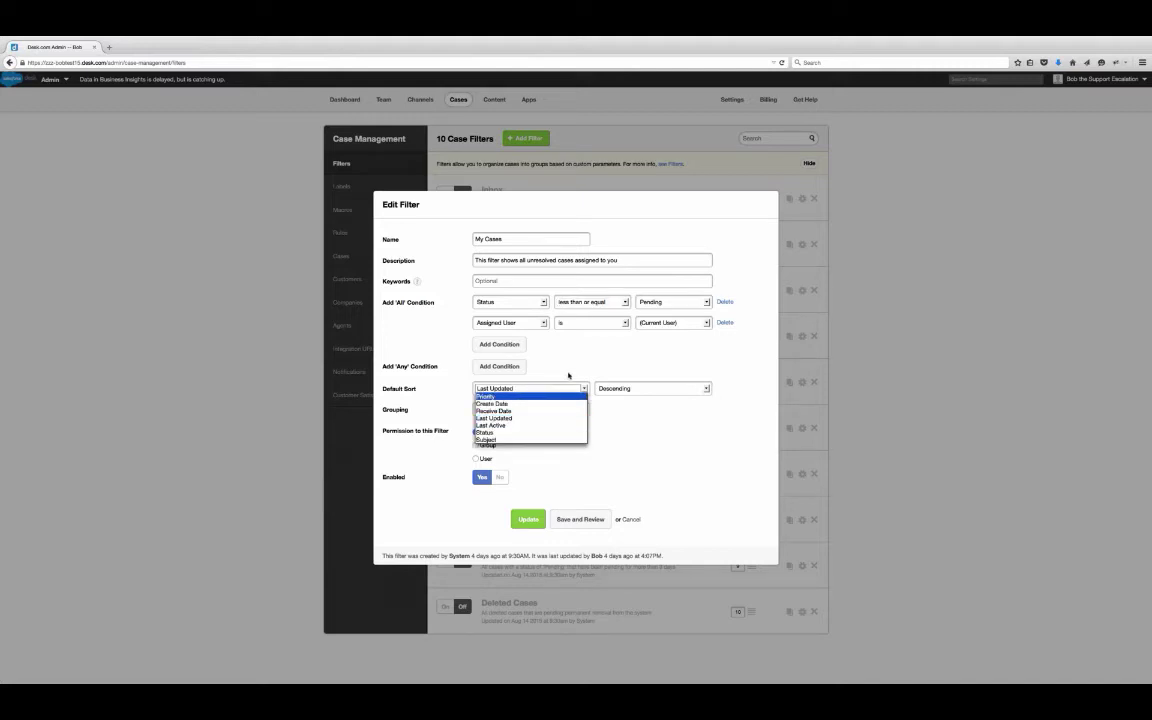
click(568, 375)
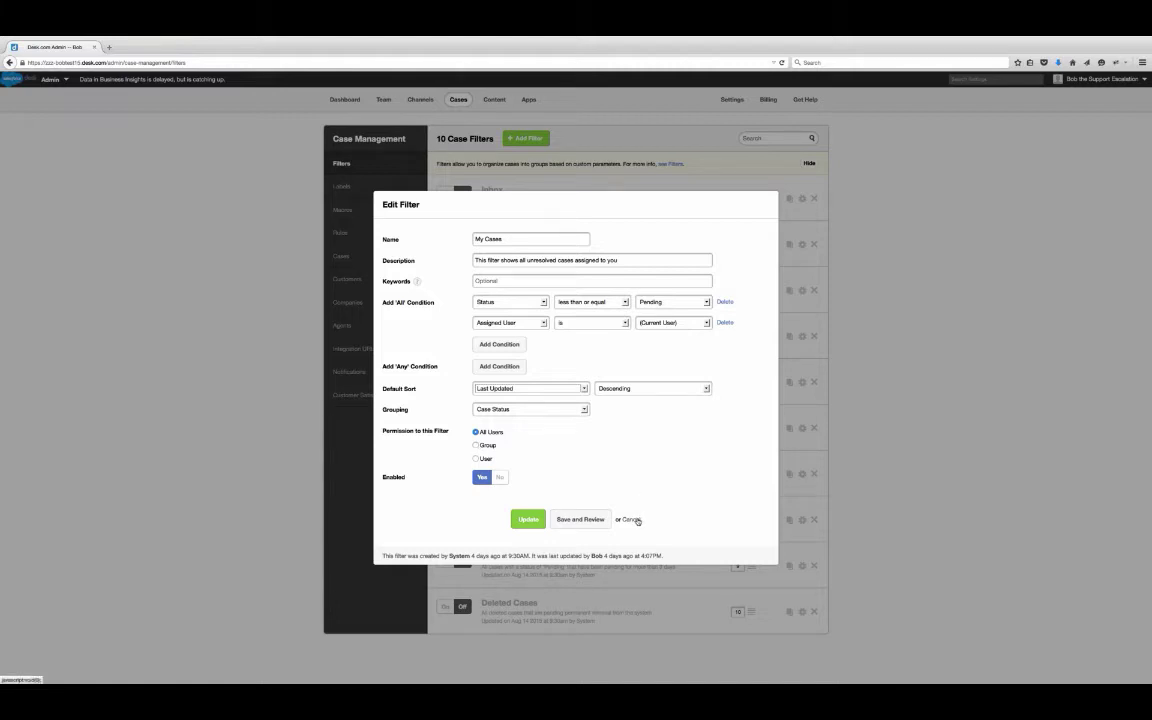
click(637, 520)
- Discard the My Cases edits and add a new filter named 'Active Support Cases'
click(637, 519)
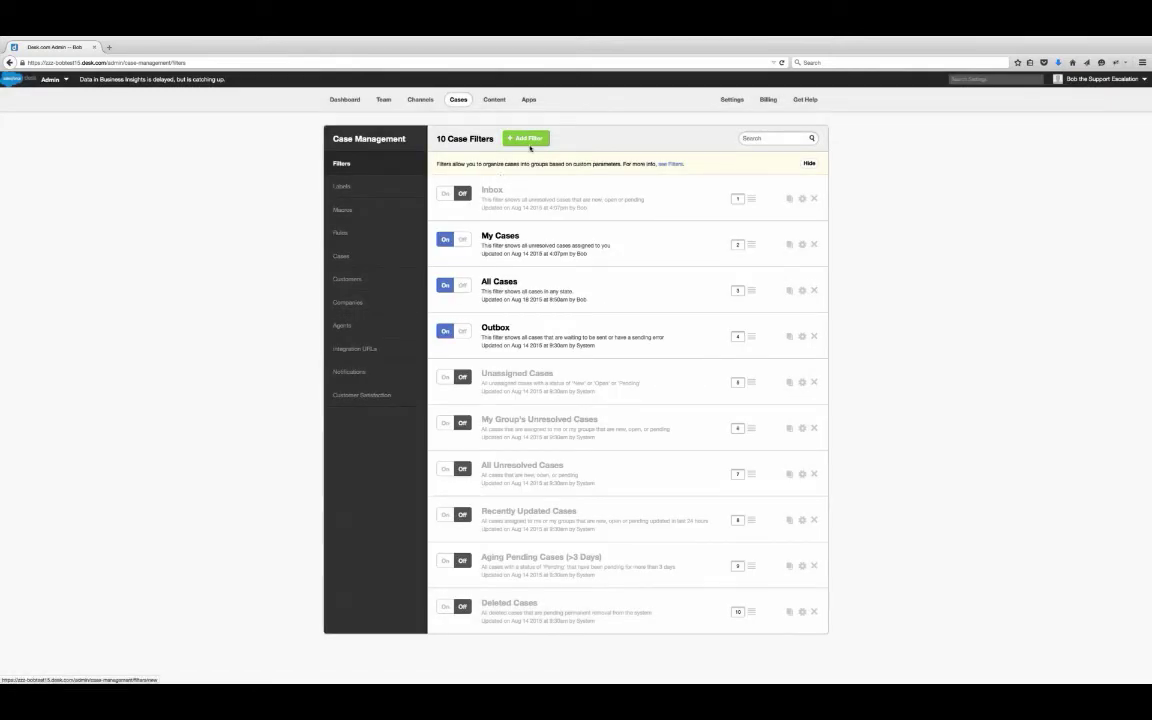
click(526, 138)
text(Support Cases)
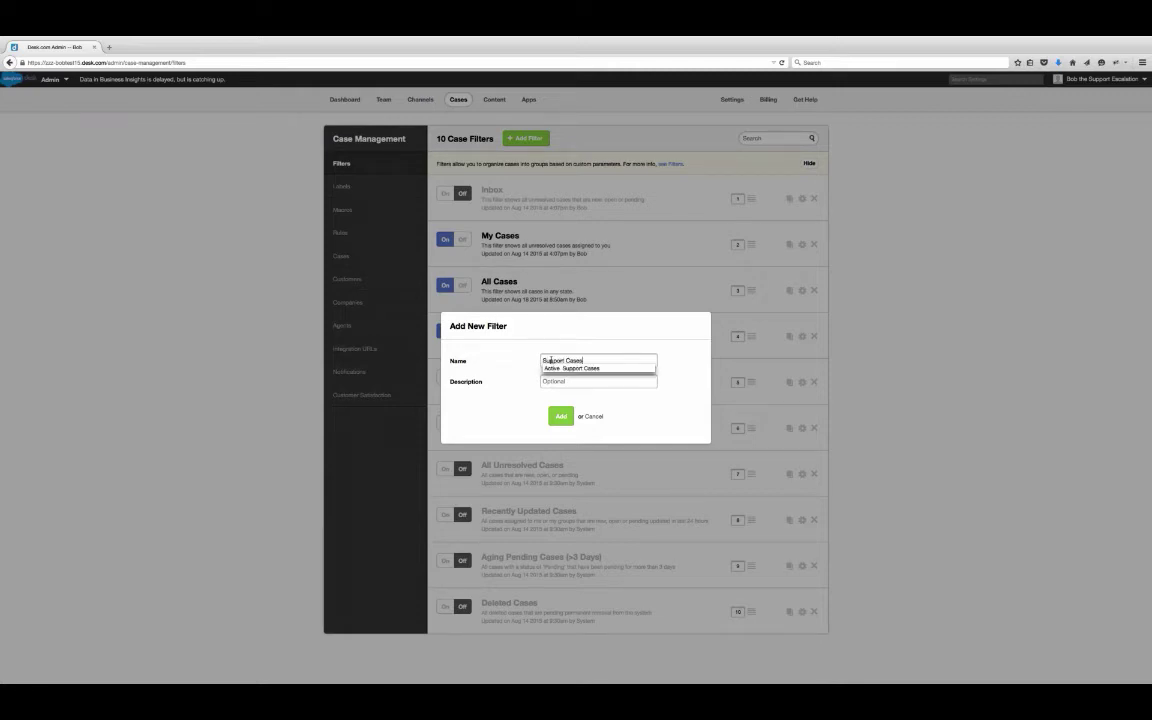
click(572, 368)
click(561, 415)
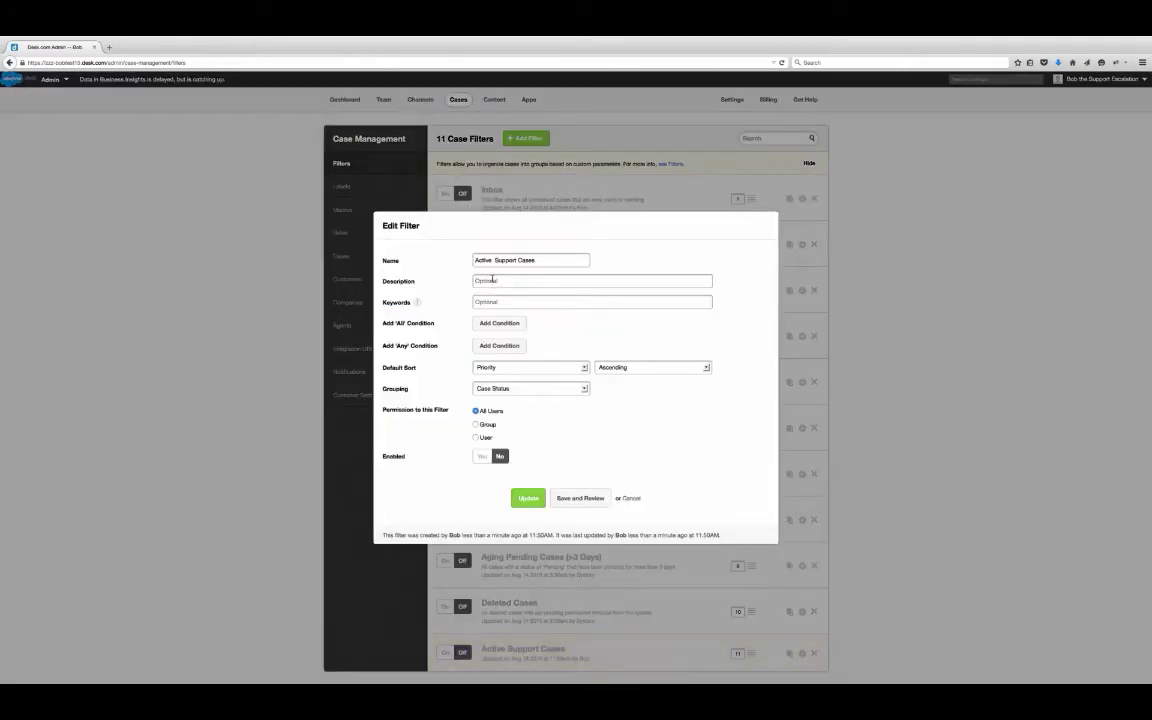
- Give the filter the description 'These are my support cases'
click(492, 280)
text(These are my support cases)
click(512, 301)
- Add a must-match condition: Status less than or equal to Pending
mouse_move(418, 302)
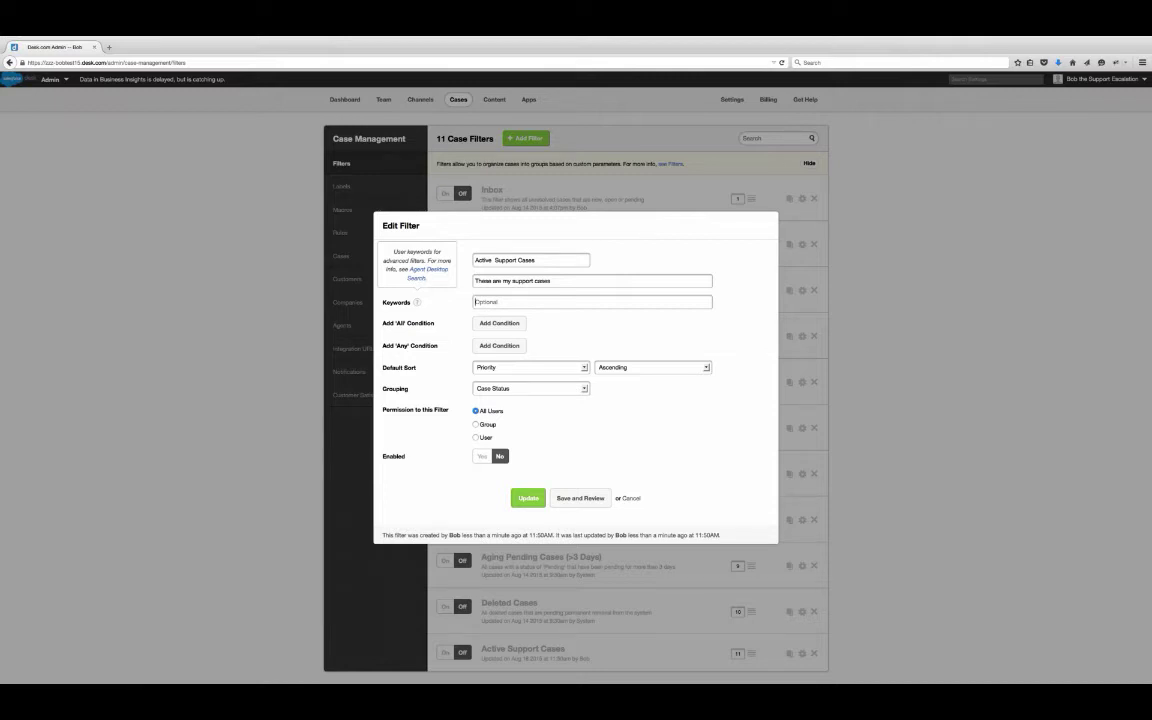
click(514, 327)
click(541, 312)
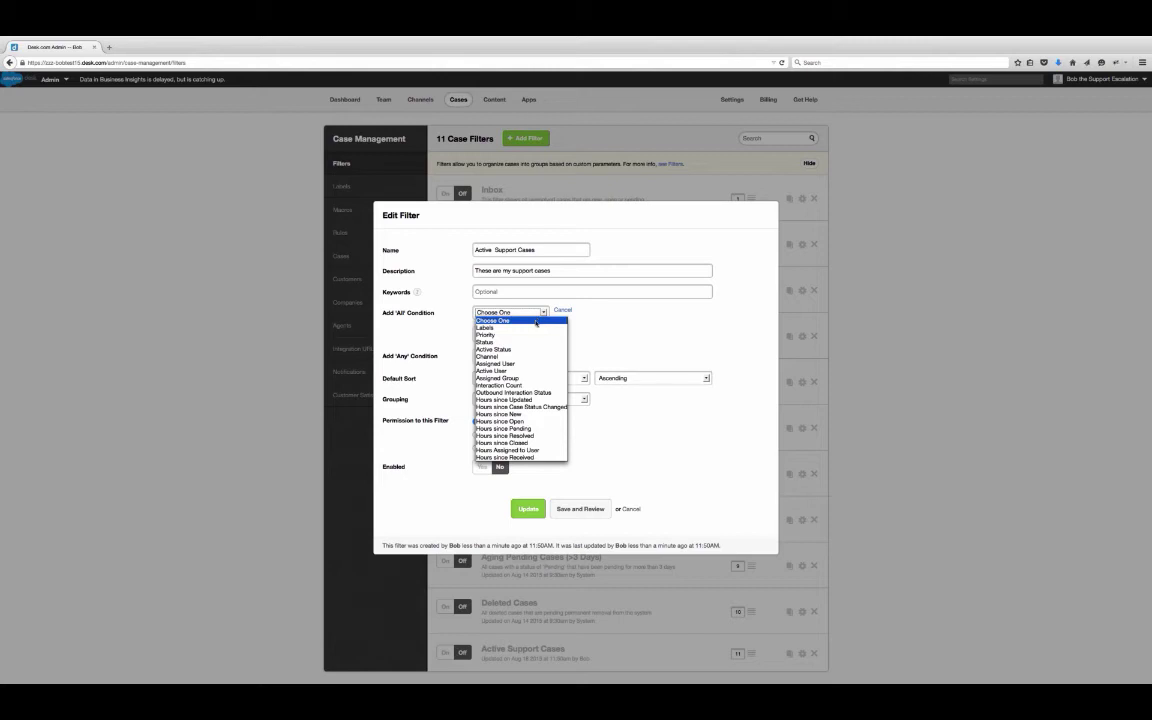
click(537, 341)
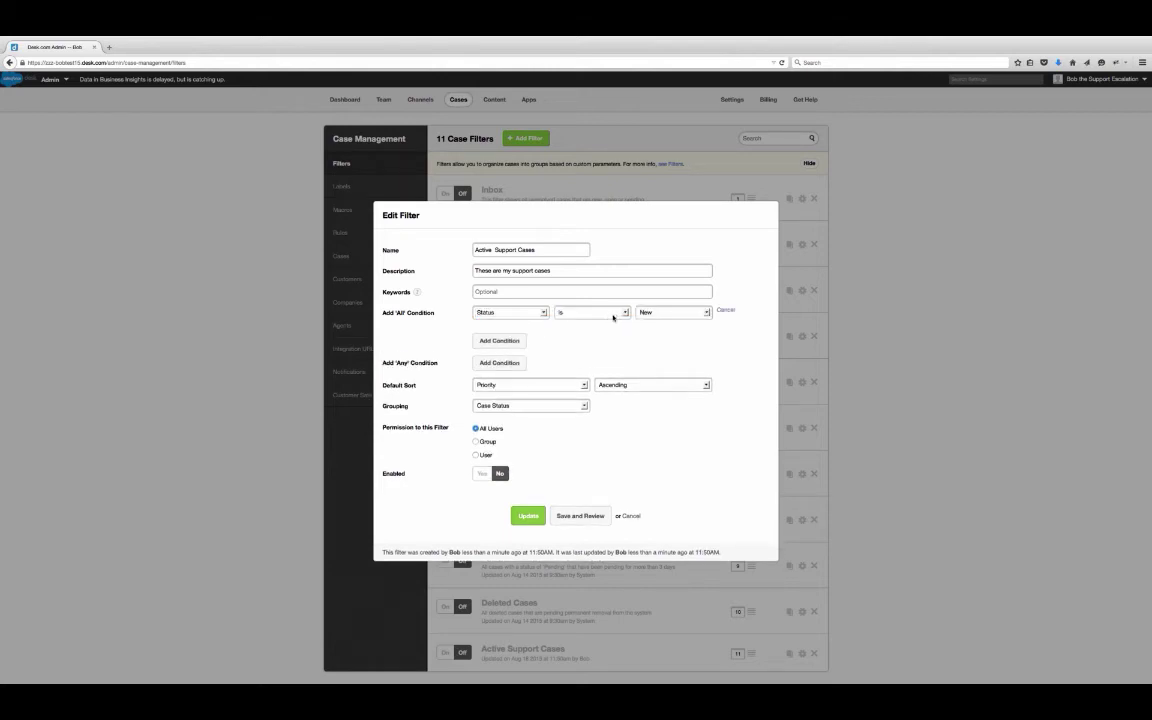
click(595, 313)
click(612, 342)
click(676, 312)
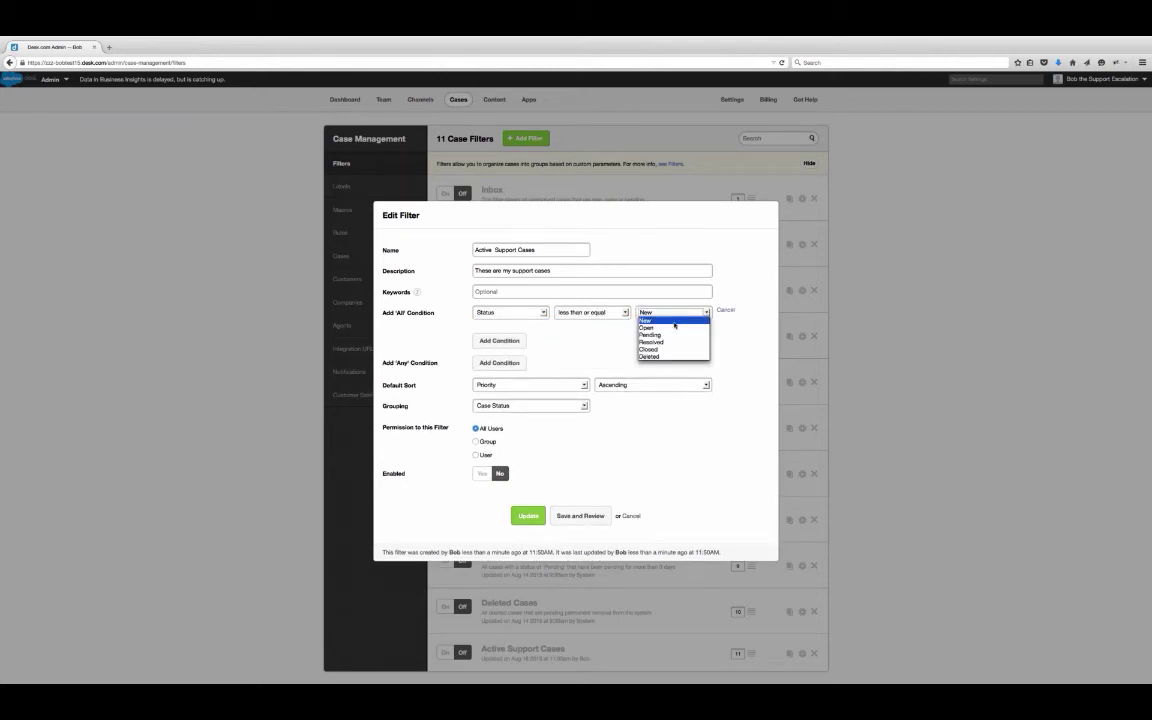
click(650, 334)
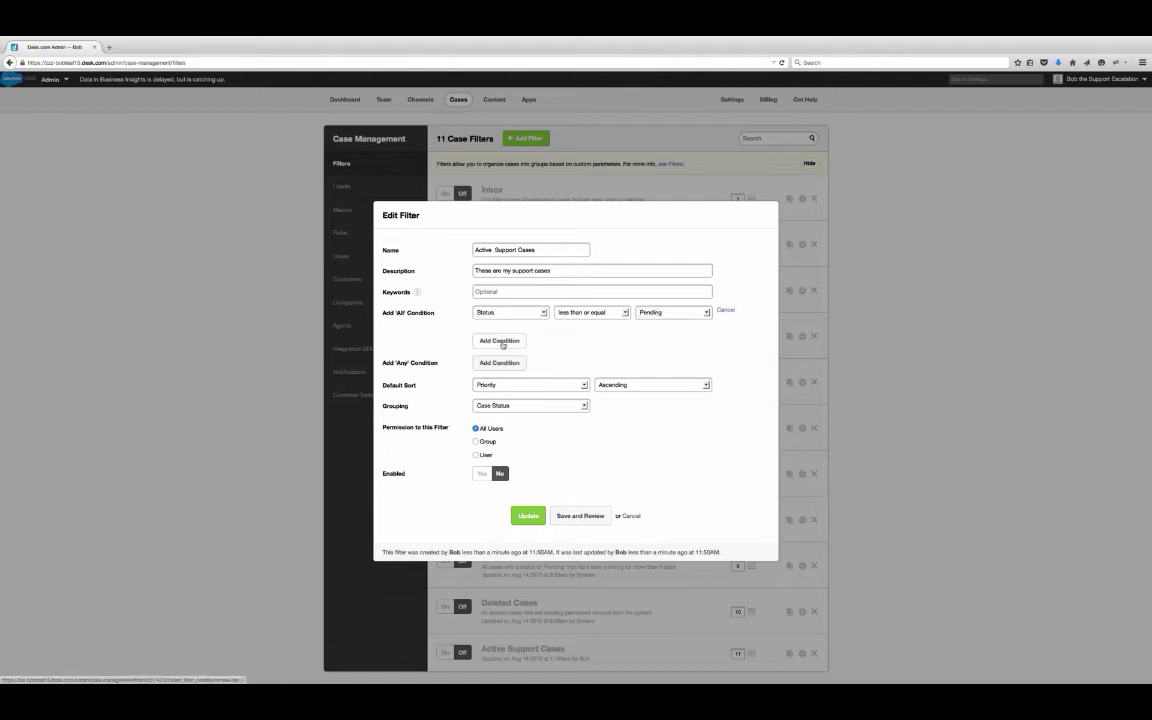
- Add a second must-match condition: Assigned Group is Support
click(499, 340)
click(542, 326)
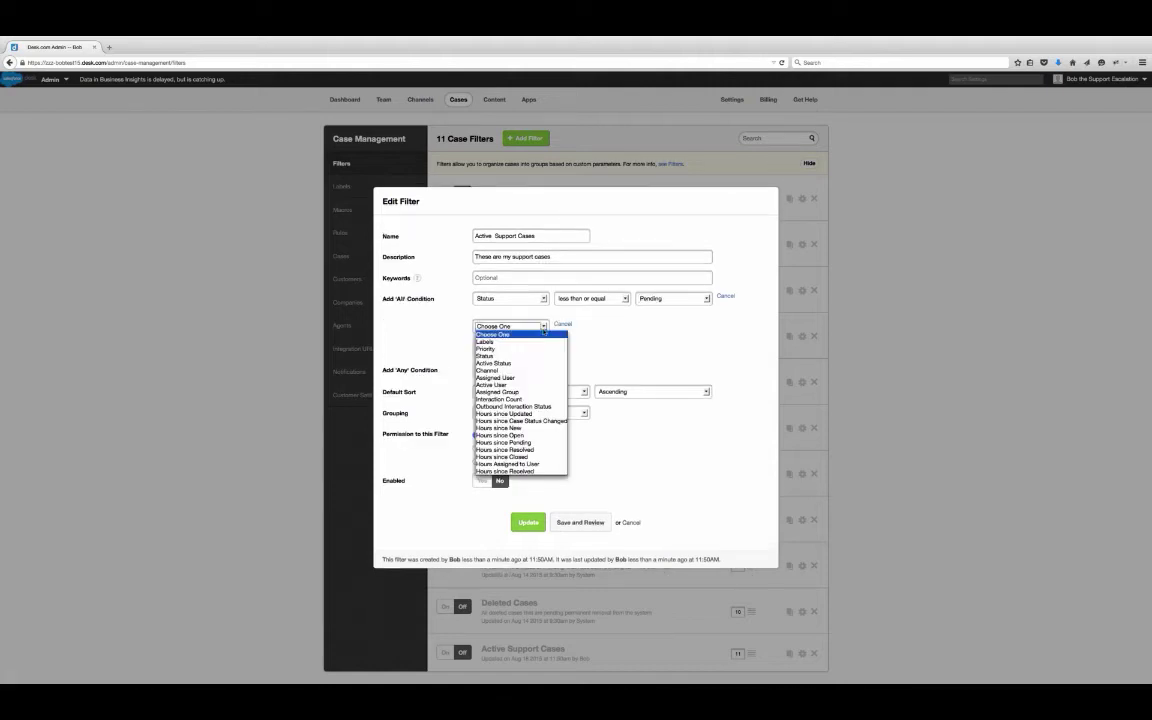
click(528, 391)
click(592, 326)
click(575, 335)
click(688, 328)
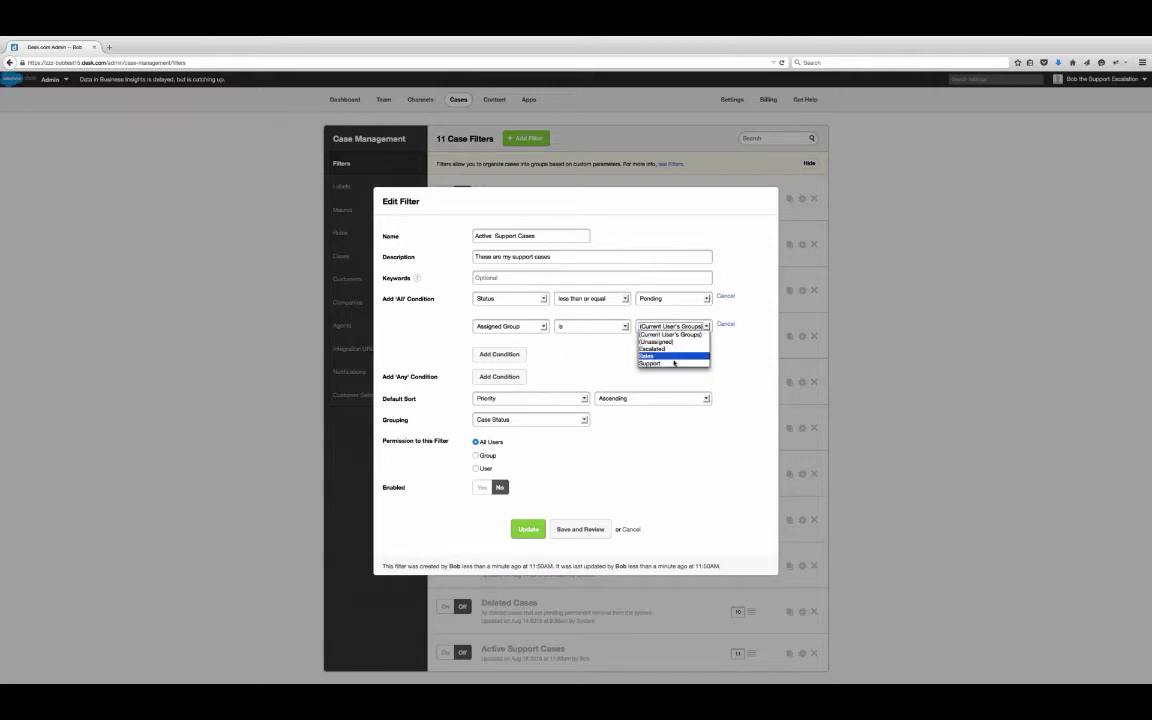
click(660, 363)
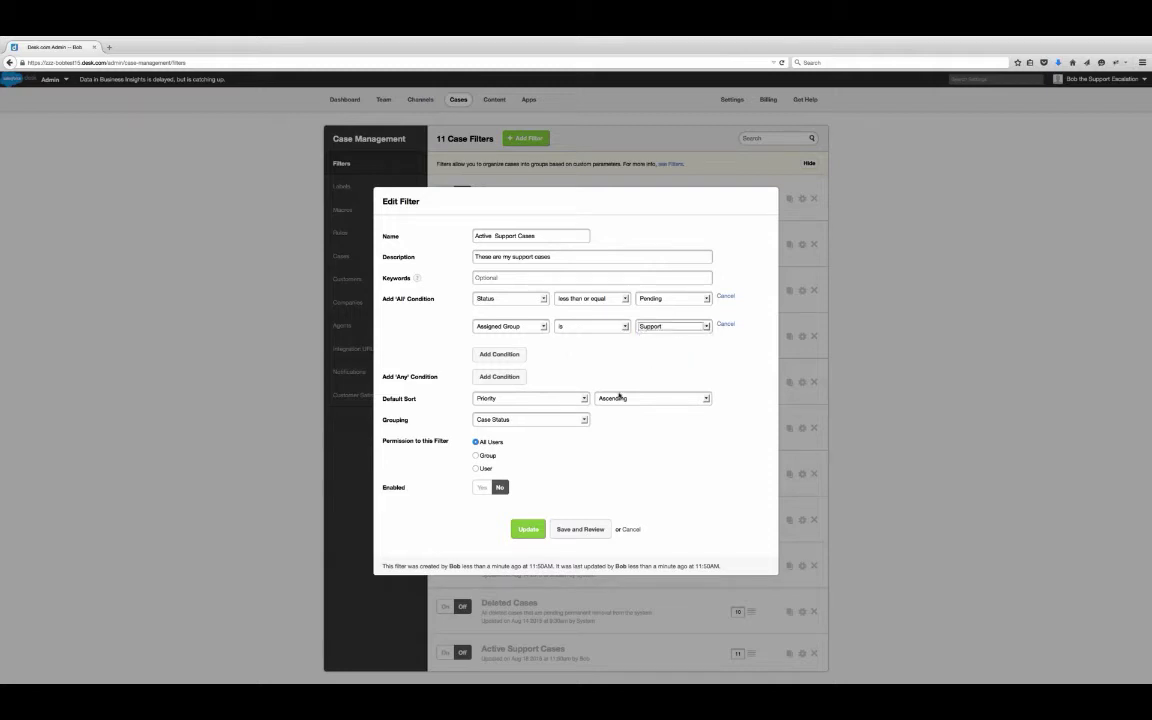
- Restrict filter access to the Support group, enable it, and save the filter
click(476, 455)
click(507, 470)
click(497, 495)
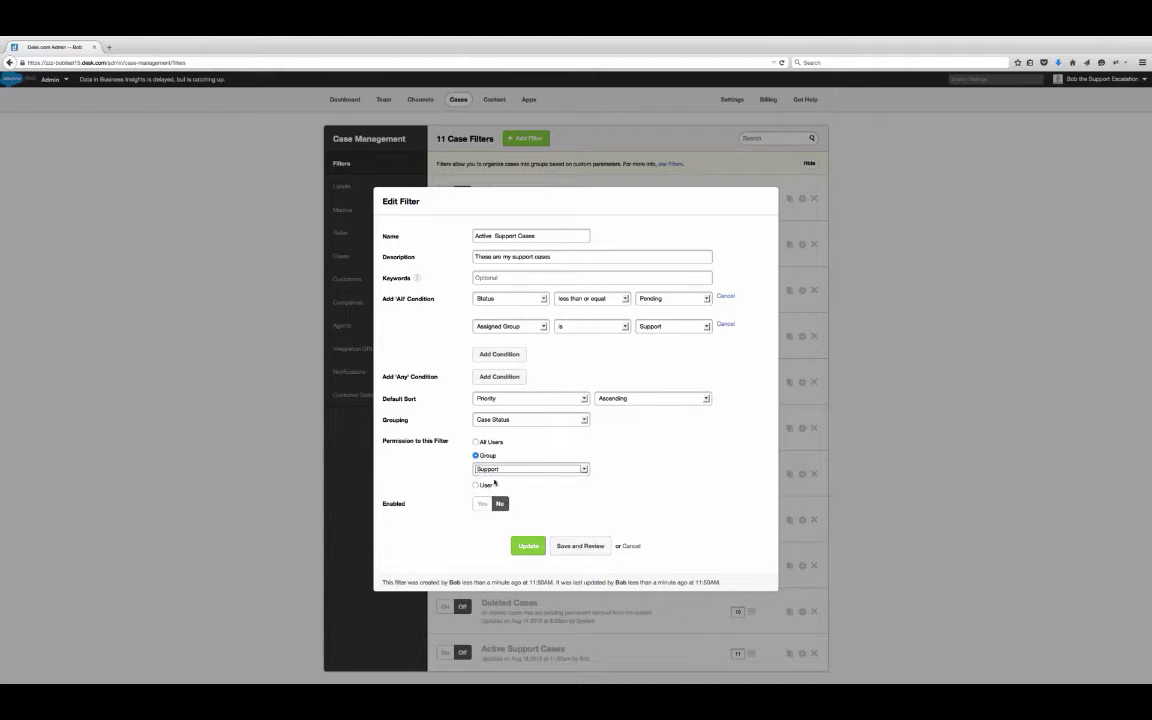
click(480, 507)
click(481, 506)
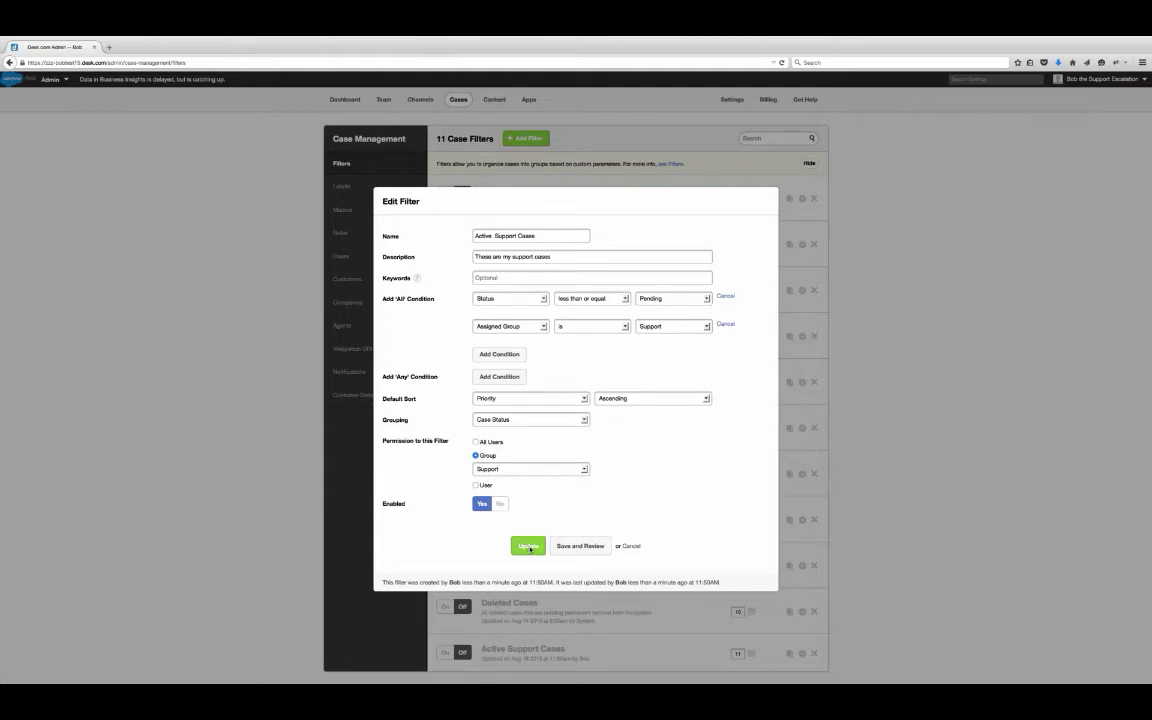
click(529, 548)
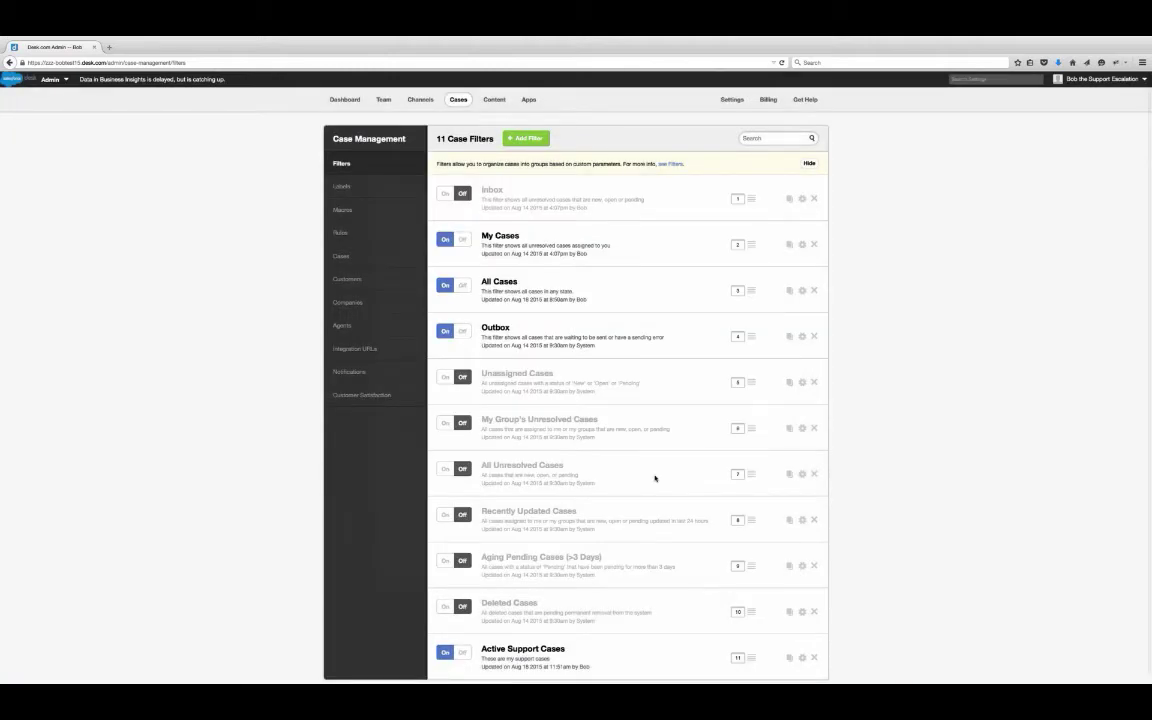
- Add a new 'Active Sales Cases' filter described as 'These are my Sales Cases'
click(534, 140)
text(Ac)
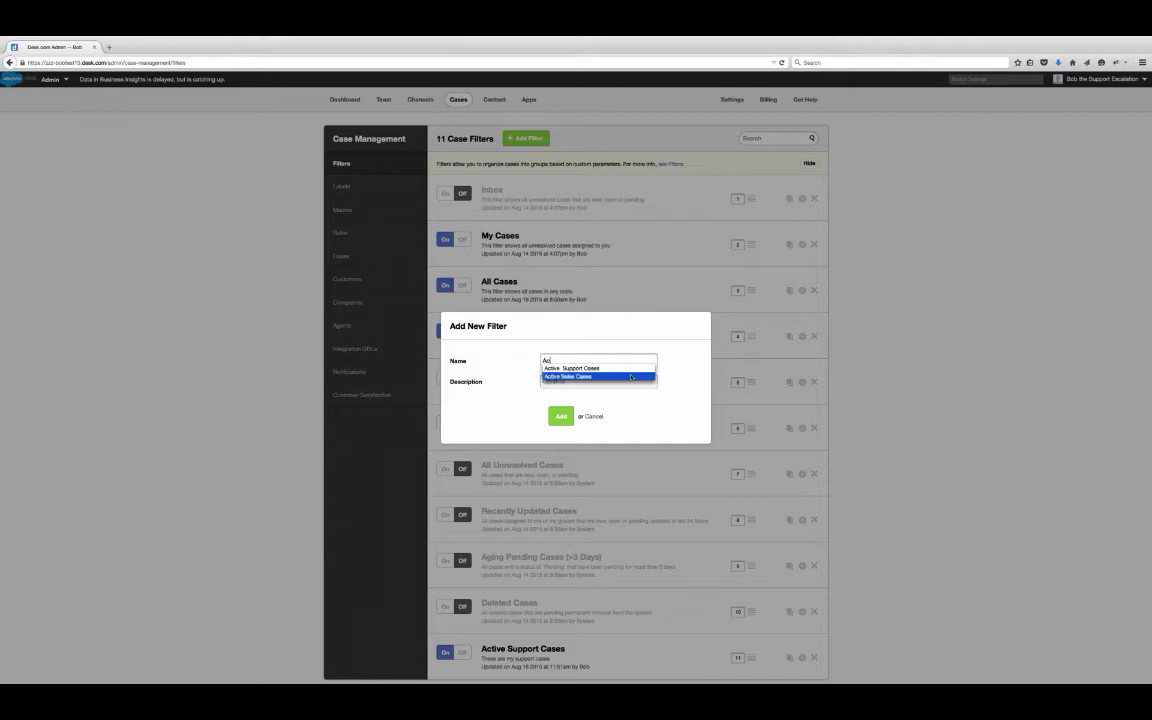
click(631, 377)
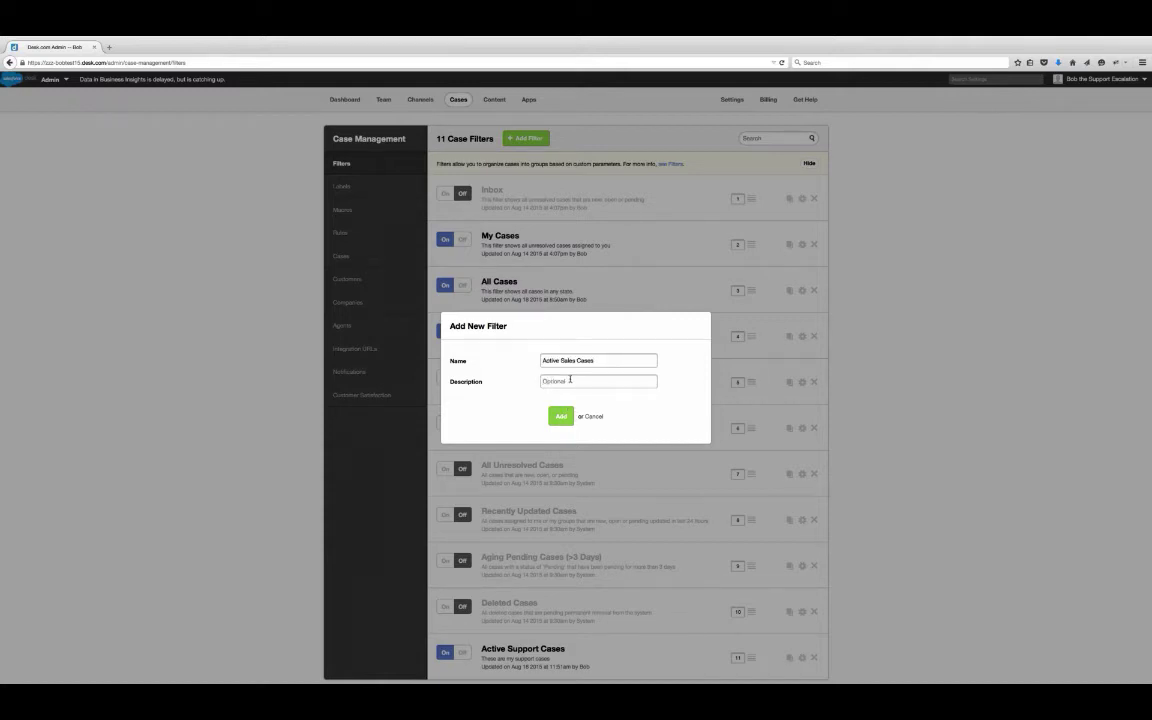
click(570, 380)
text(These are my Sale)
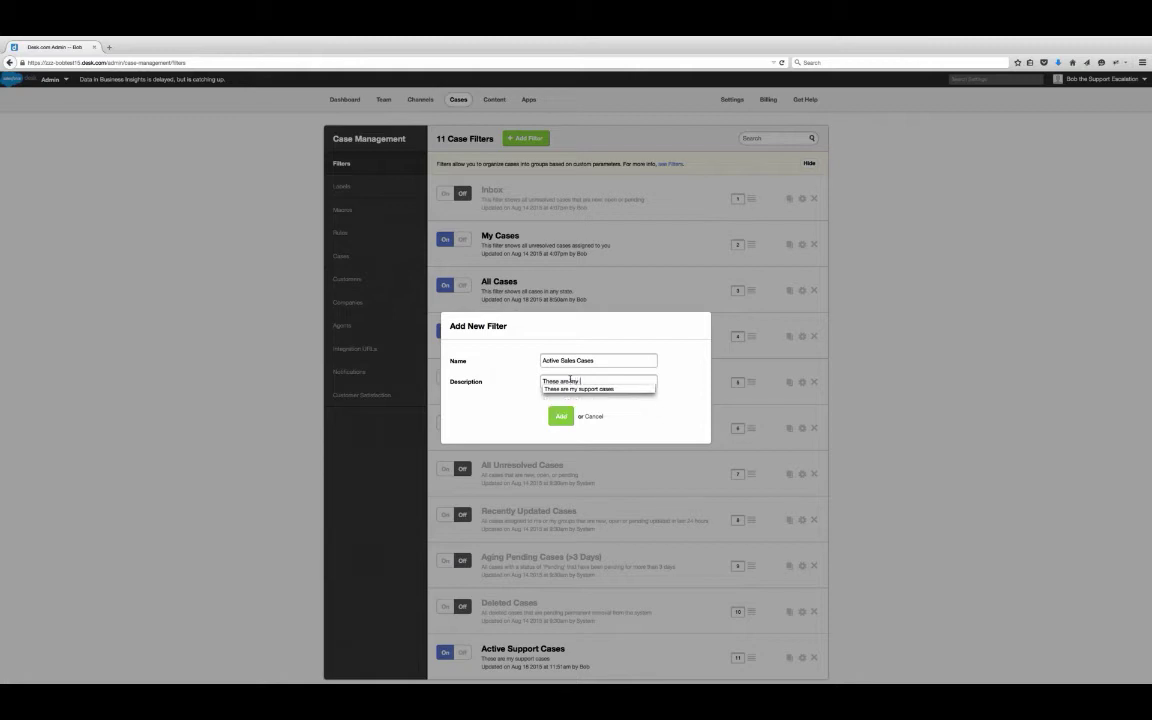
text(s Cases)
click(561, 415)
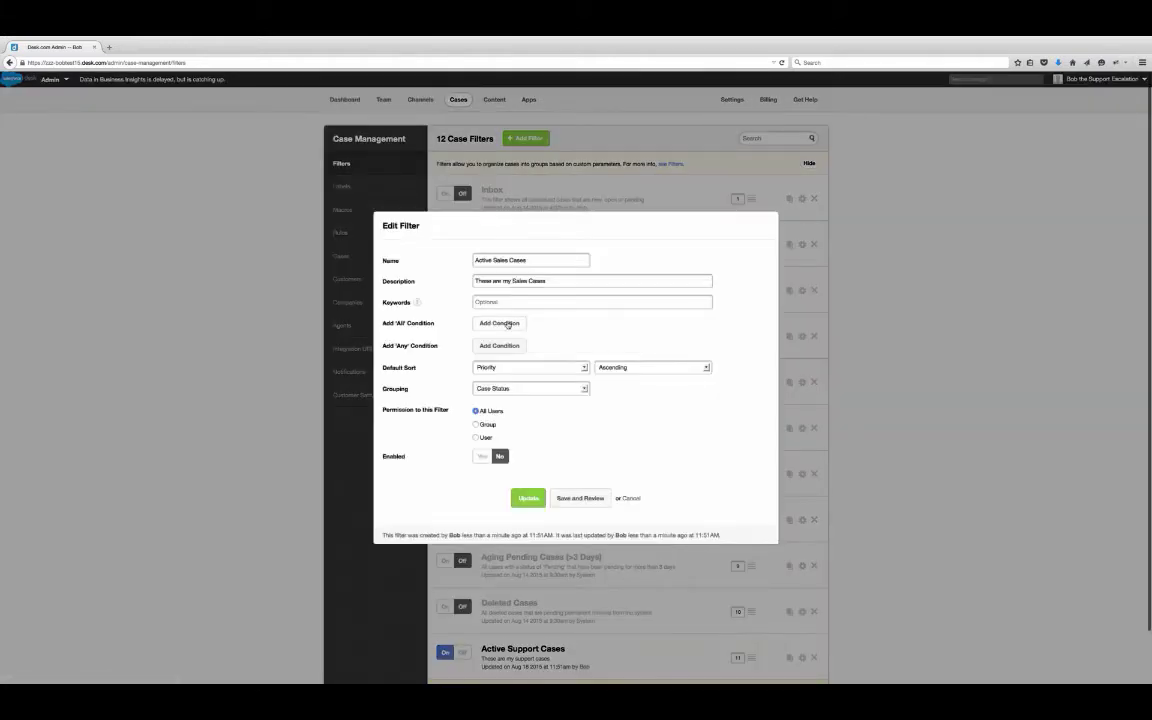
- Add a must-match condition: Status less than or equal to Pending
click(505, 325)
click(543, 313)
click(526, 332)
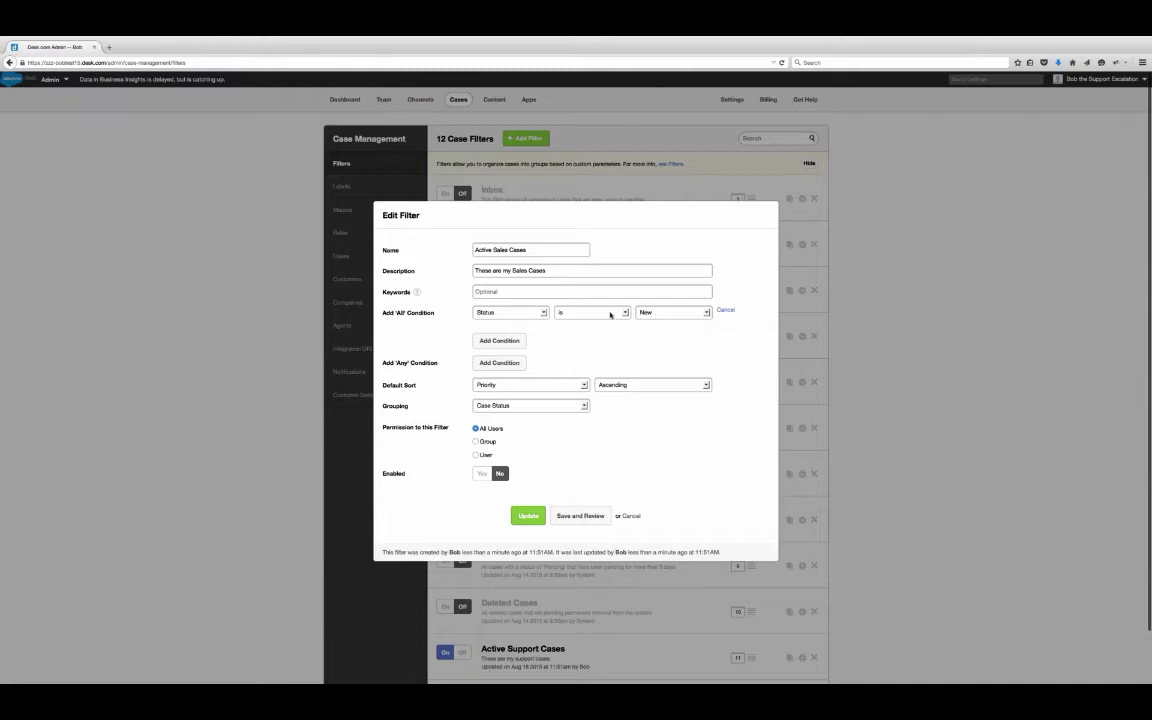
click(610, 312)
click(590, 341)
click(673, 312)
click(665, 331)
- Add a second must-match condition: Assigned Group is Sales
click(512, 341)
click(545, 326)
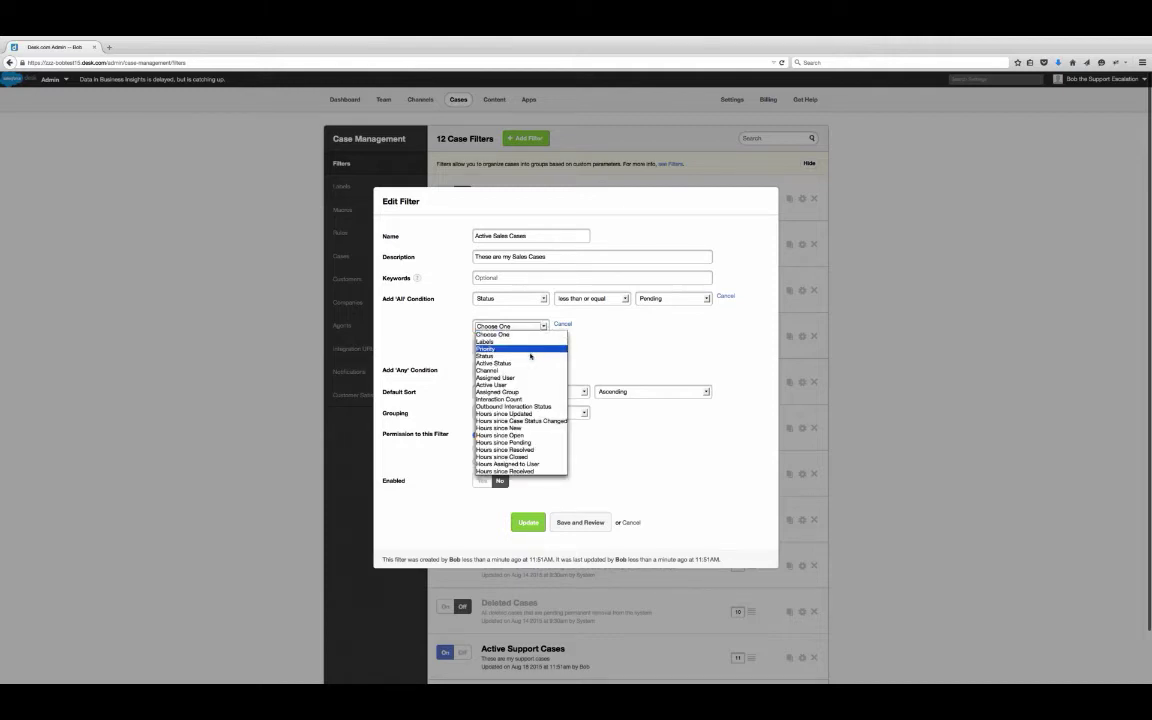
click(520, 392)
click(673, 326)
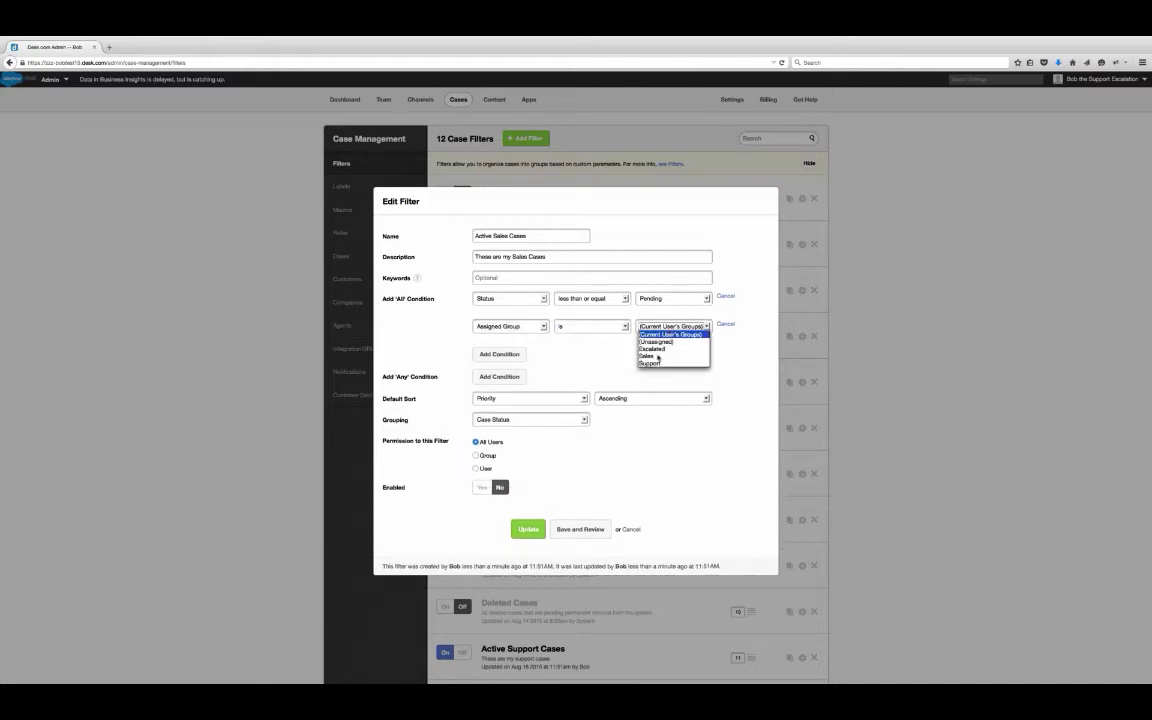
click(670, 331)
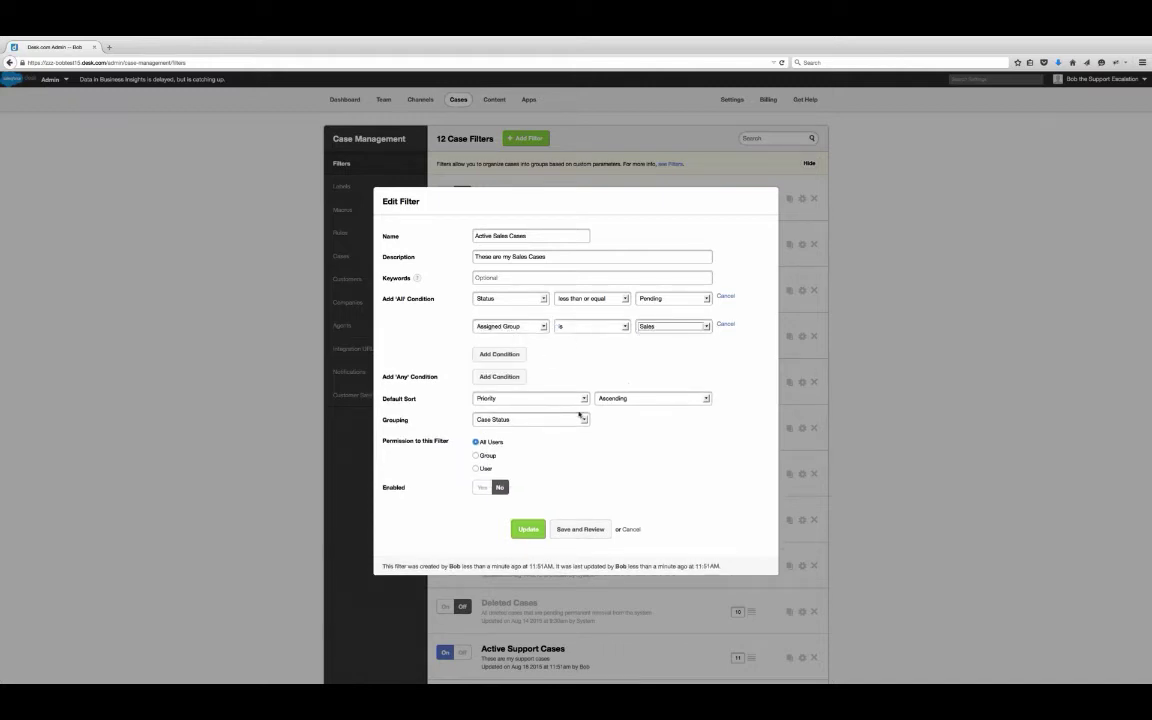
- Restrict filter access to the Sales group, enable it, and save the filter
click(476, 455)
click(505, 469)
click(494, 492)
click(482, 503)
click(526, 547)
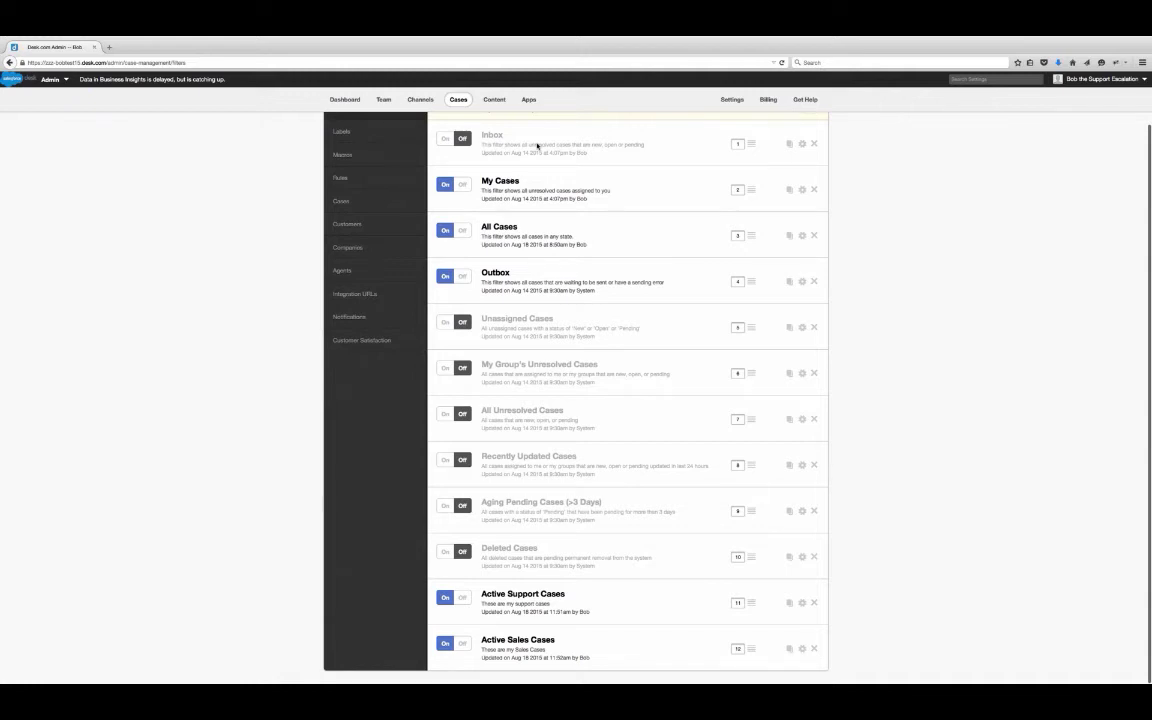
- Add a filter named 'Escalations' with description 'These are my high priority cases'
scroll(578, 357, up, 2)
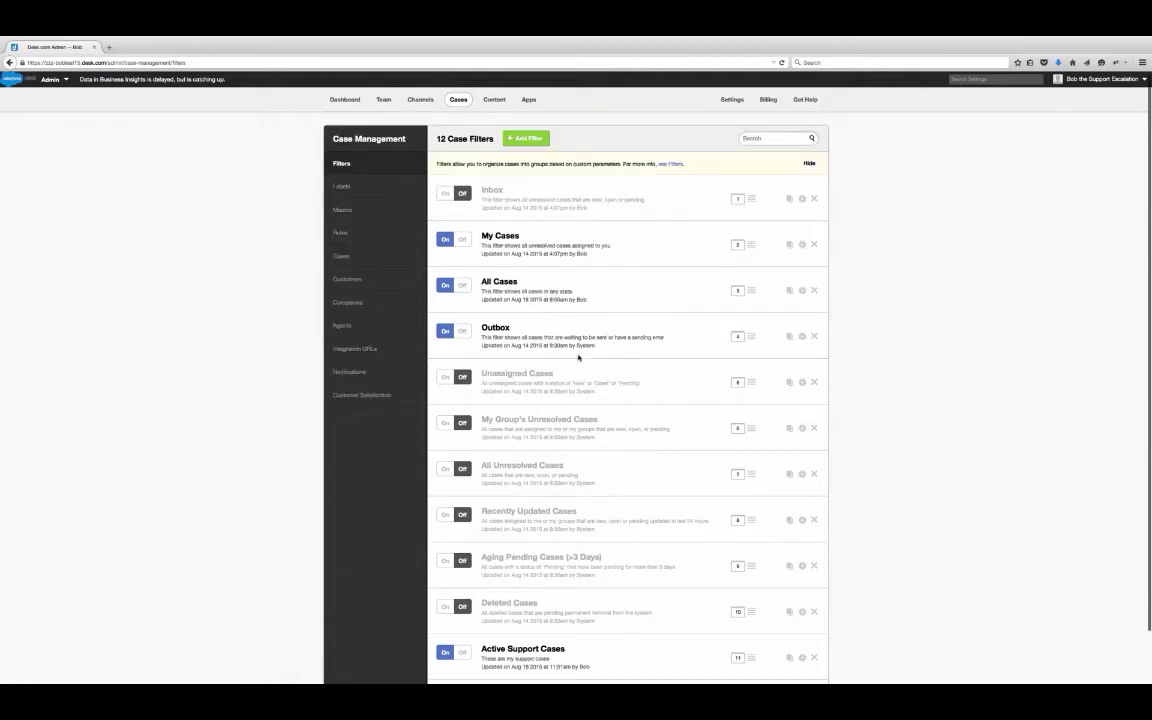
text(Escalations)
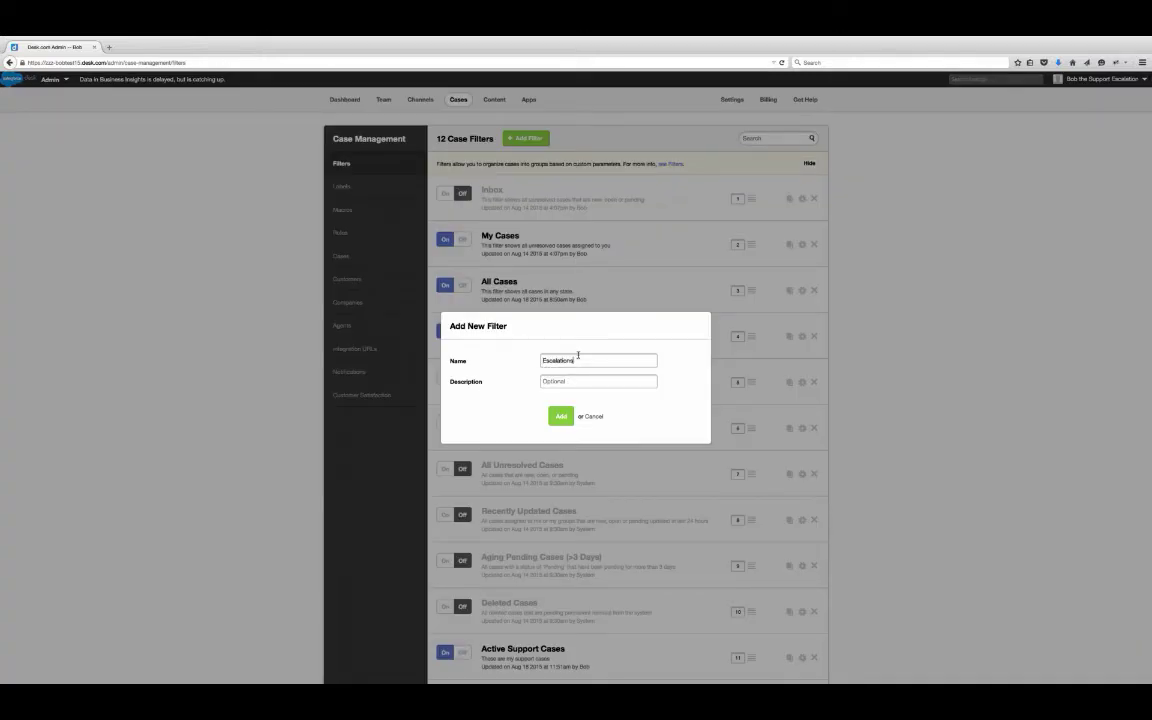
click(571, 382)
text(These are my high priority cases)
click(561, 416)
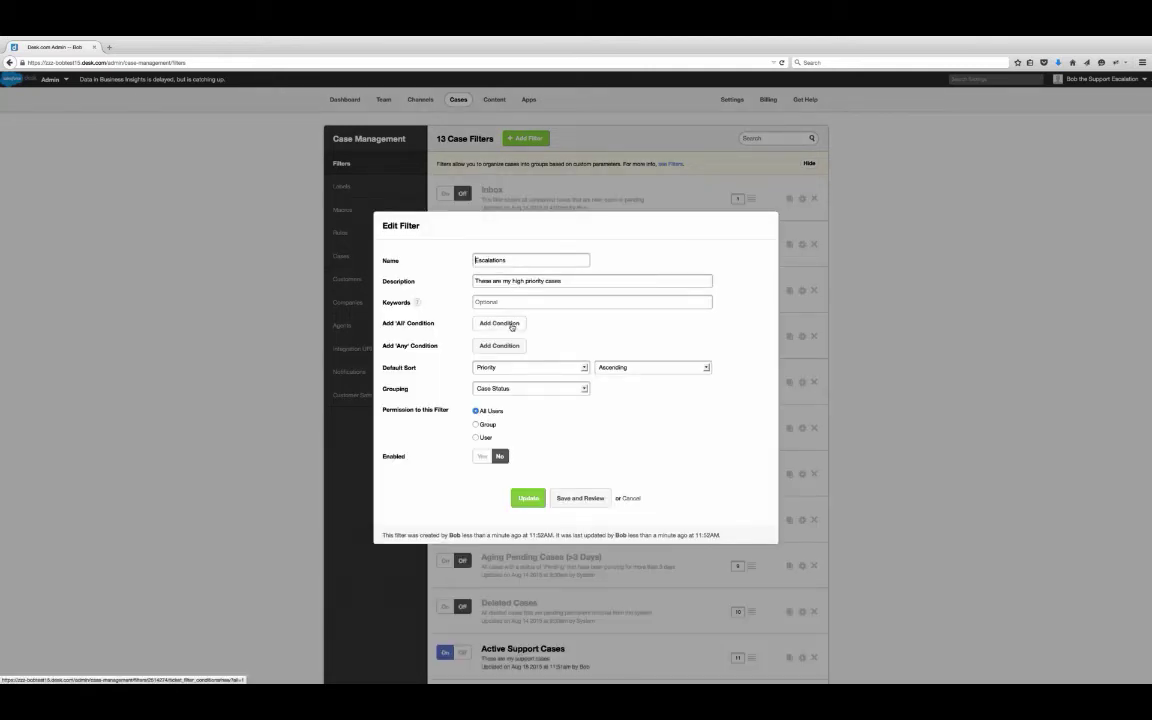
- Add a must-match condition: Status less than or equal to Pending
click(512, 325)
click(510, 312)
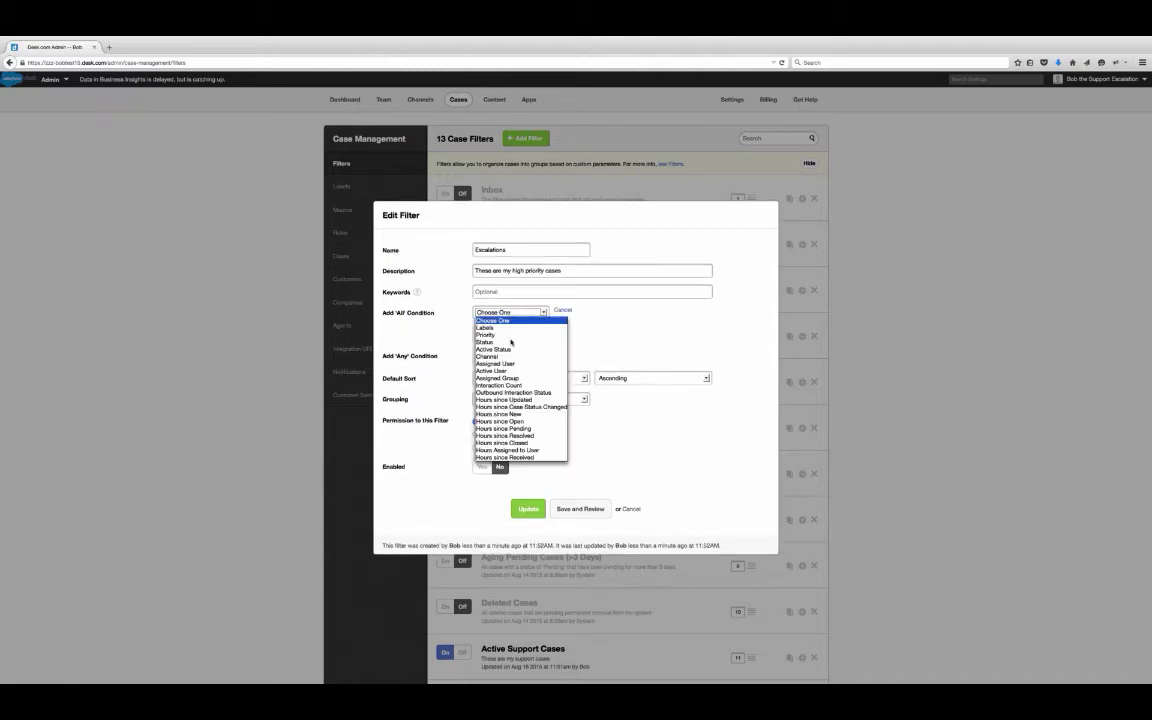
click(495, 337)
click(655, 313)
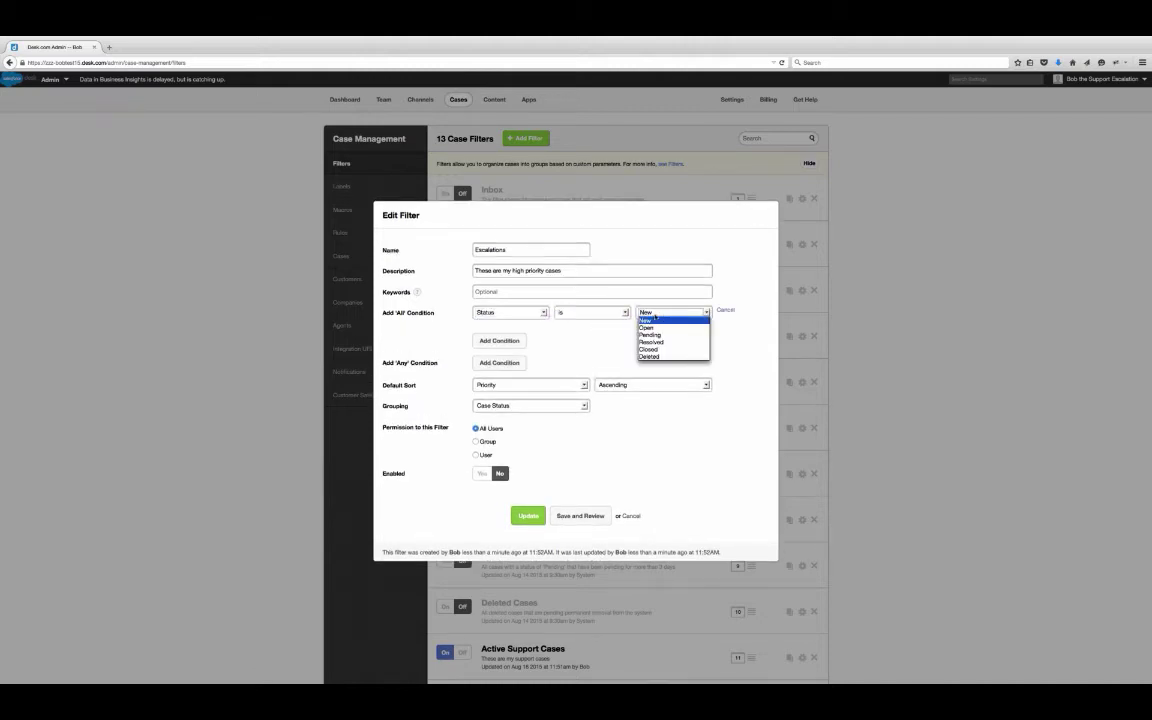
click(605, 311)
click(600, 312)
click(600, 342)
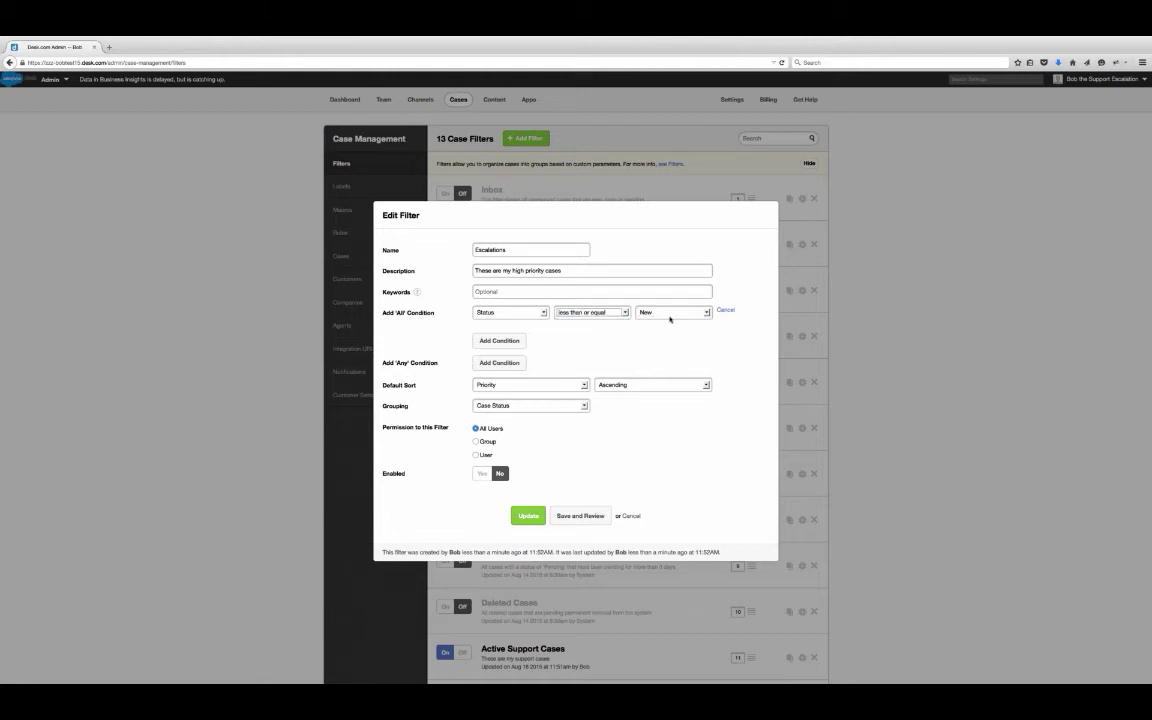
click(655, 312)
click(652, 335)
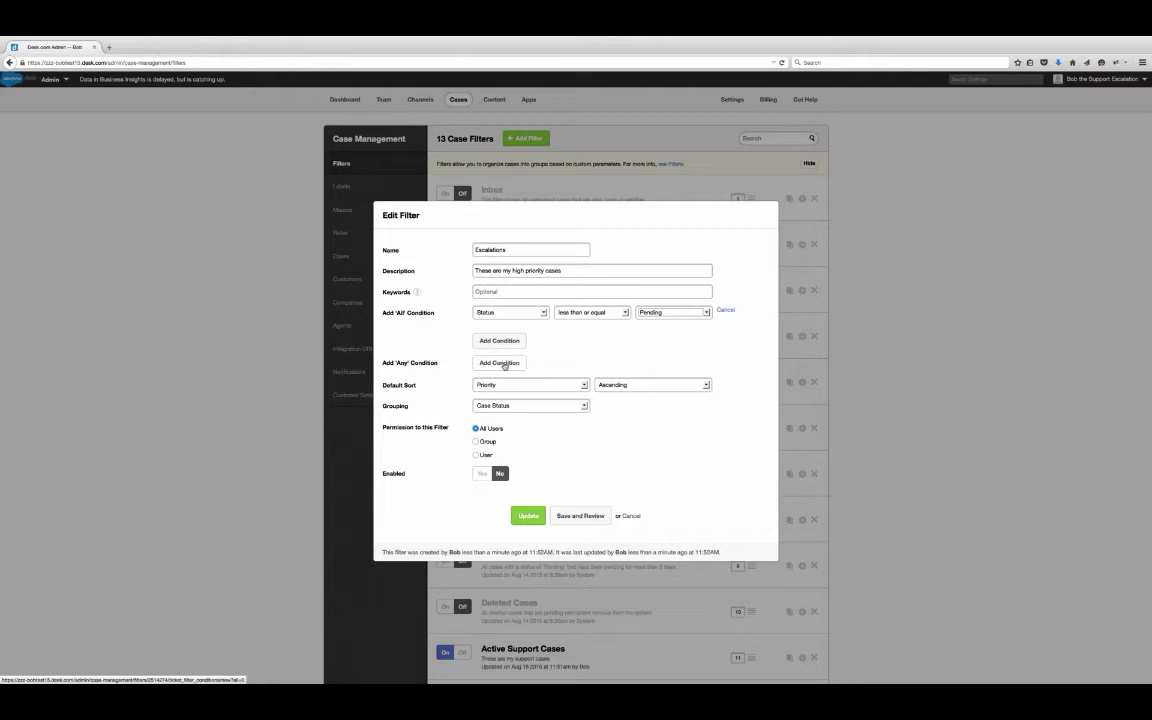
- Add any-match conditions: Labels contains Escalation, or Assigned Group is Escalated
click(504, 364)
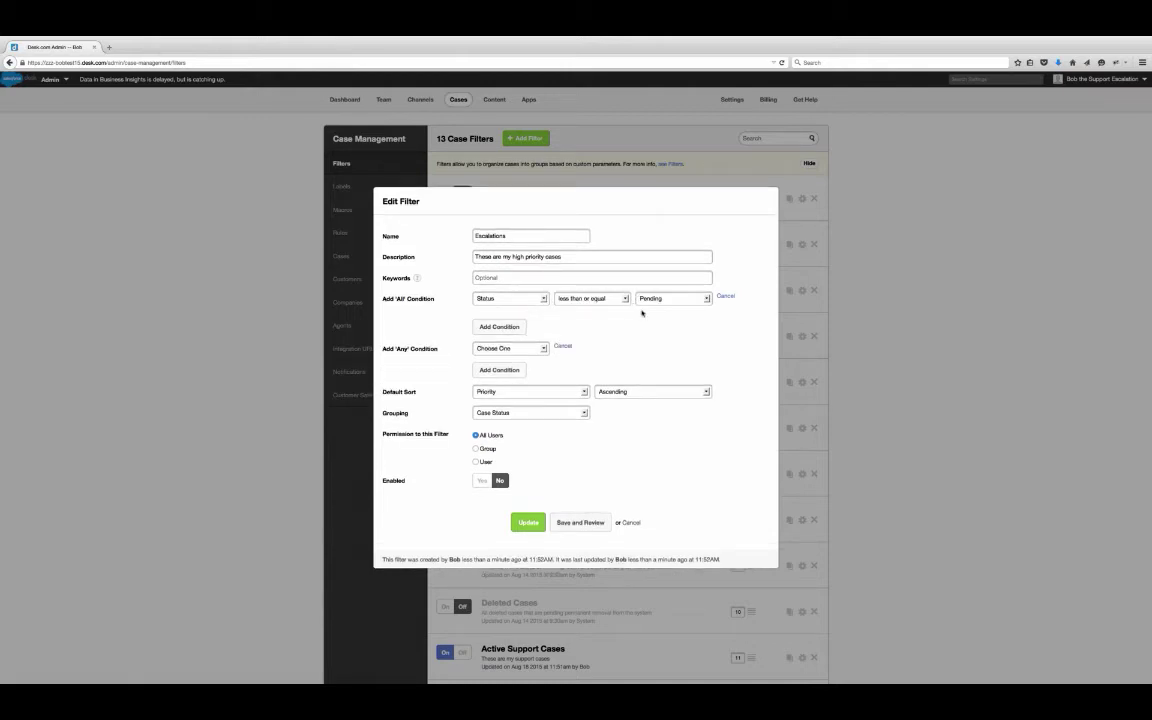
click(530, 348)
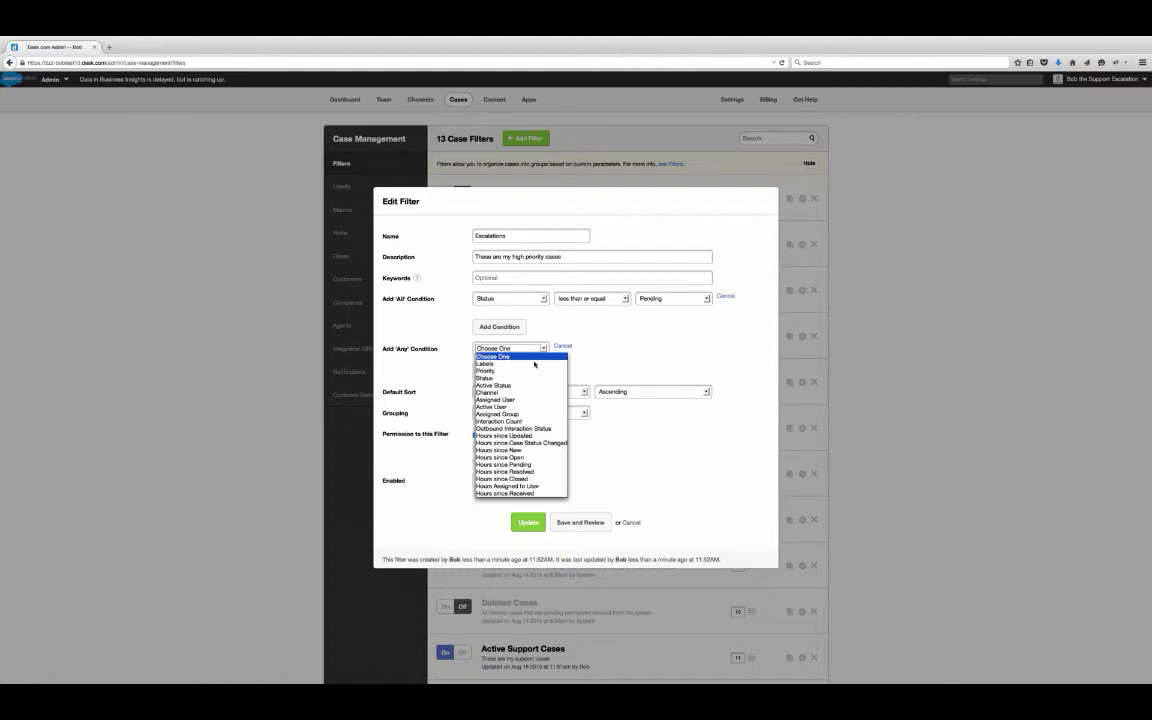
click(534, 363)
click(661, 349)
text(es)
click(652, 363)
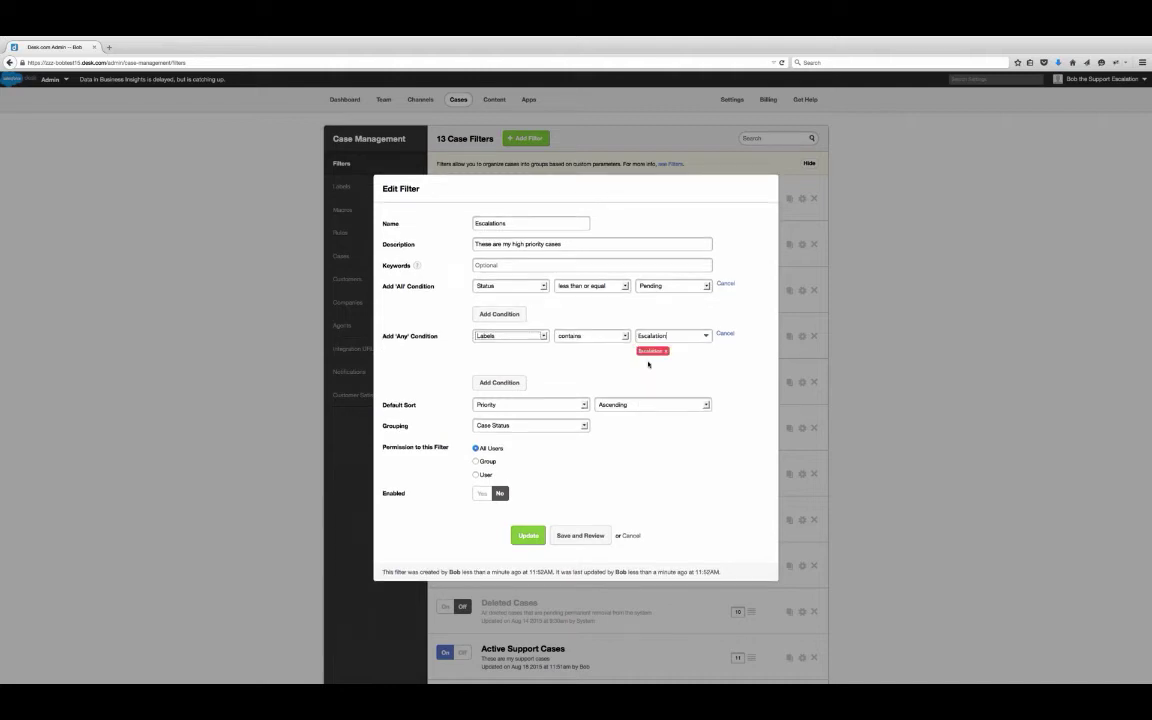
click(510, 384)
click(510, 372)
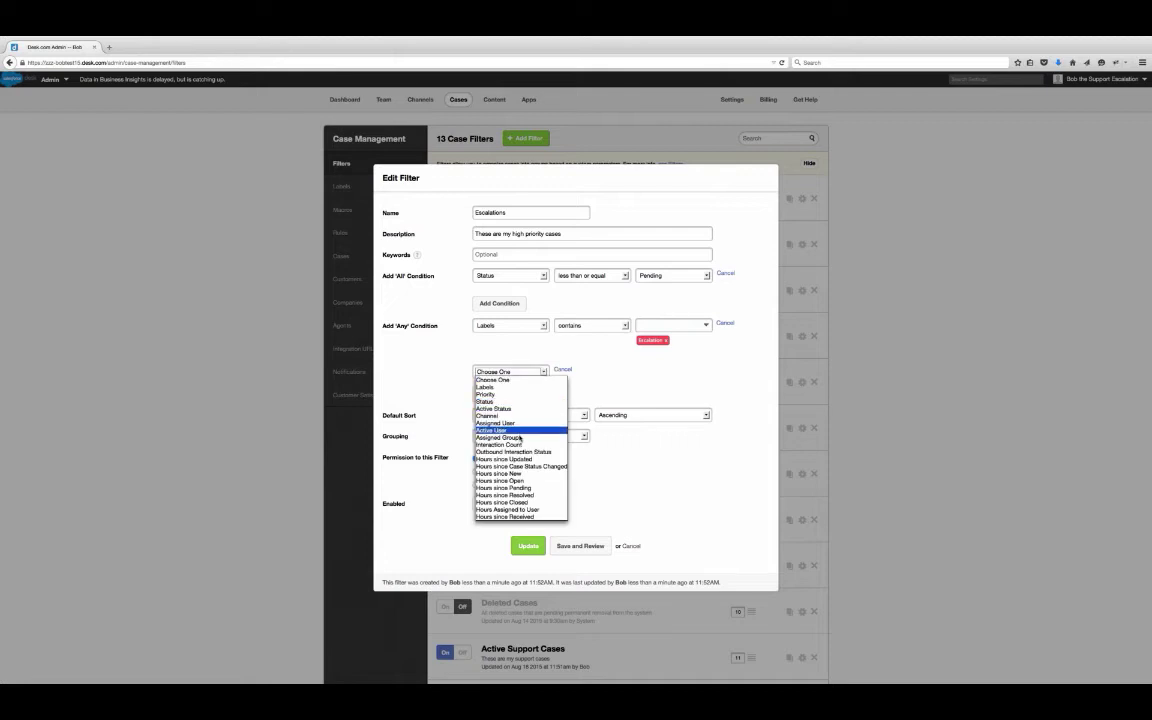
click(521, 437)
click(666, 373)
click(648, 398)
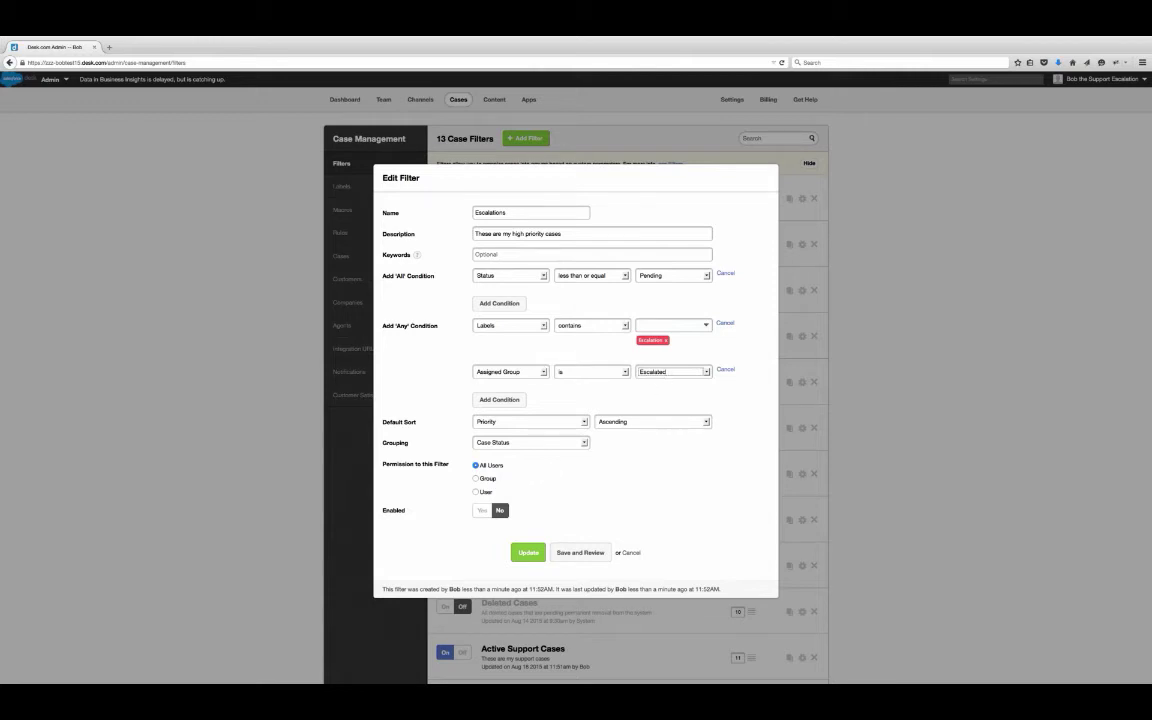
- Restrict filter access to the Escalated group, enable it, and save the filter
click(487, 478)
click(530, 492)
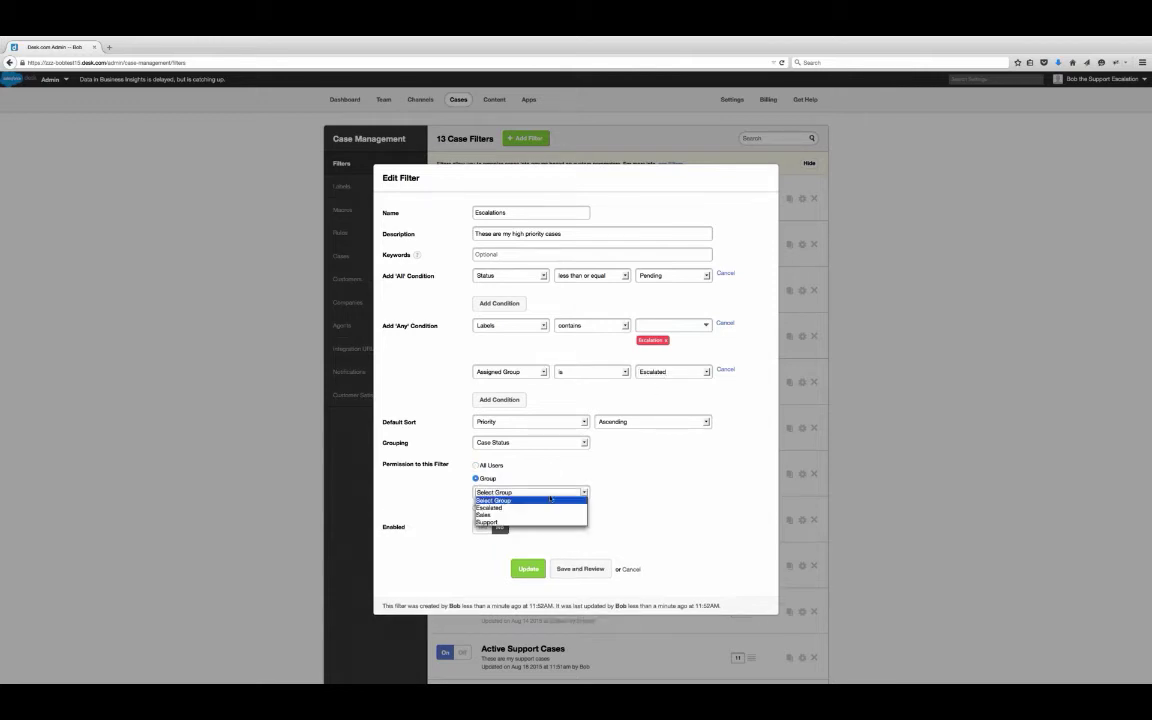
click(535, 507)
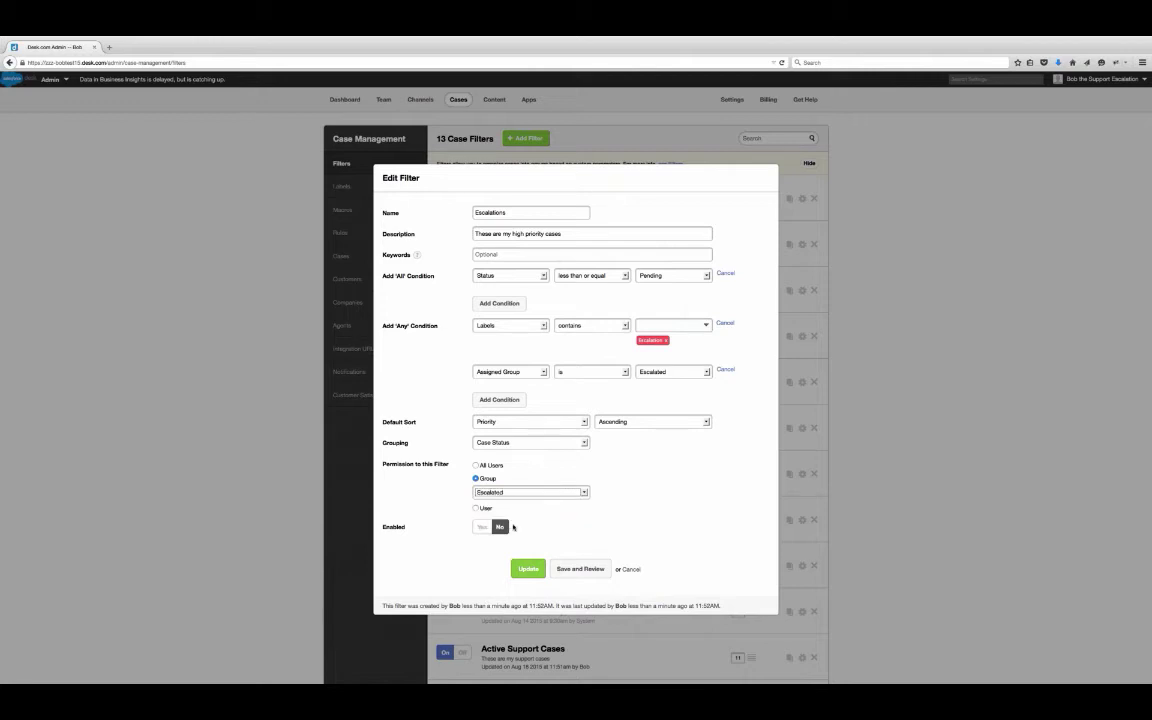
click(482, 526)
click(527, 569)
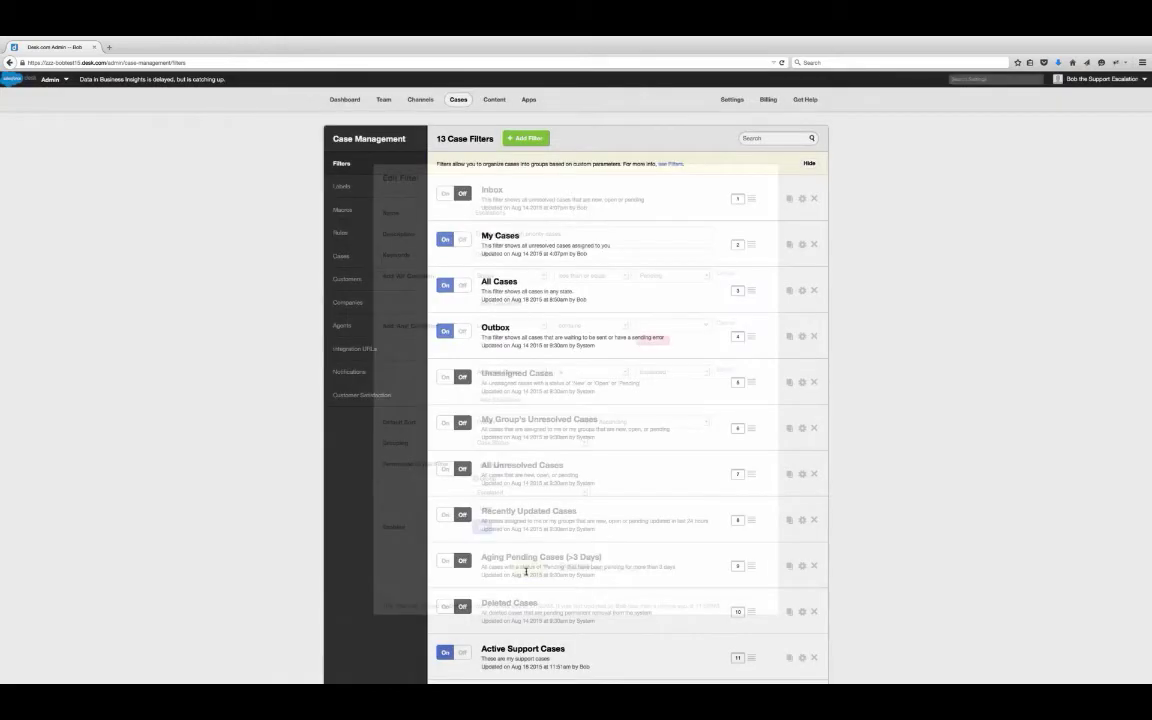
- Set the Active Support Cases filter's position to 1
scroll(527, 573, down, 2)
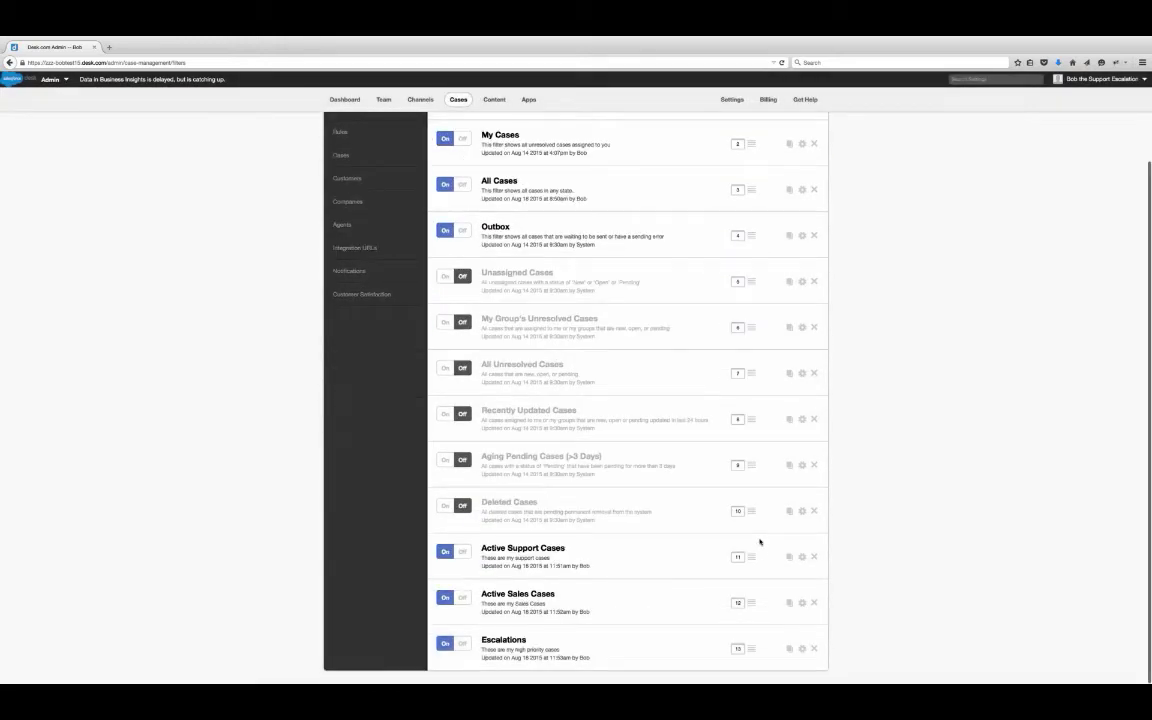
scroll(748, 556, up, 1)
scroll(751, 557, down, 1)
click(738, 556)
text(1)
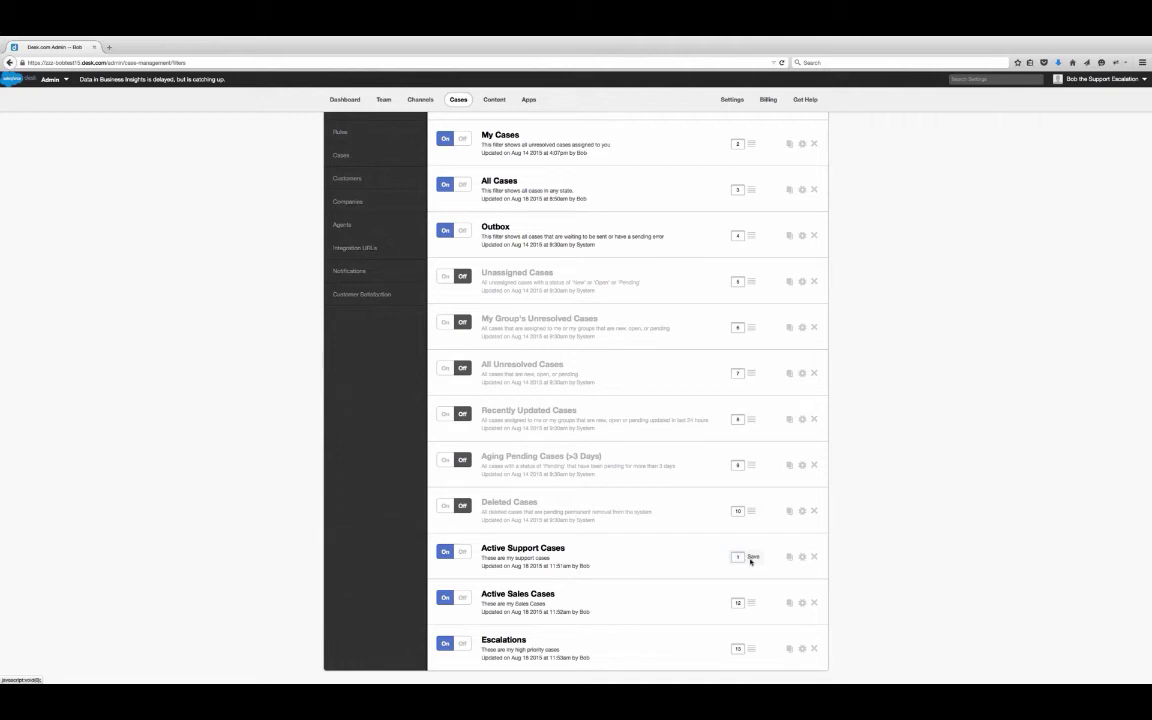
click(752, 558)
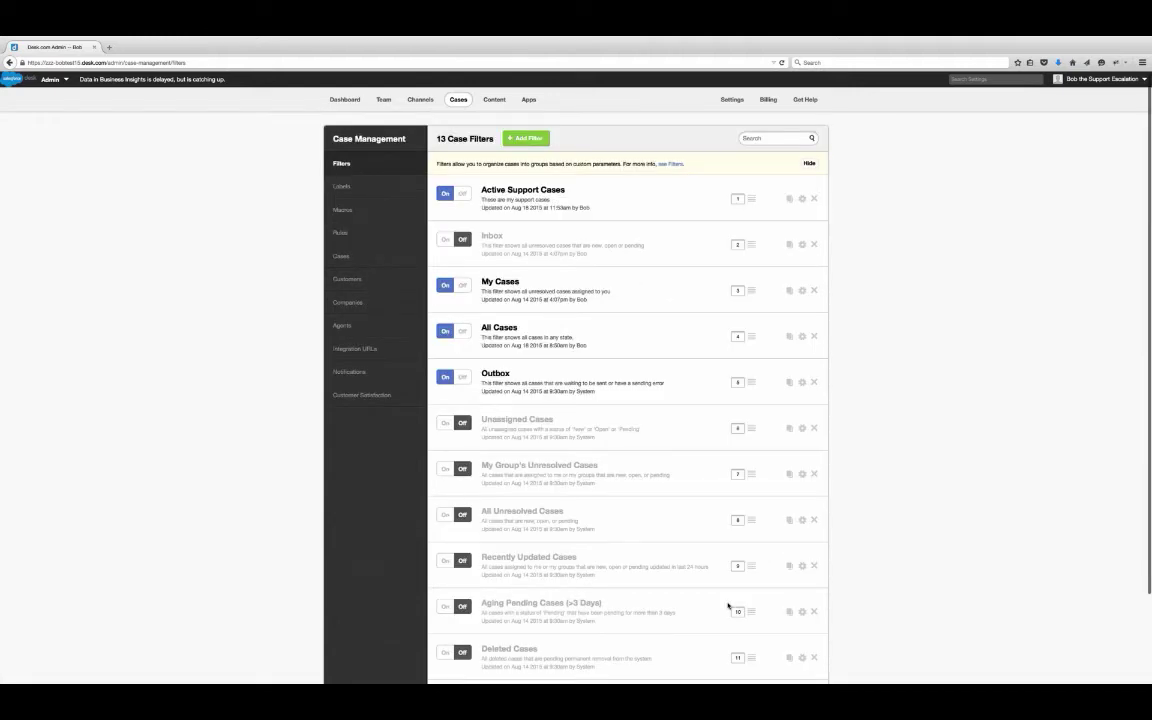
- Drag Active Sales Cases and Escalations up to positions 2 and 3
scroll(728, 605, down, 2)
drag(728, 600, 735, 187)
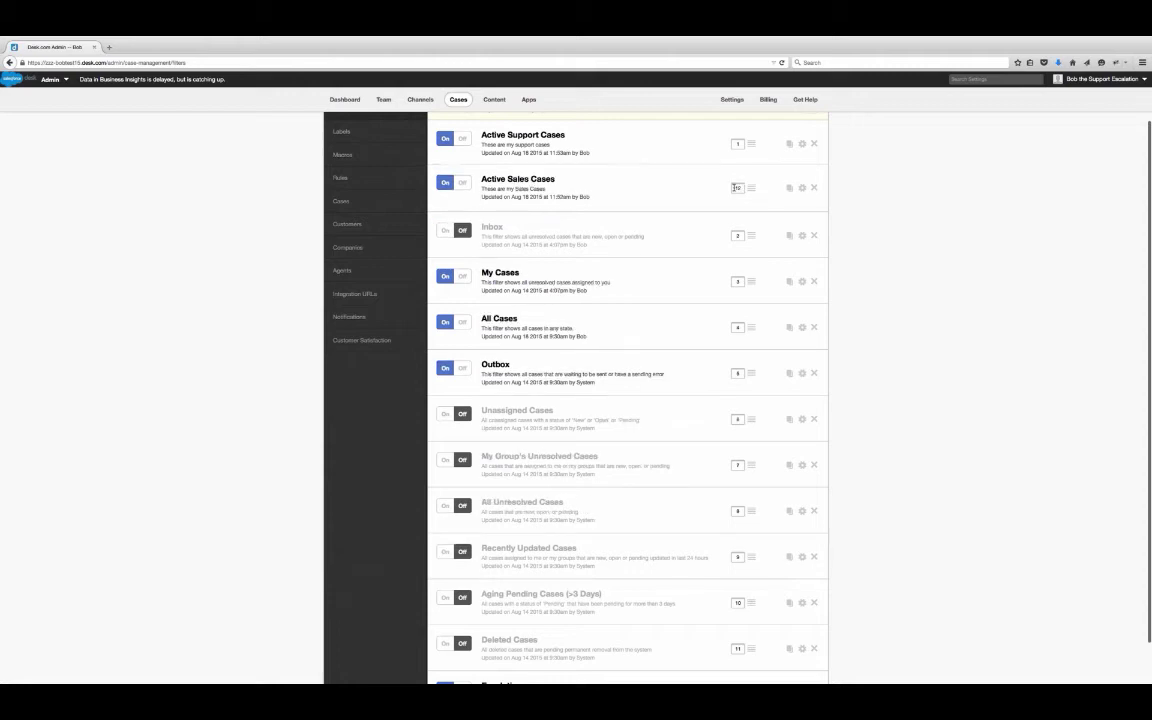
scroll(735, 555, down, 1)
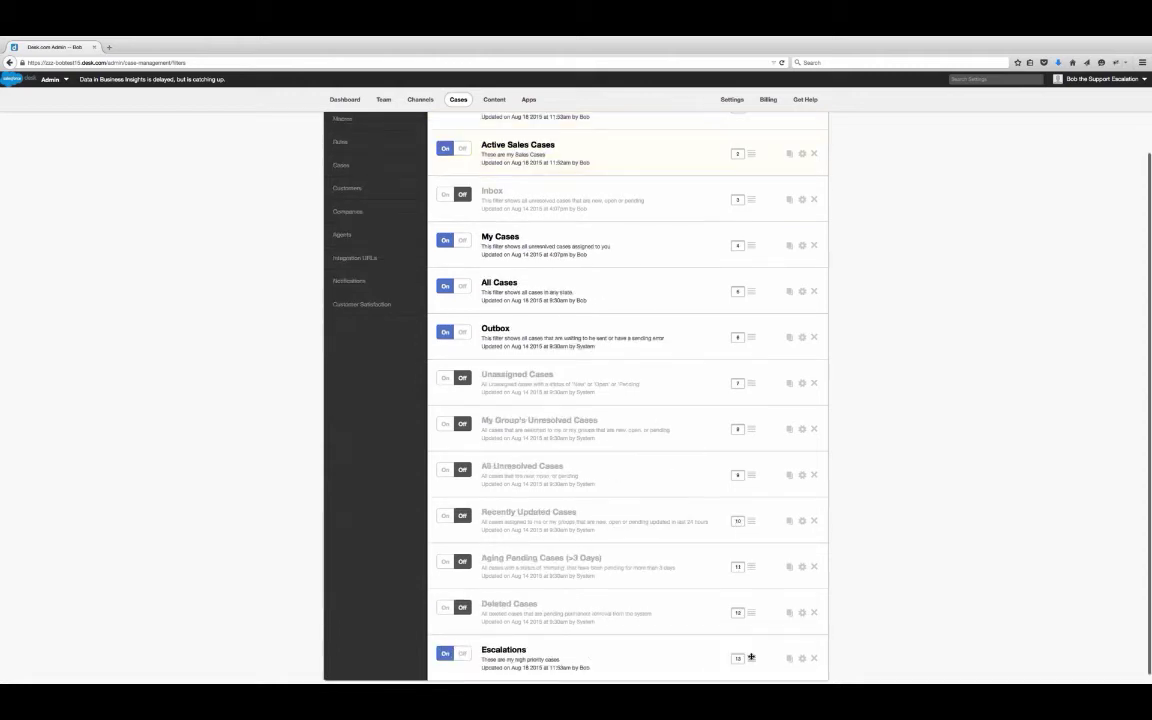
drag(751, 657, 757, 215)
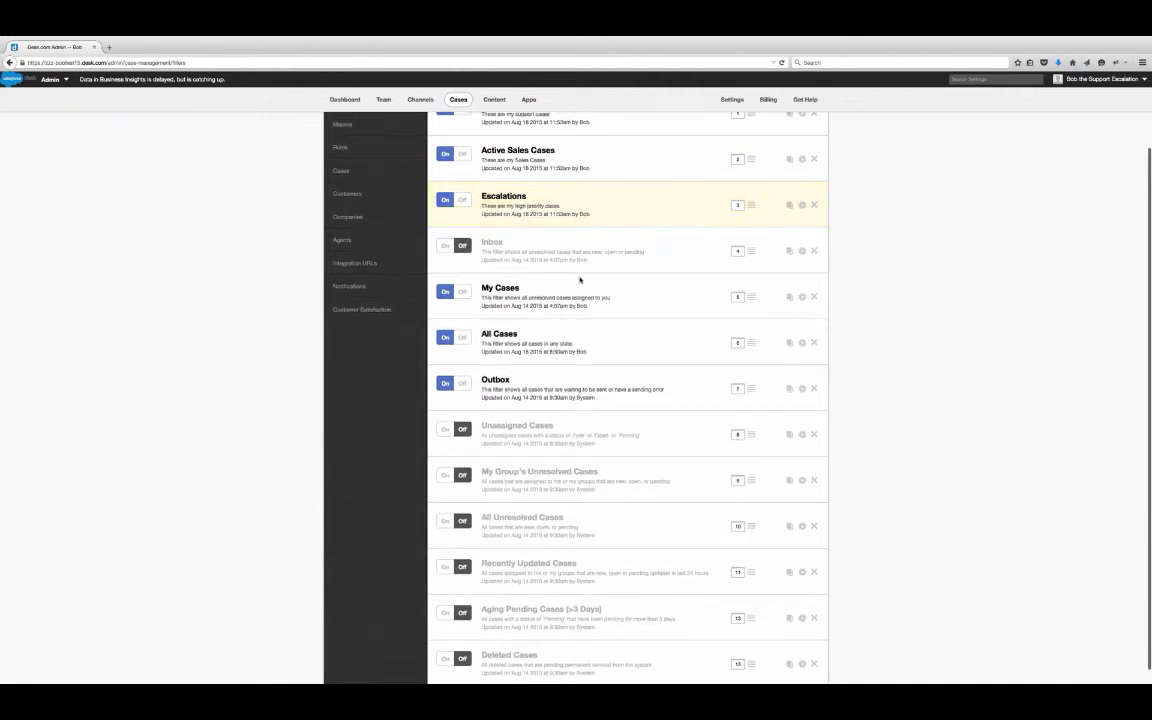
scroll(500, 373, up, 2)
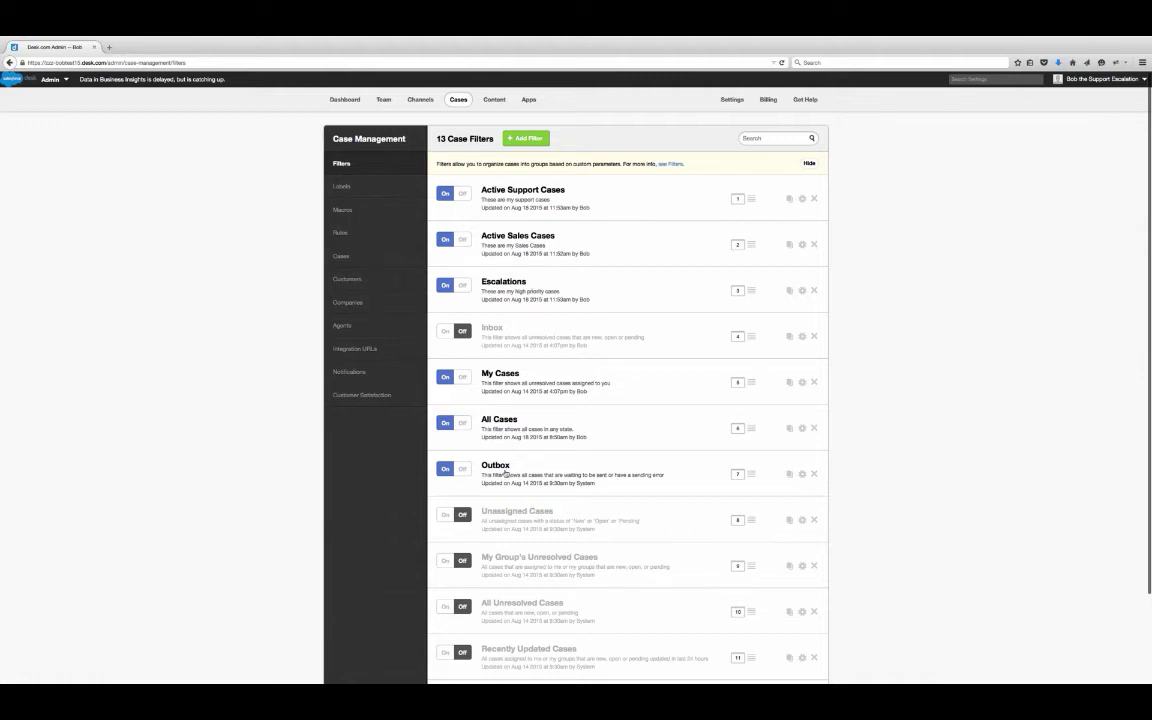
scroll(710, 440, down, 2)
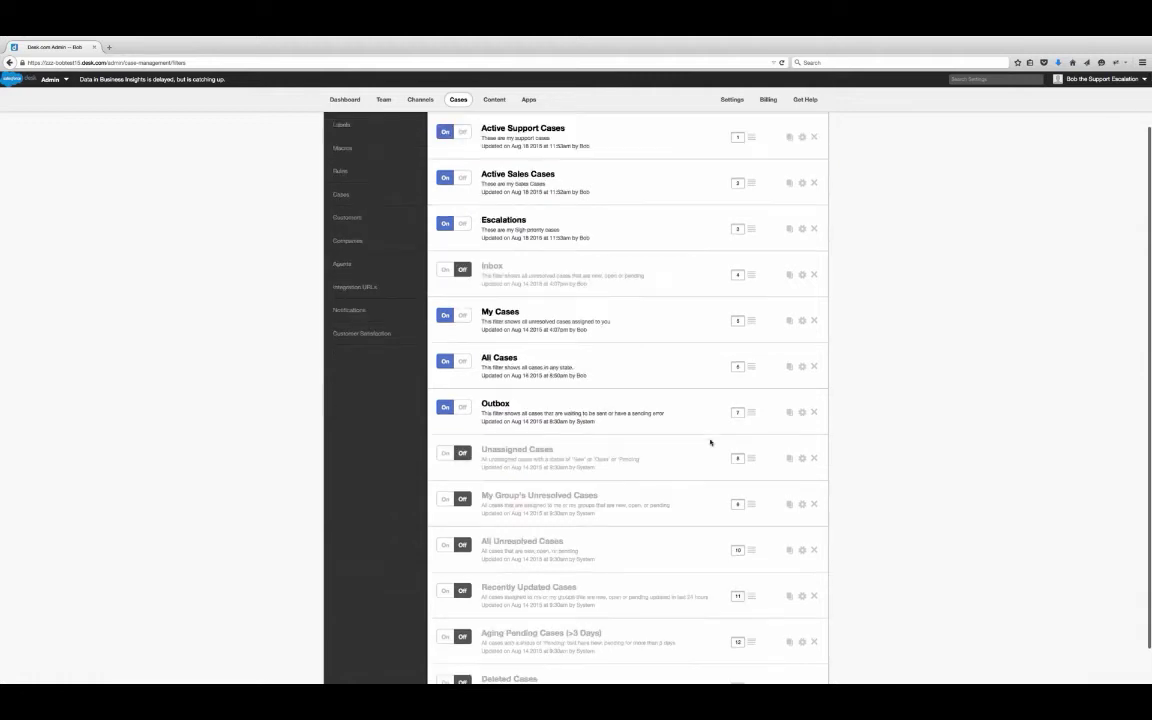
scroll(710, 440, up, 2)
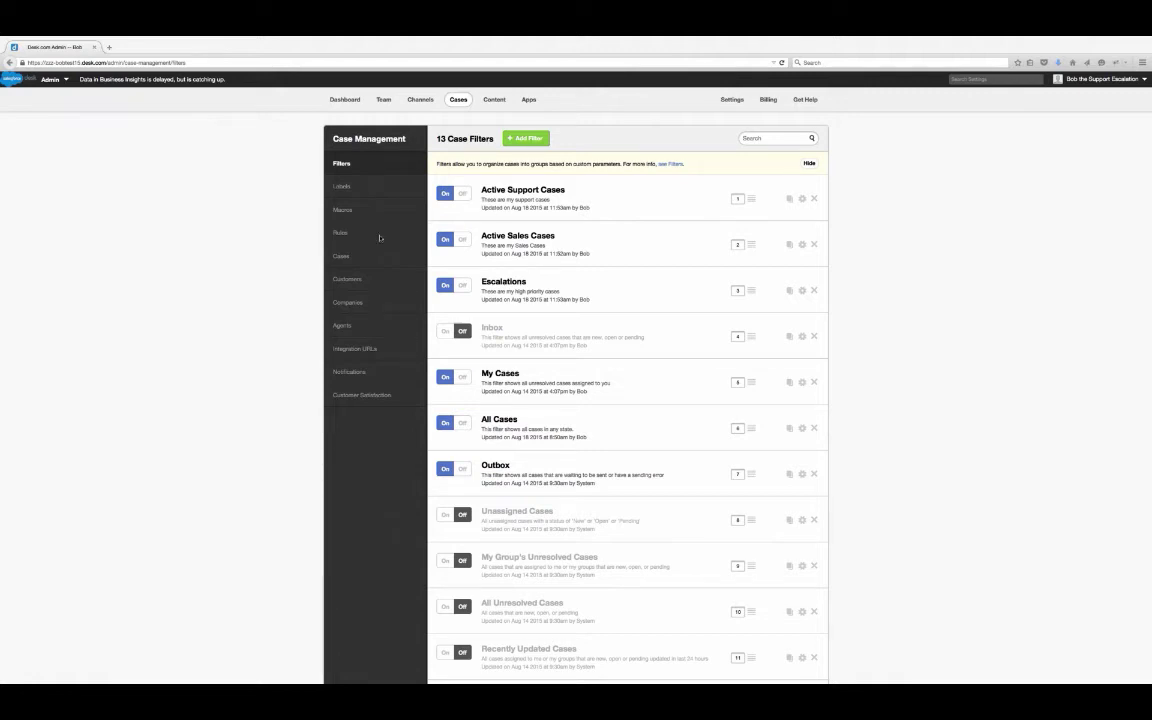
click(341, 233)
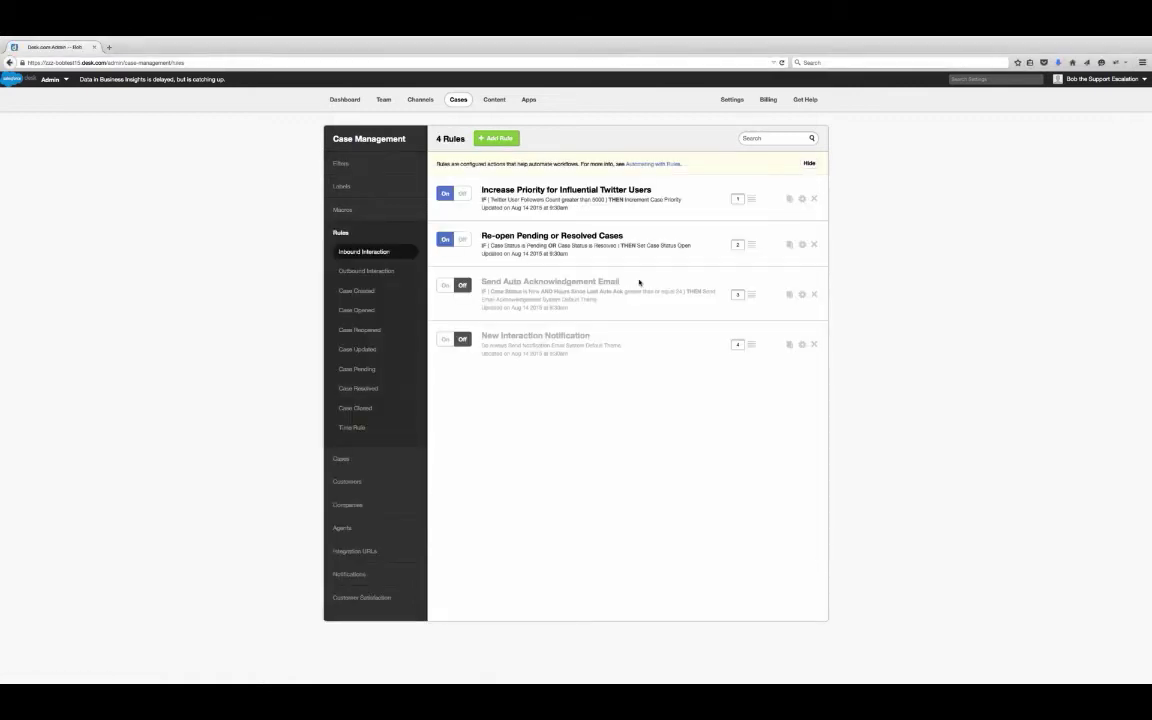
click(381, 272)
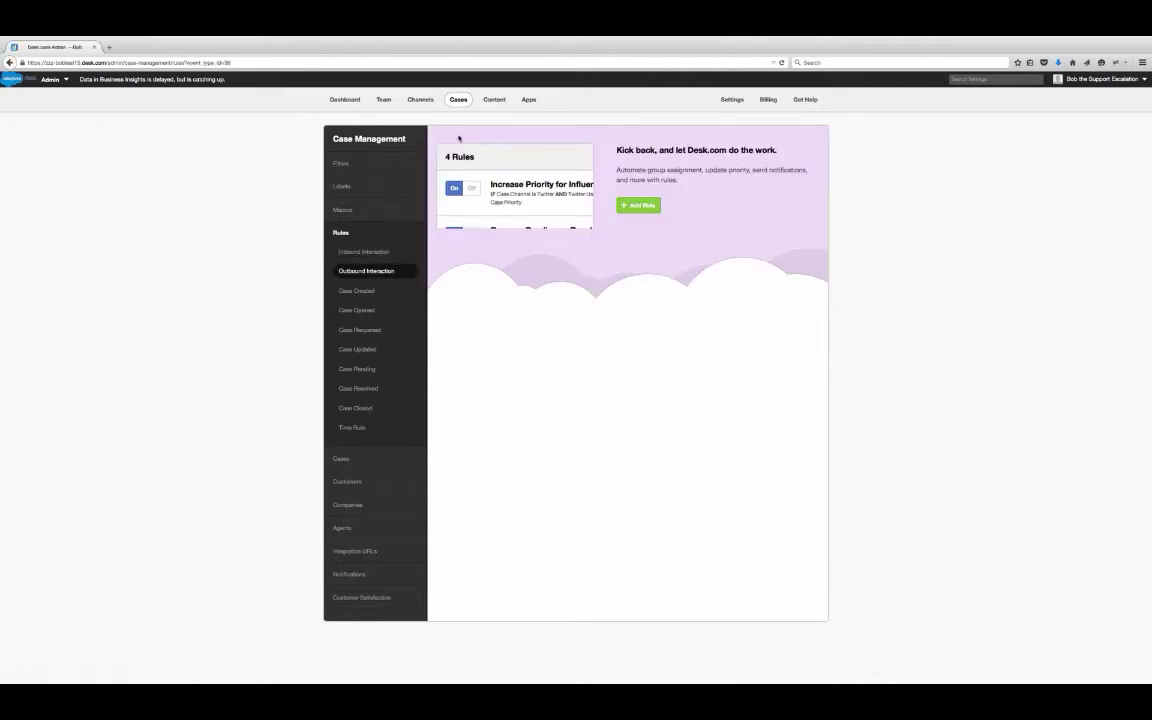
click(419, 100)
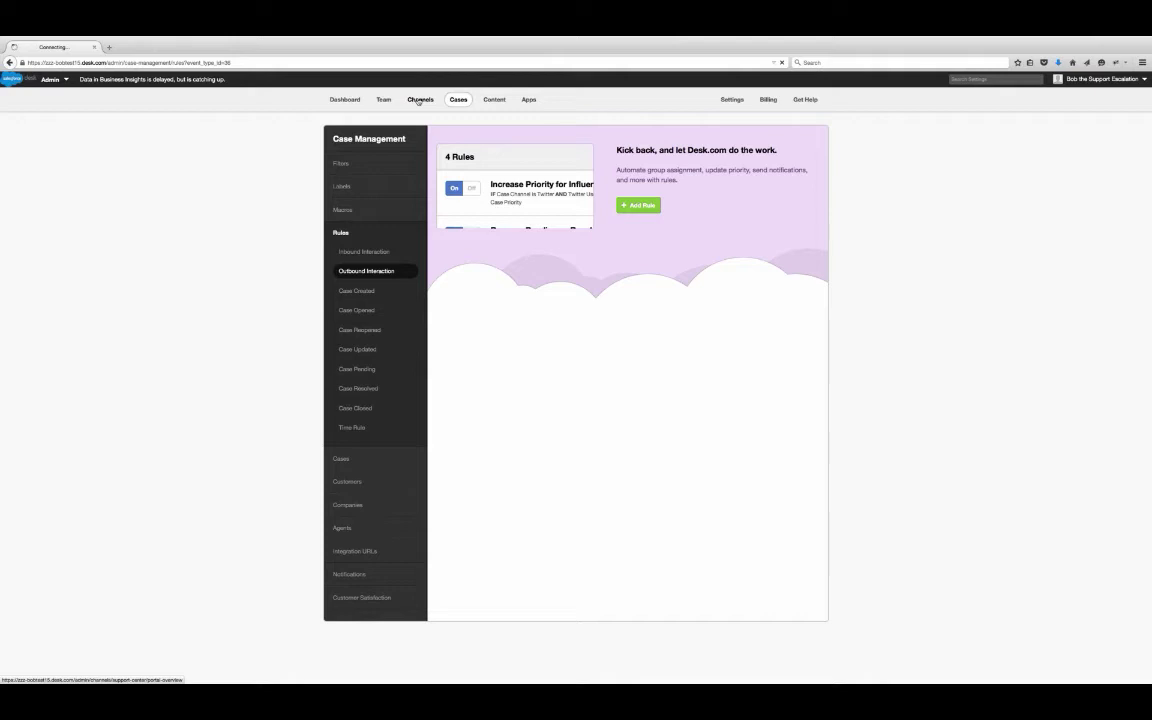
click(341, 272)
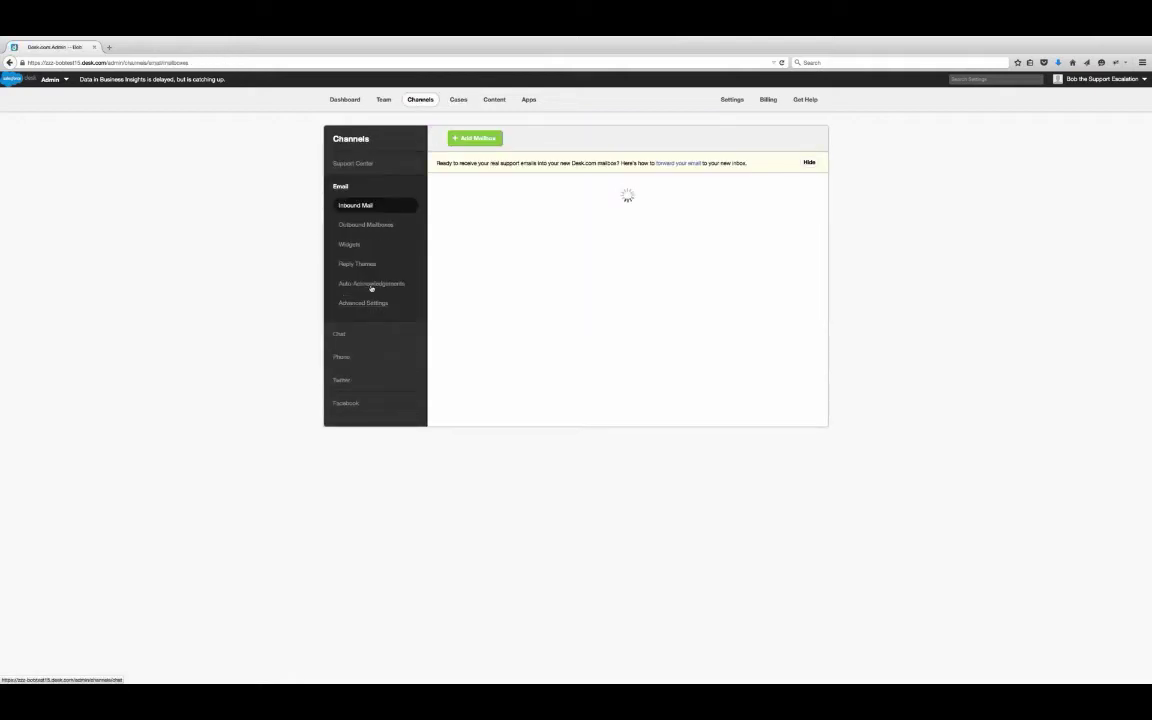
click(374, 228)
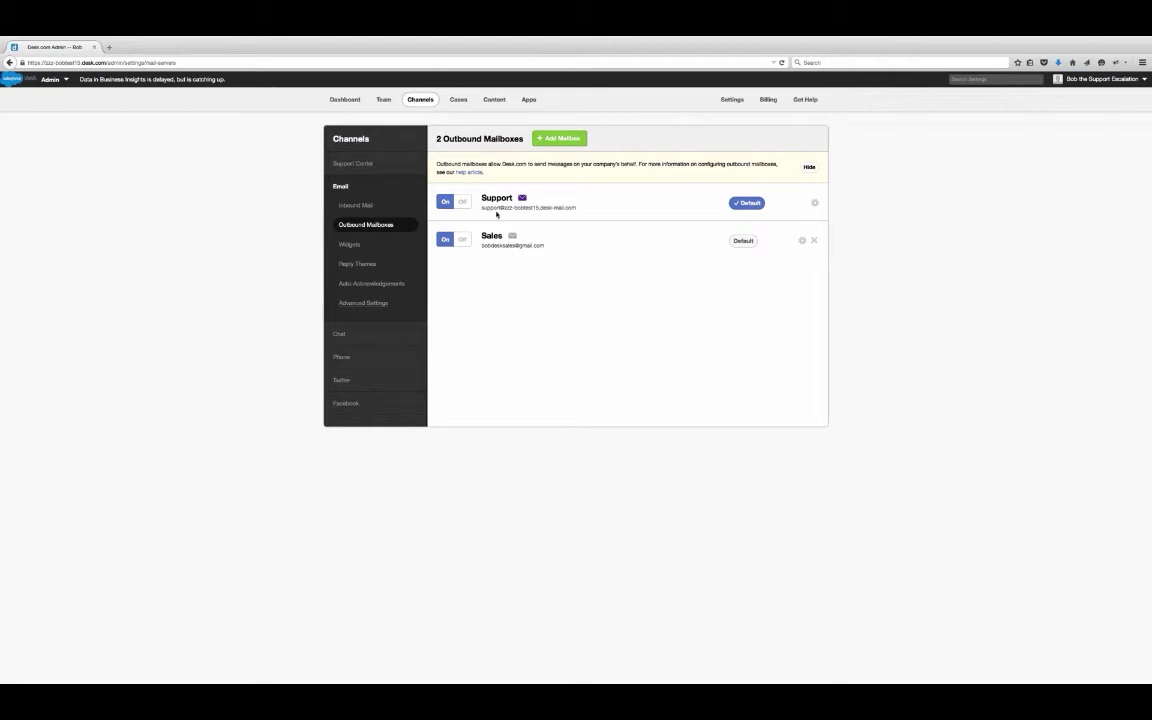
click(457, 100)
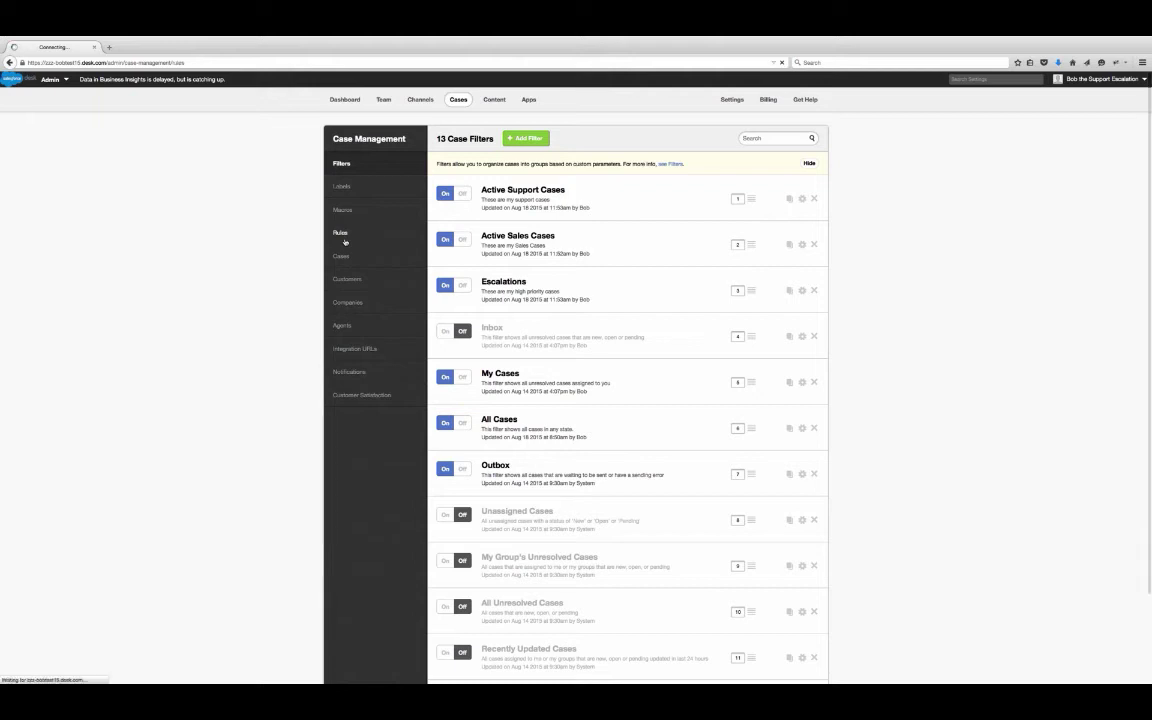
click(344, 240)
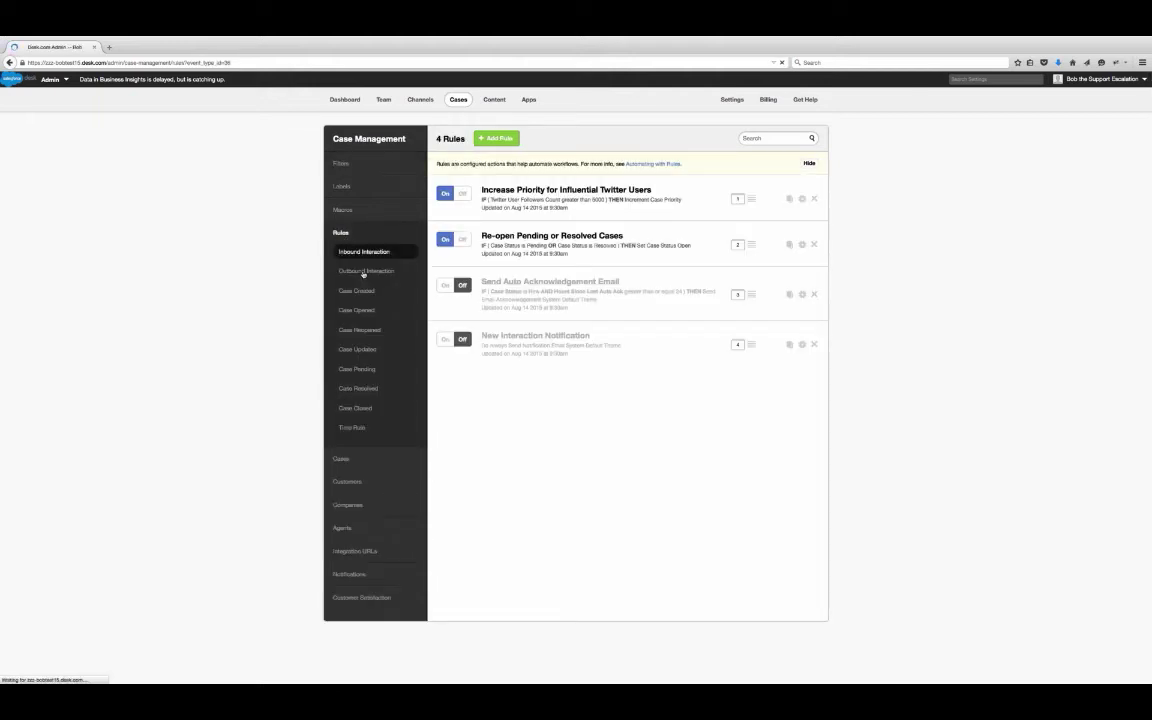
click(363, 272)
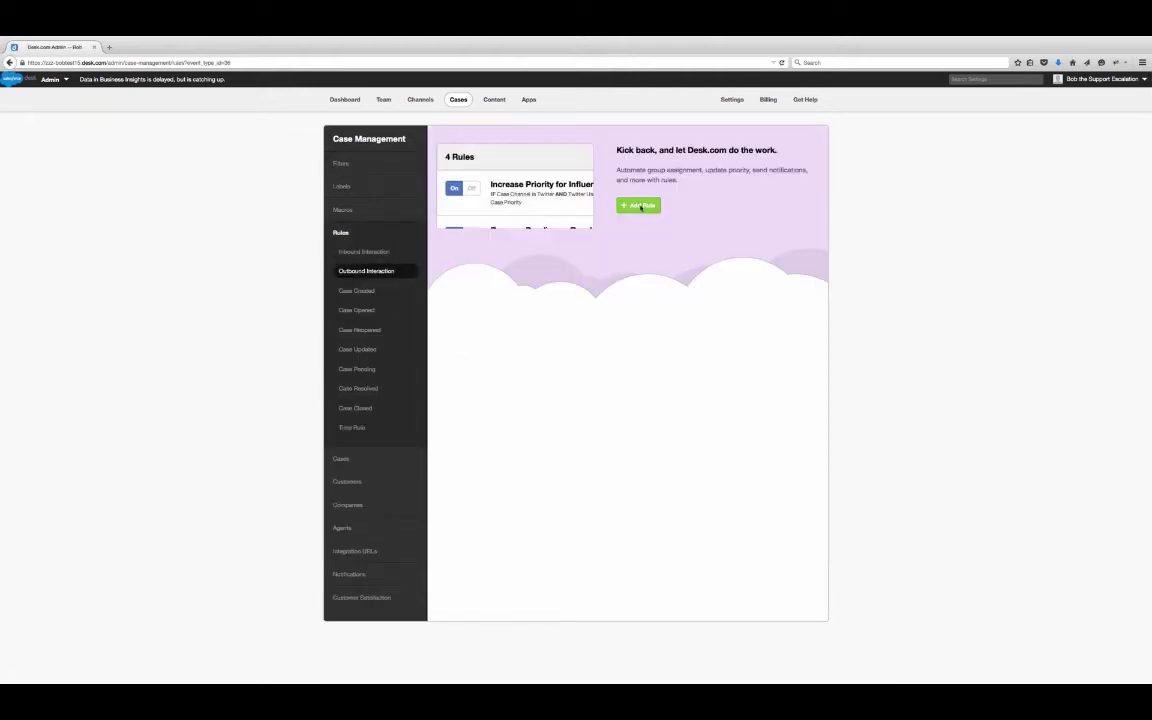
- Create an Email outbound rule named 'Set Outbound Mailbox to Sales'
click(642, 206)
text(Set)
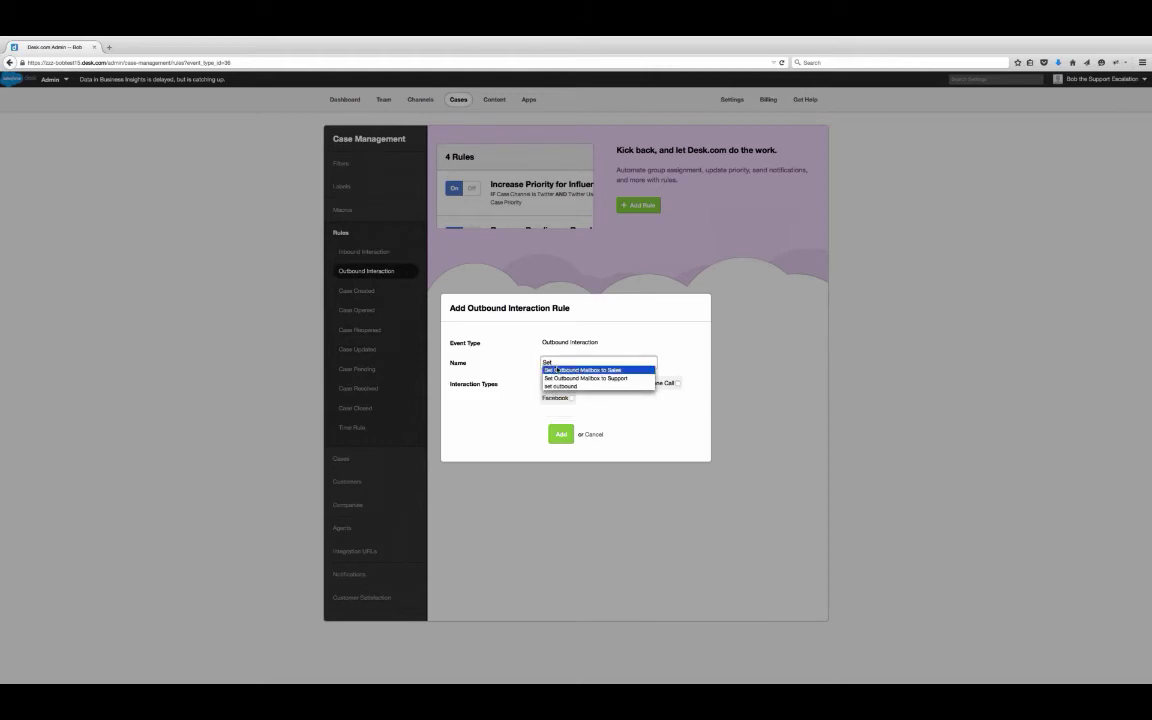
click(599, 370)
click(612, 383)
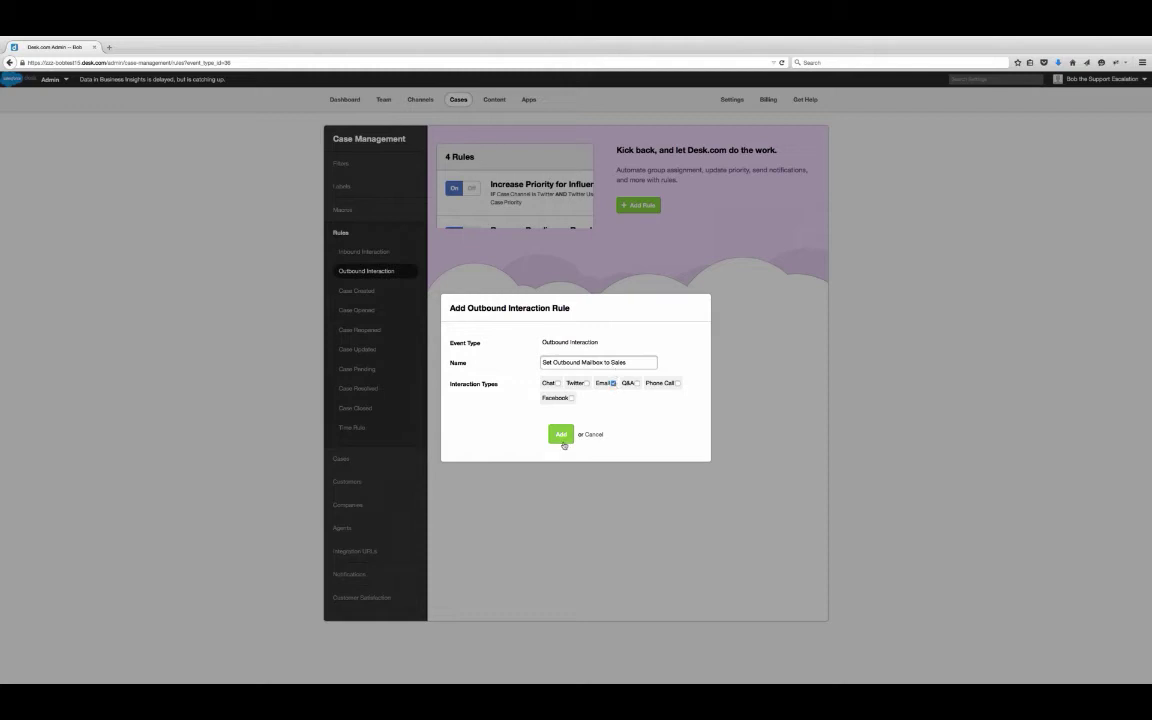
click(561, 435)
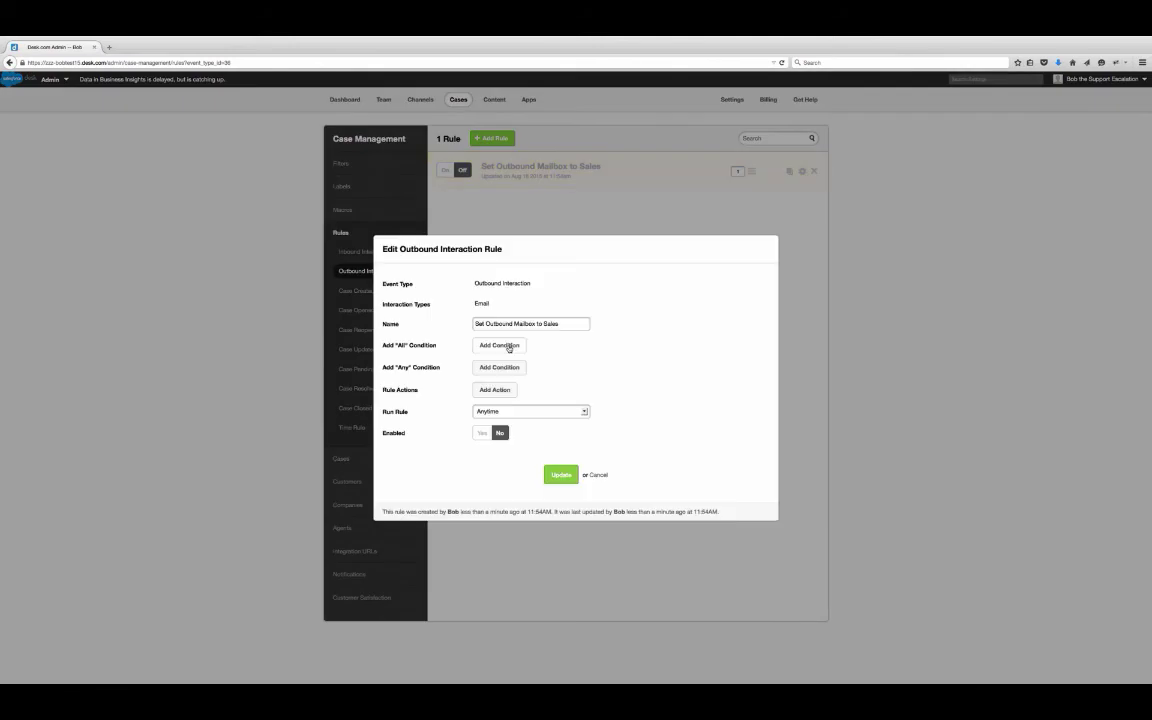
- Add the rule condition Case Assigned Group is Sales, then start adding an action
click(509, 345)
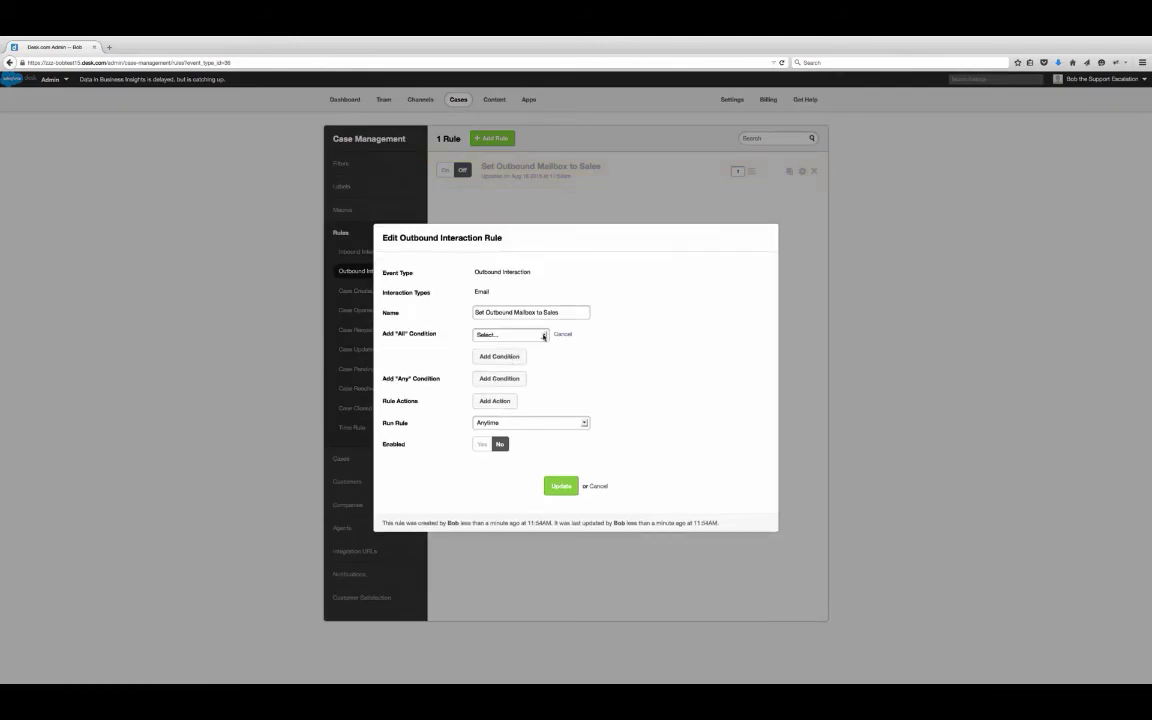
click(544, 335)
scroll(524, 440, down, 4)
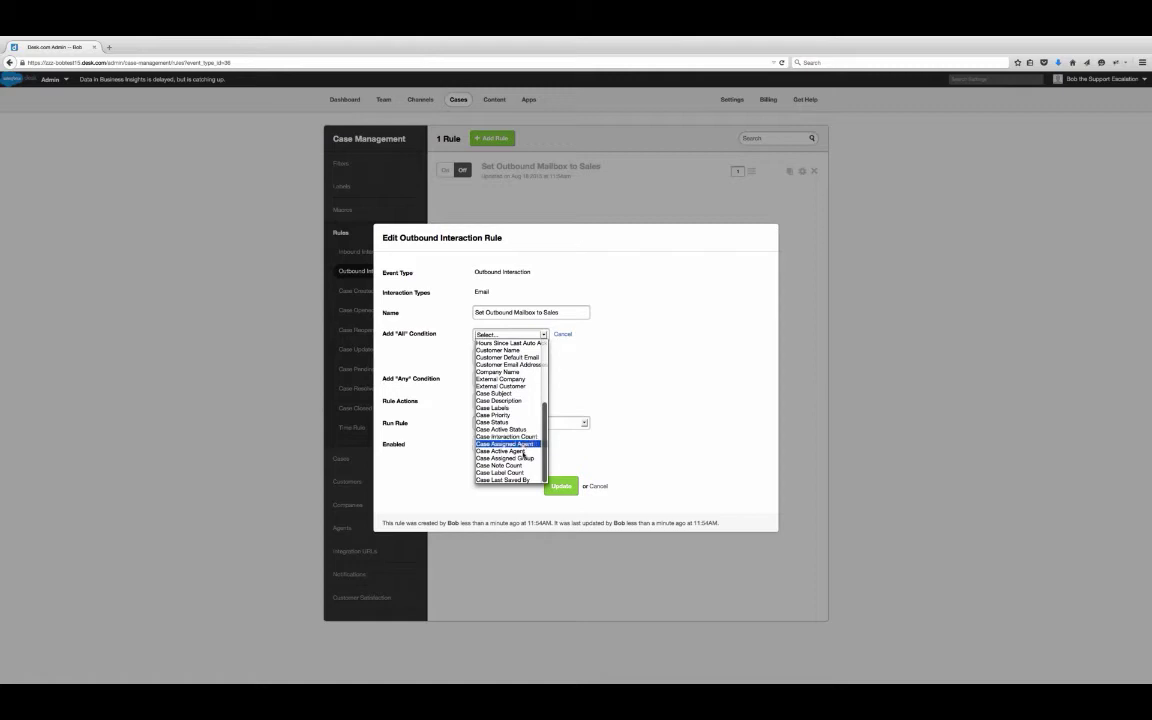
click(510, 458)
click(672, 338)
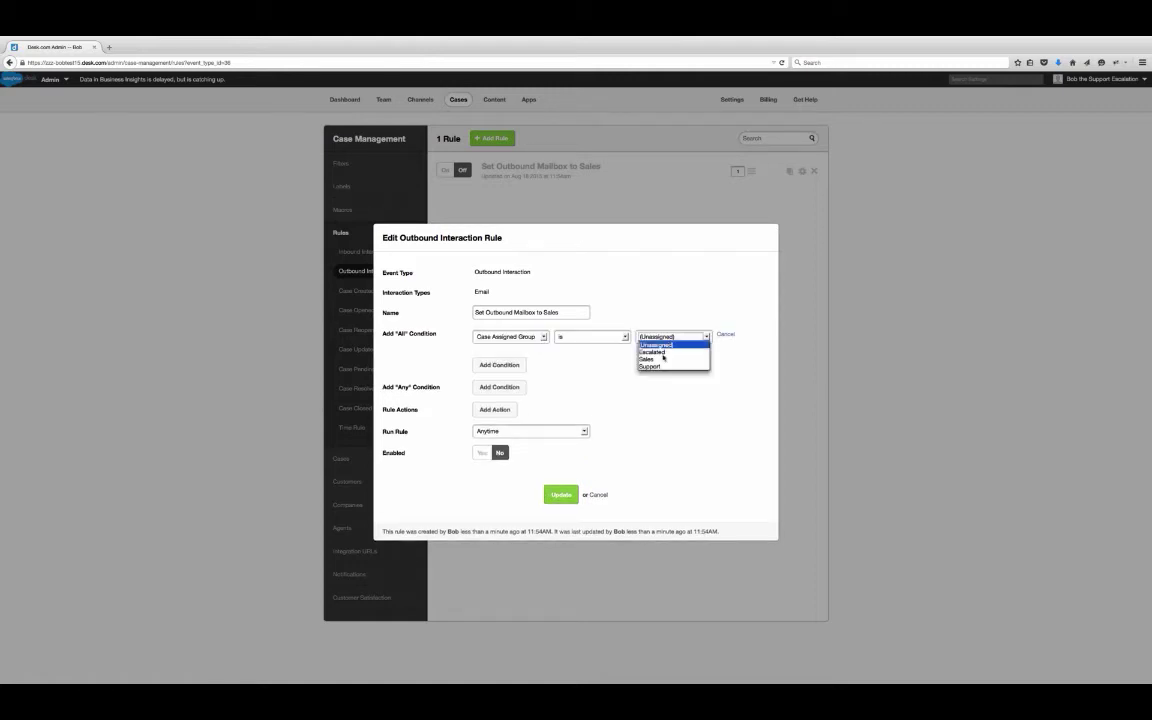
click(654, 360)
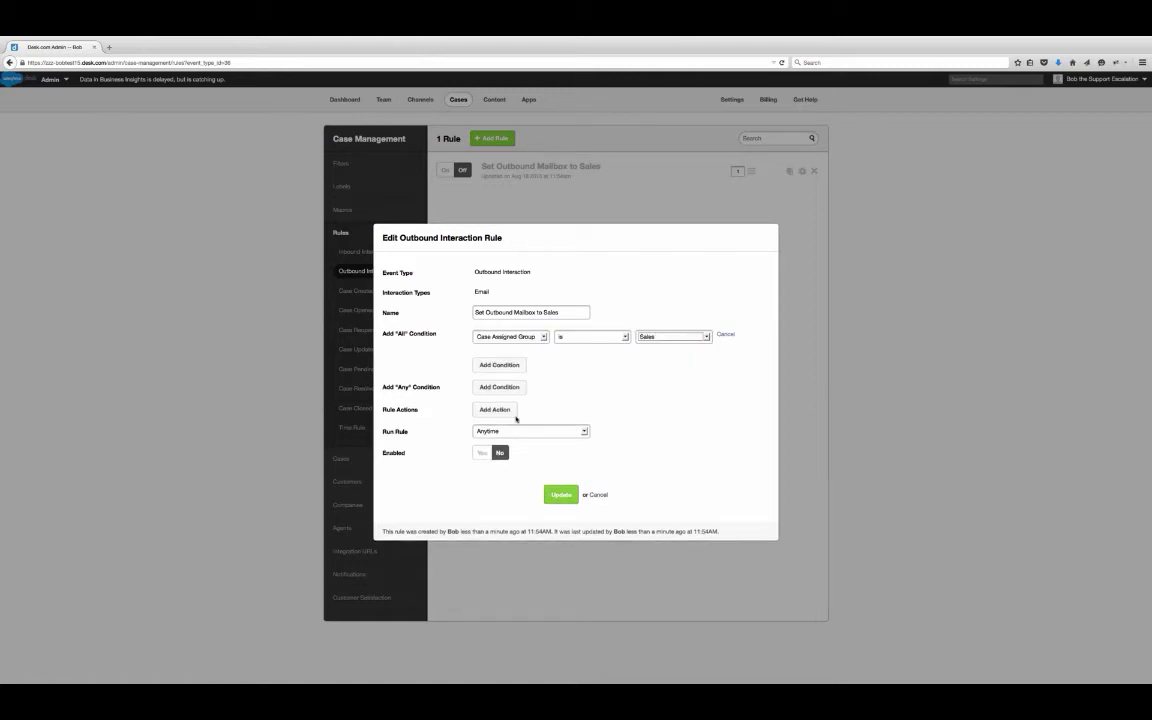
click(507, 412)
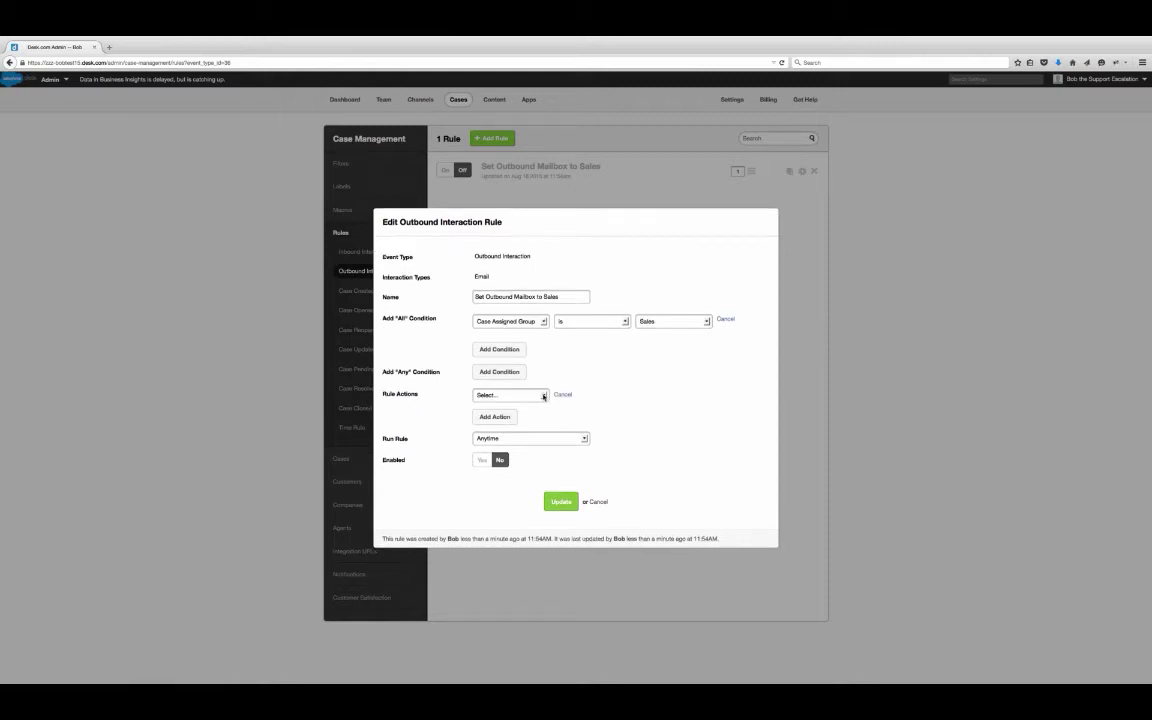
- Make the rule set Email SMTP Server to the Sales mailbox, run Anytime, enabled, and save it
click(543, 396)
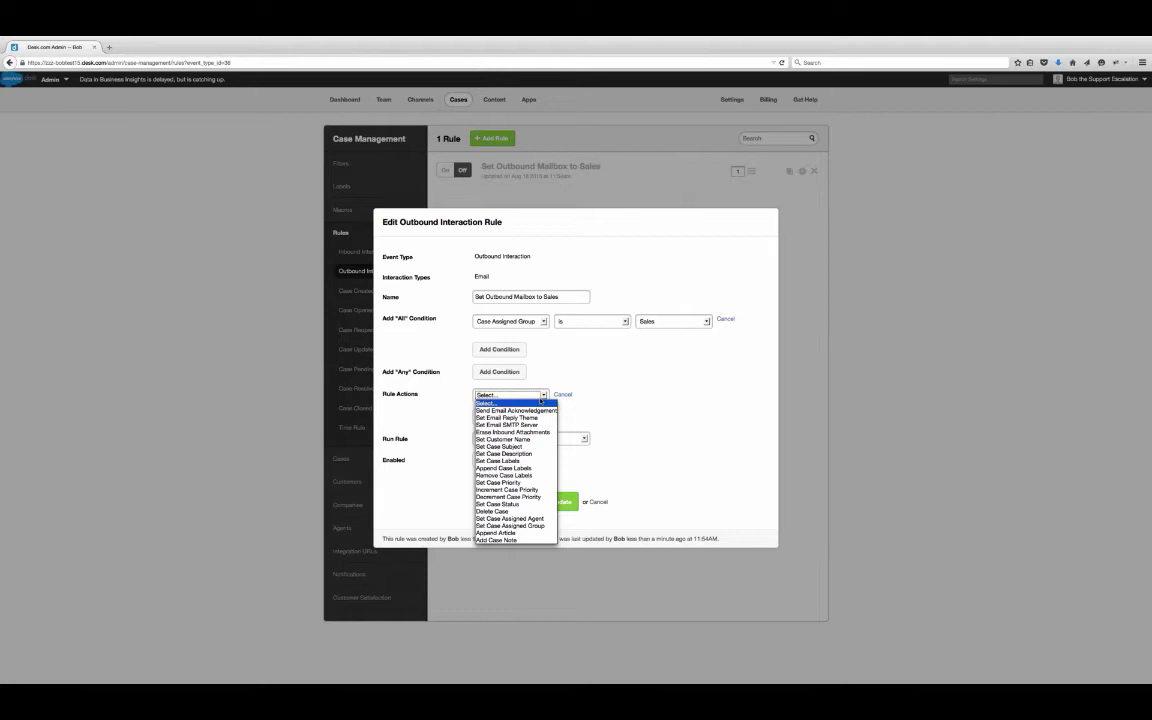
click(512, 424)
click(613, 398)
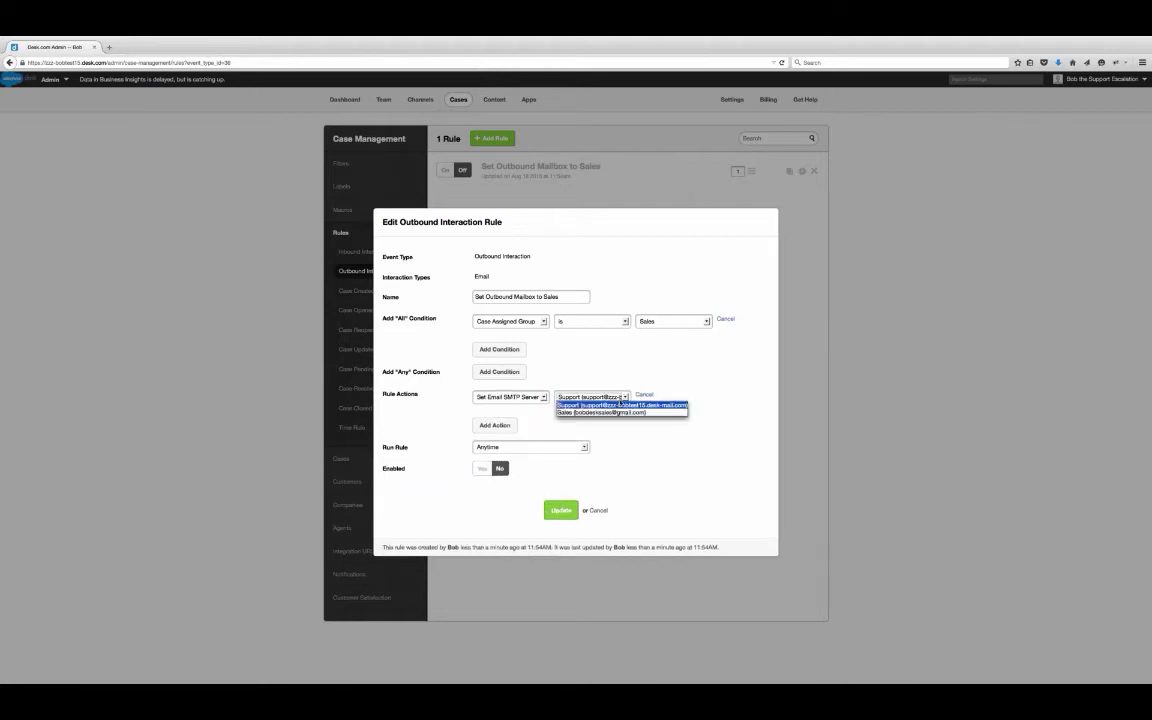
click(616, 412)
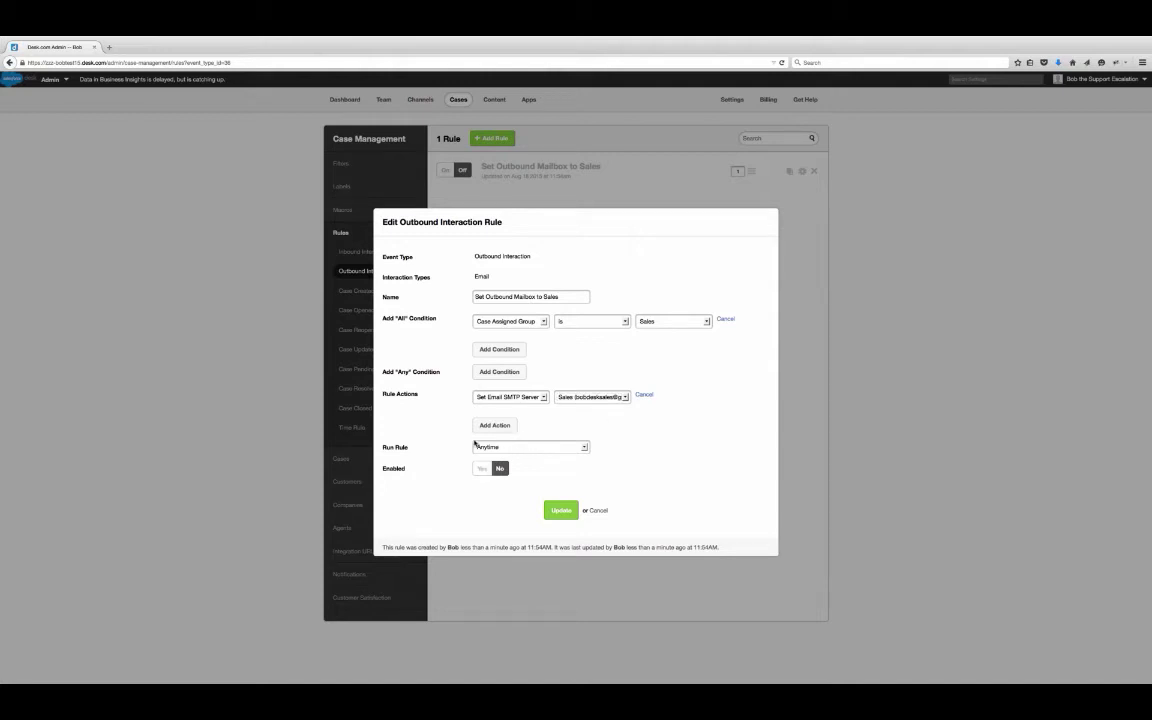
click(548, 446)
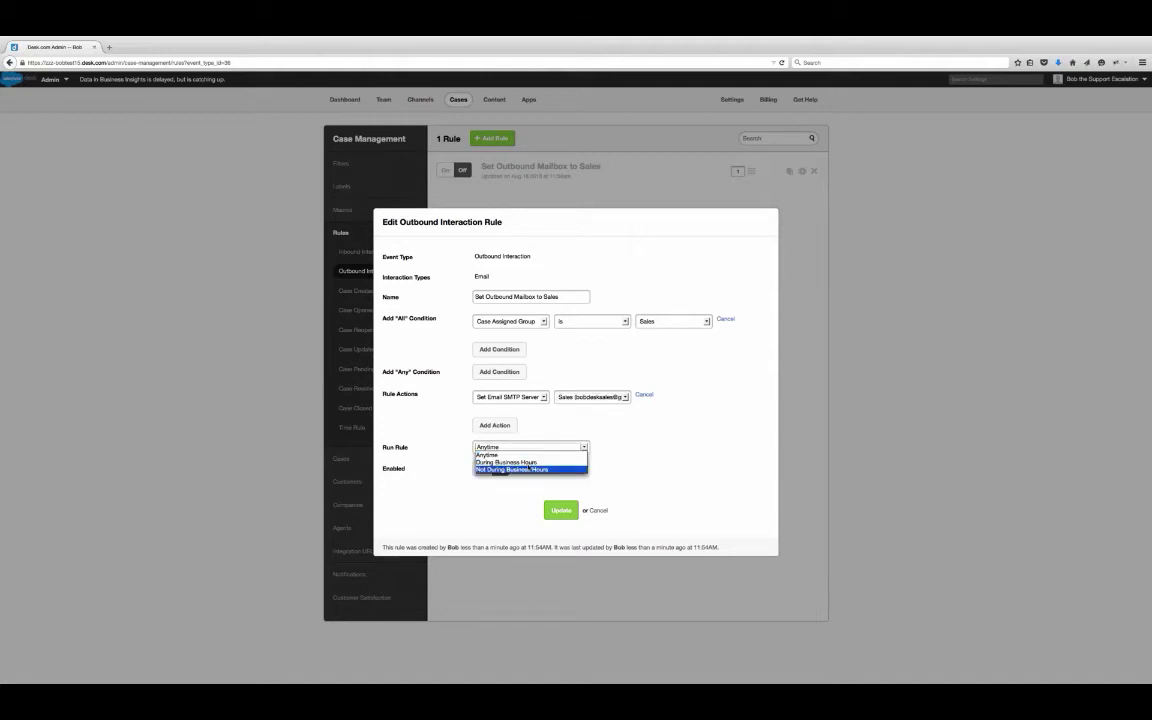
key(Escape)
click(560, 446)
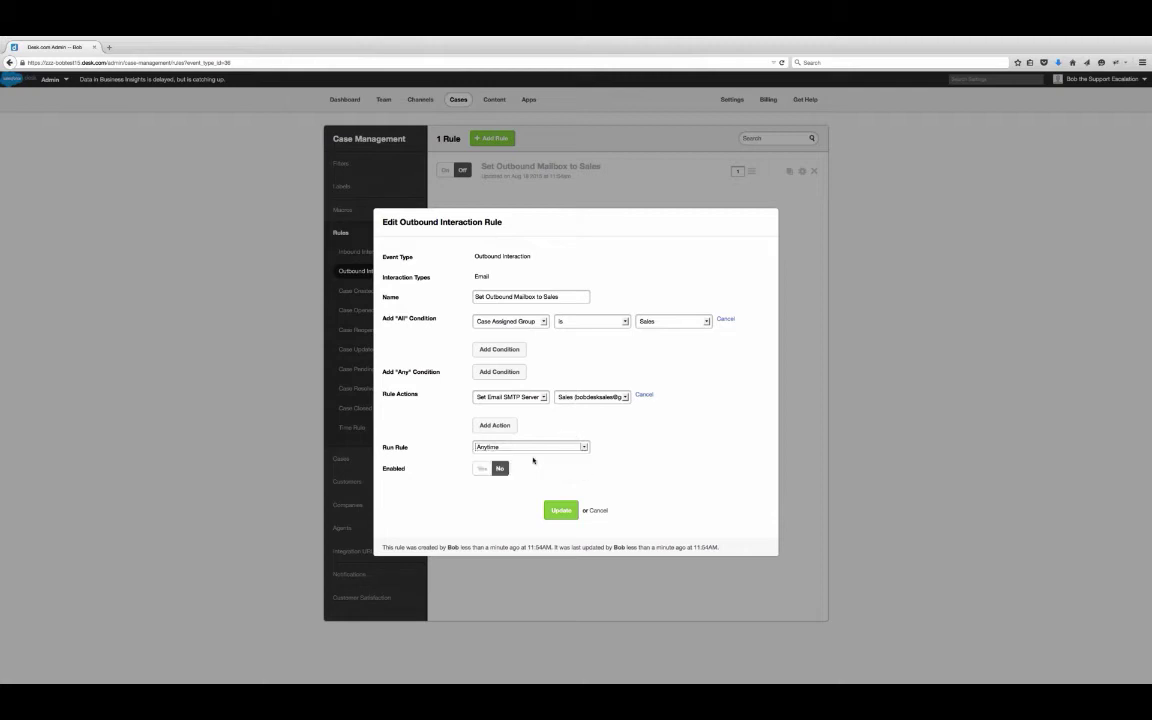
click(482, 469)
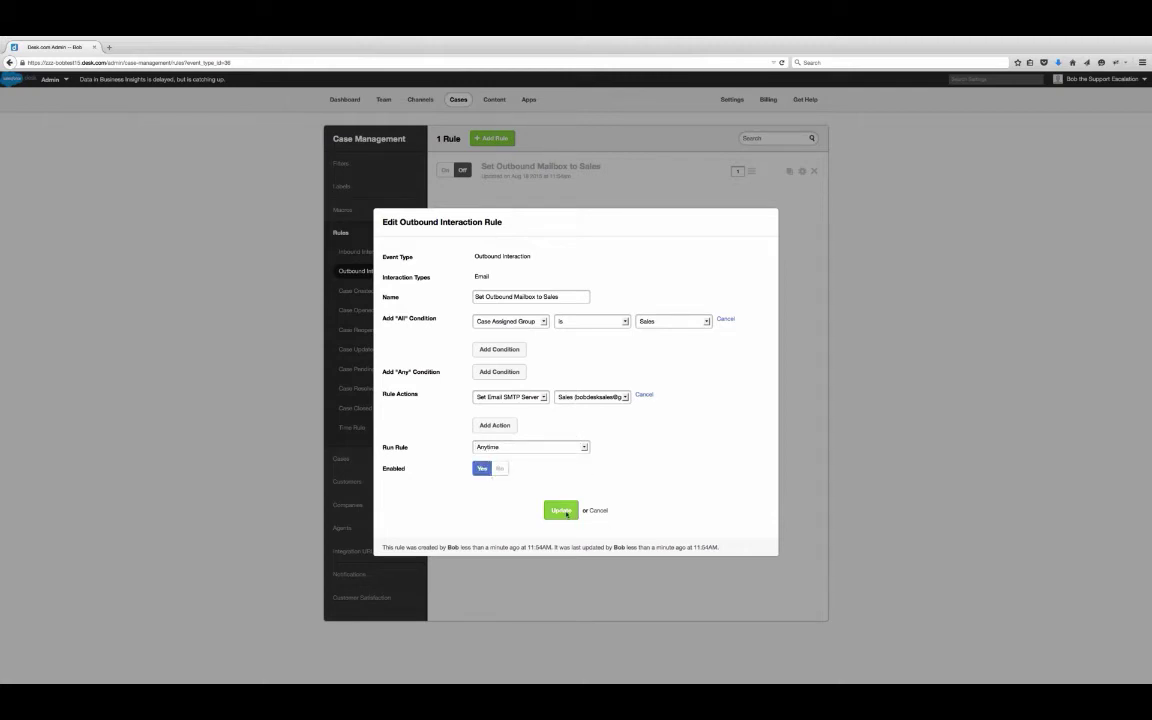
click(562, 511)
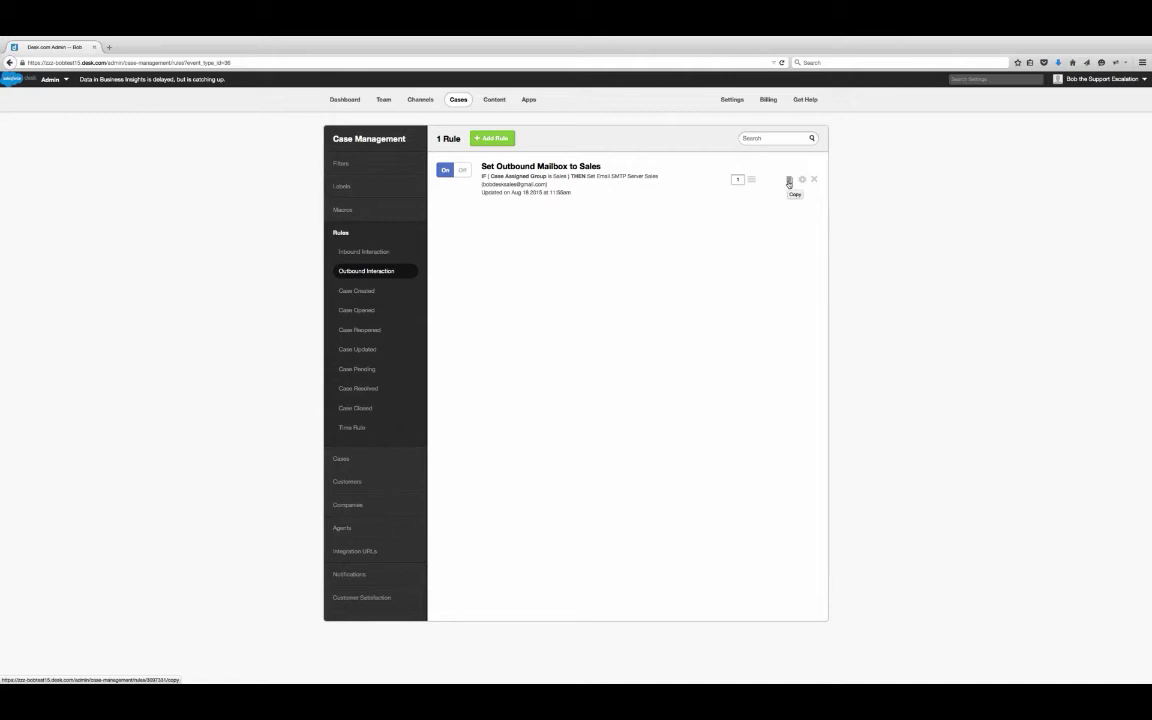
- Duplicate the Sales rule and rename the copy to 'Set Outbound Mailbox to Support'
click(789, 181)
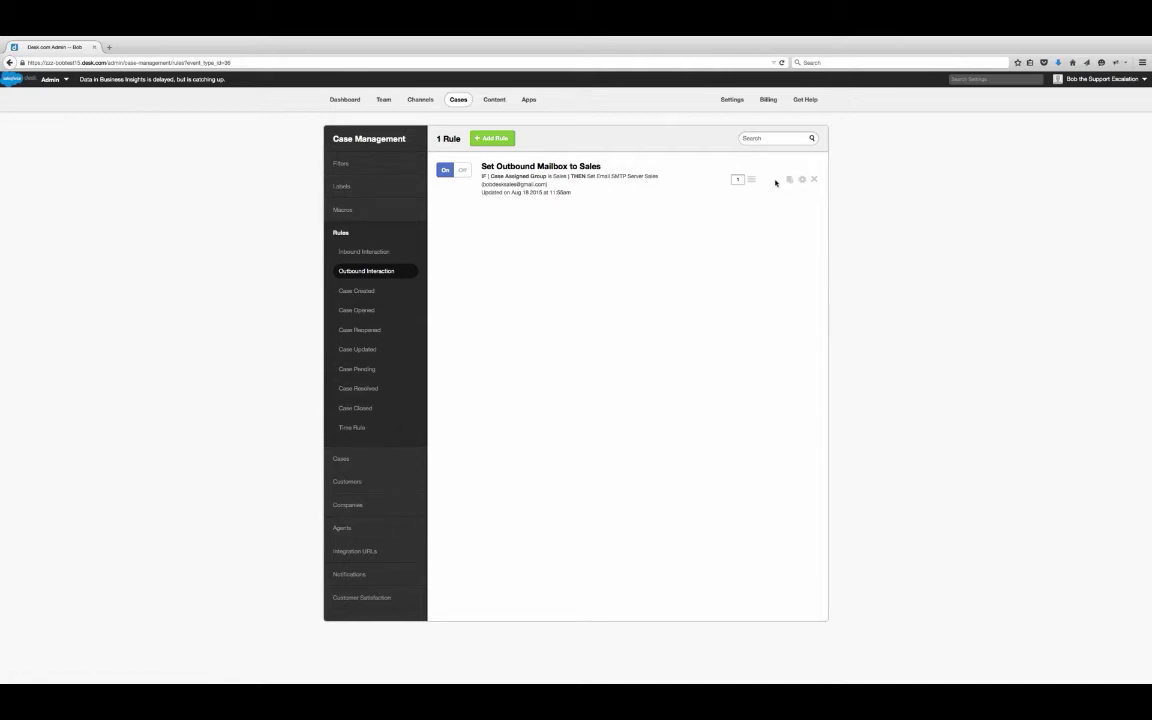
click(789, 179)
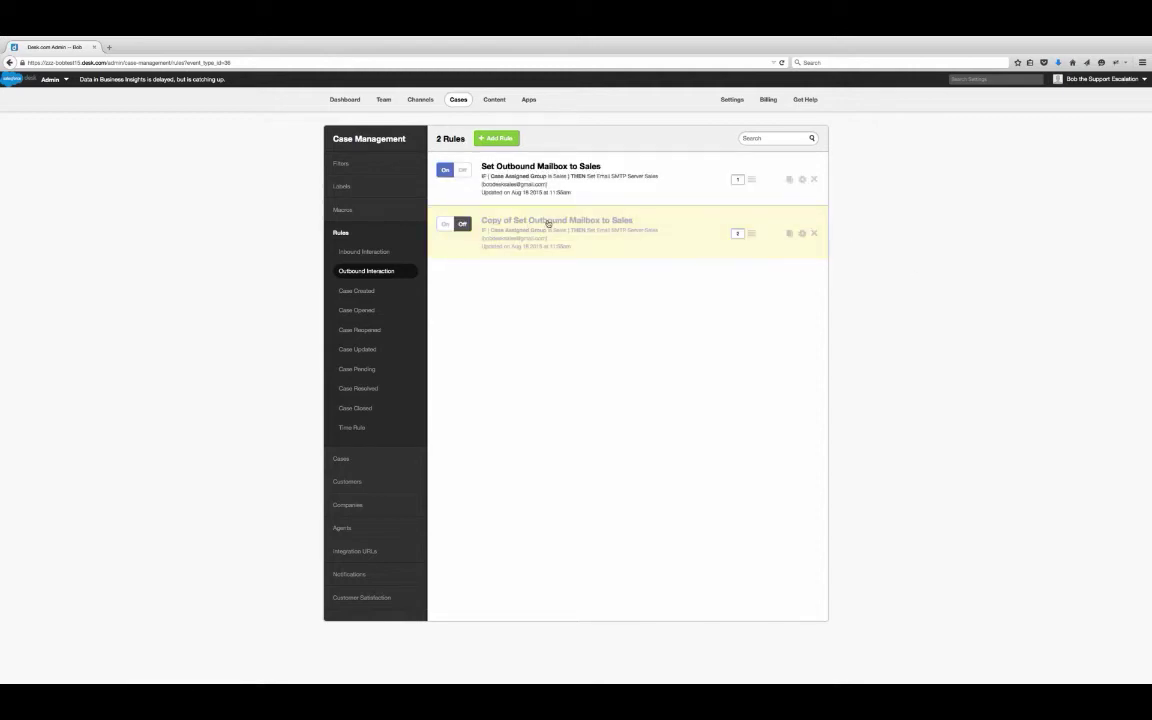
click(548, 222)
drag(498, 300, 476, 300)
key(BackSpace)
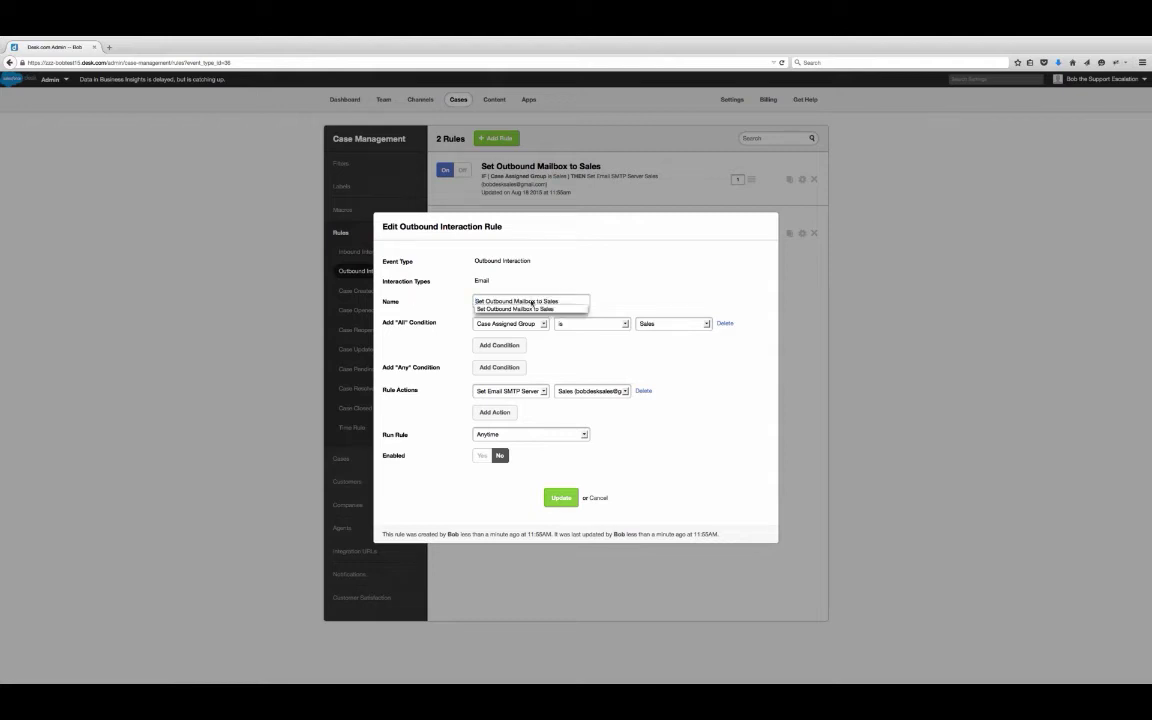
drag(559, 300, 545, 301)
text(Support)
key(Escape)
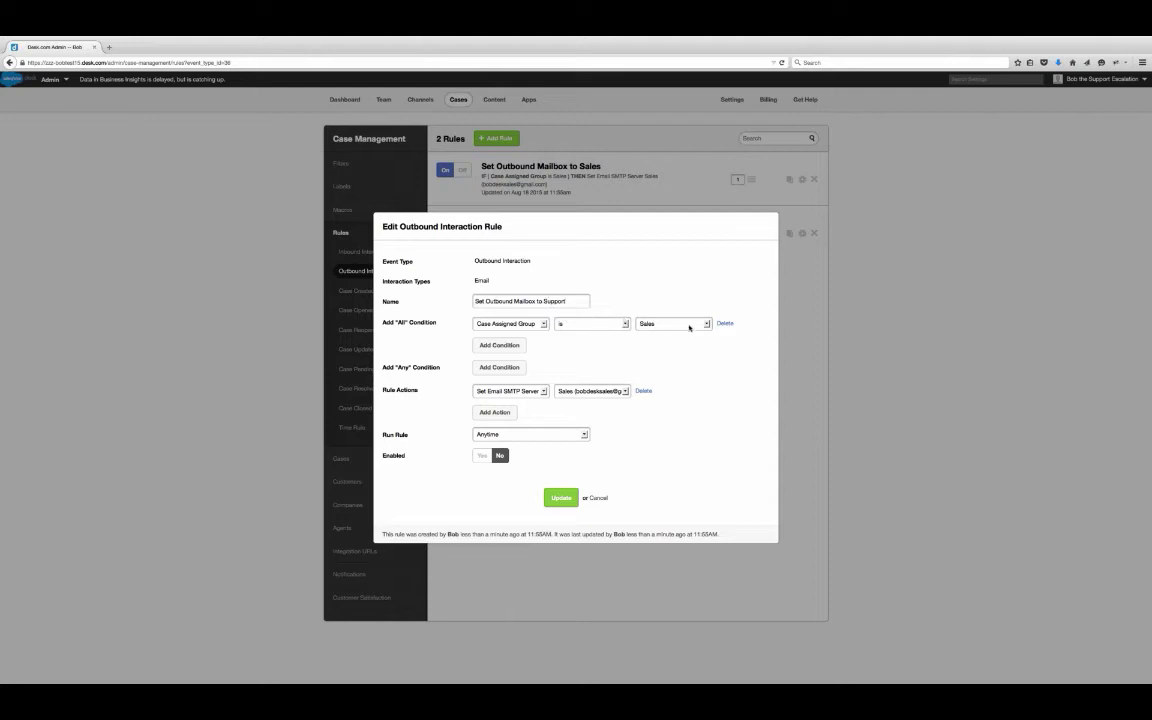
- Set the copy's group condition and outbound mailbox to Support, enable it, and save
click(673, 323)
click(665, 345)
click(618, 392)
click(600, 403)
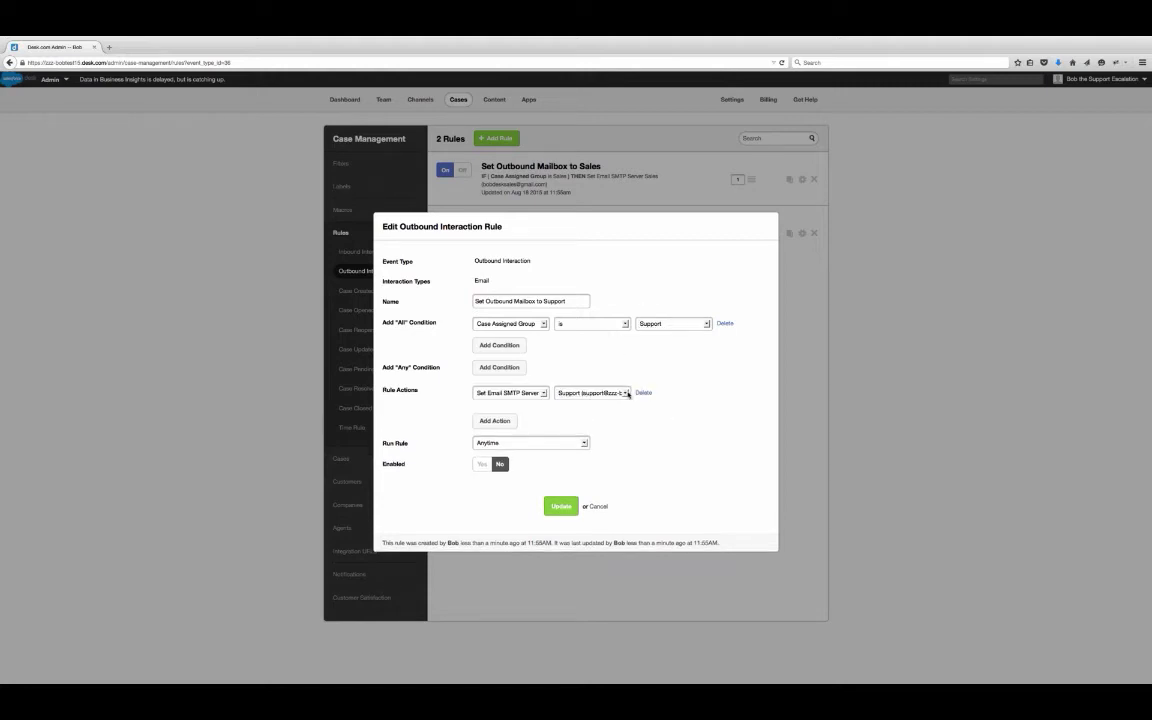
click(481, 464)
click(562, 506)
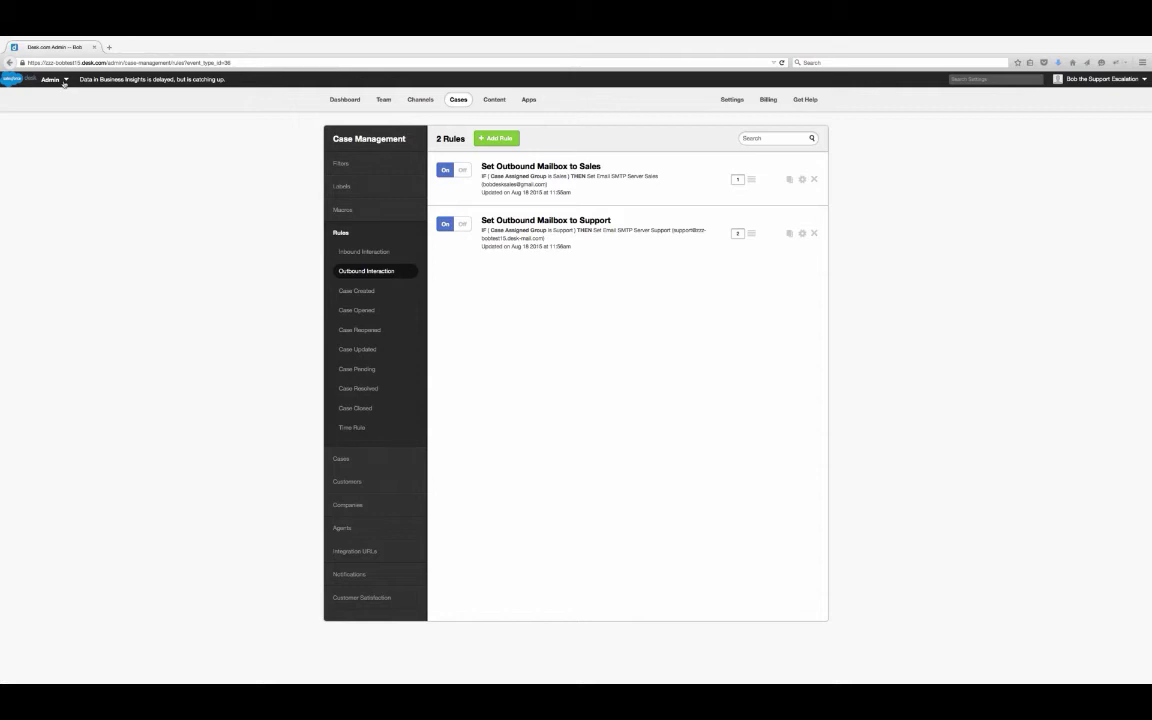
- Switch from admin settings to the agent case list showing Active Support Cases
click(64, 80)
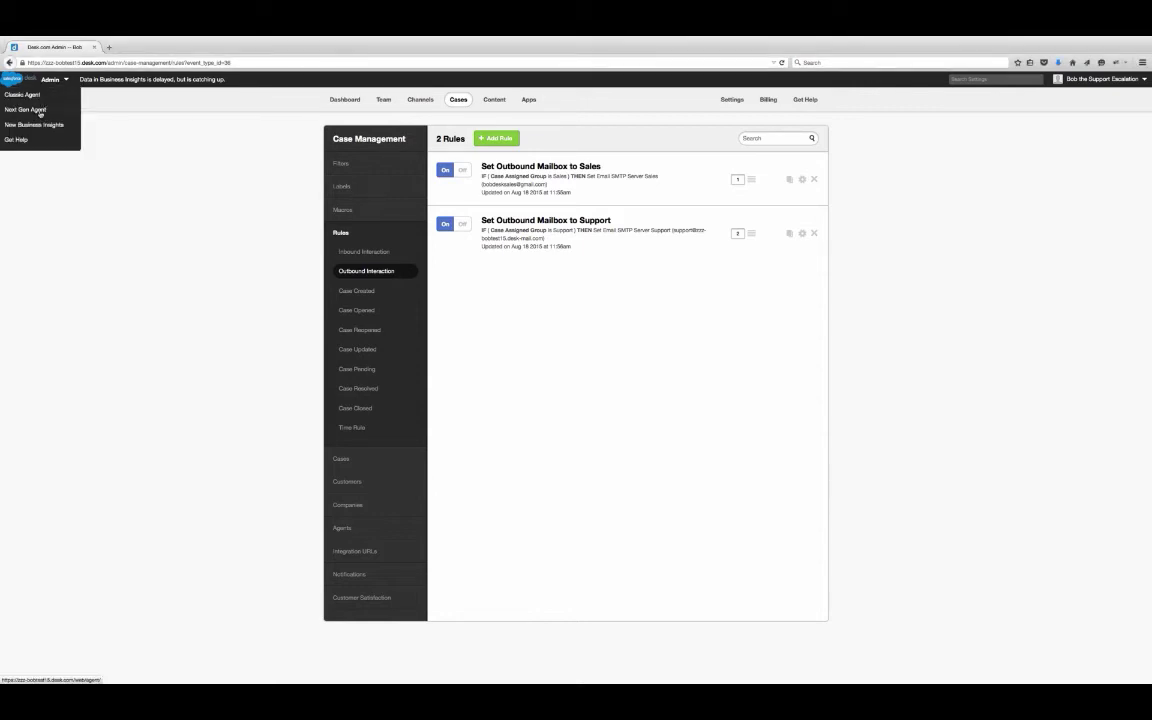
click(40, 110)
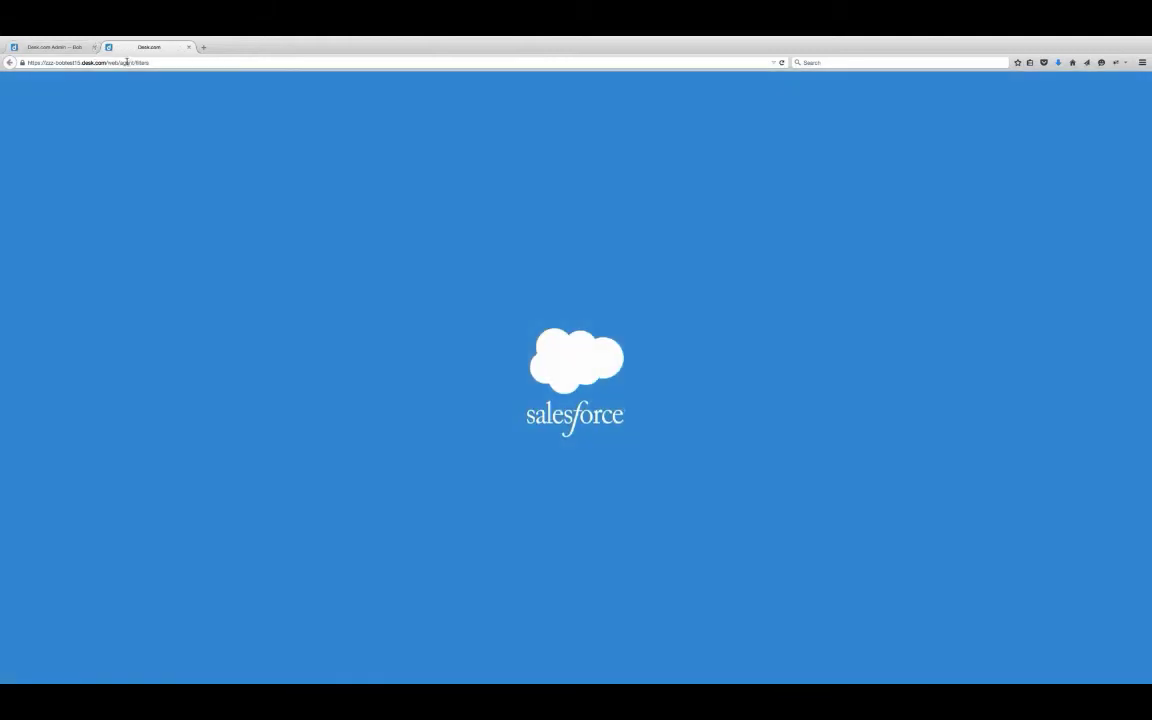
click(60, 47)
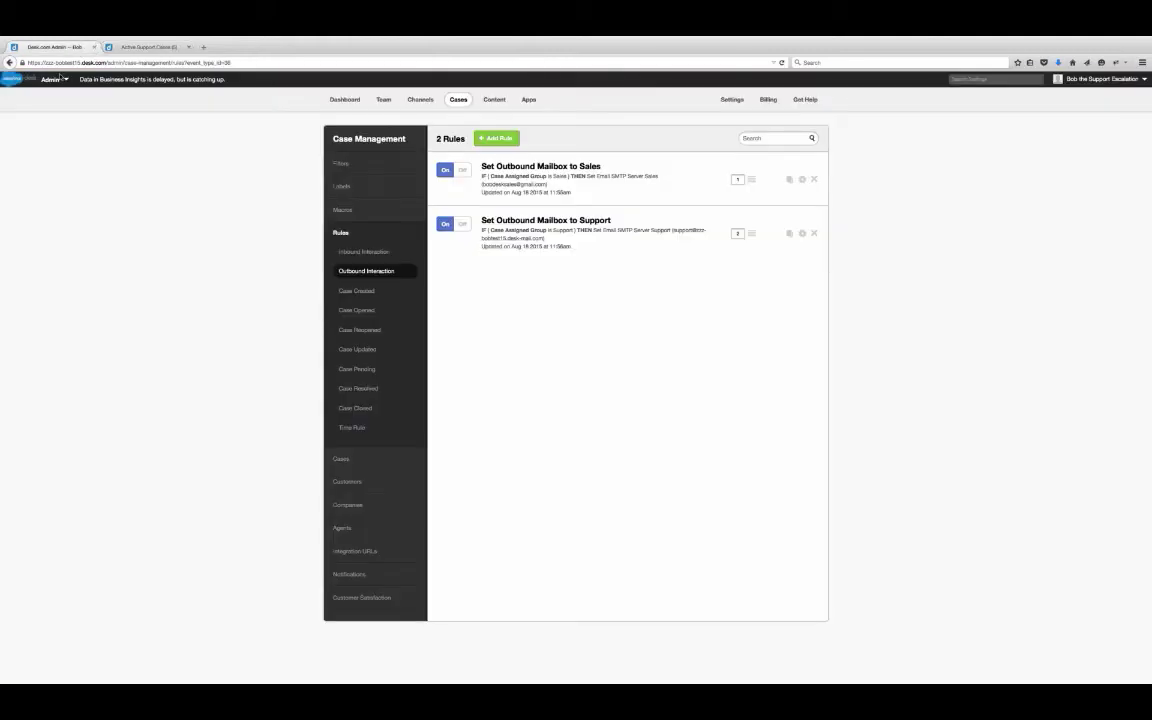
click(62, 79)
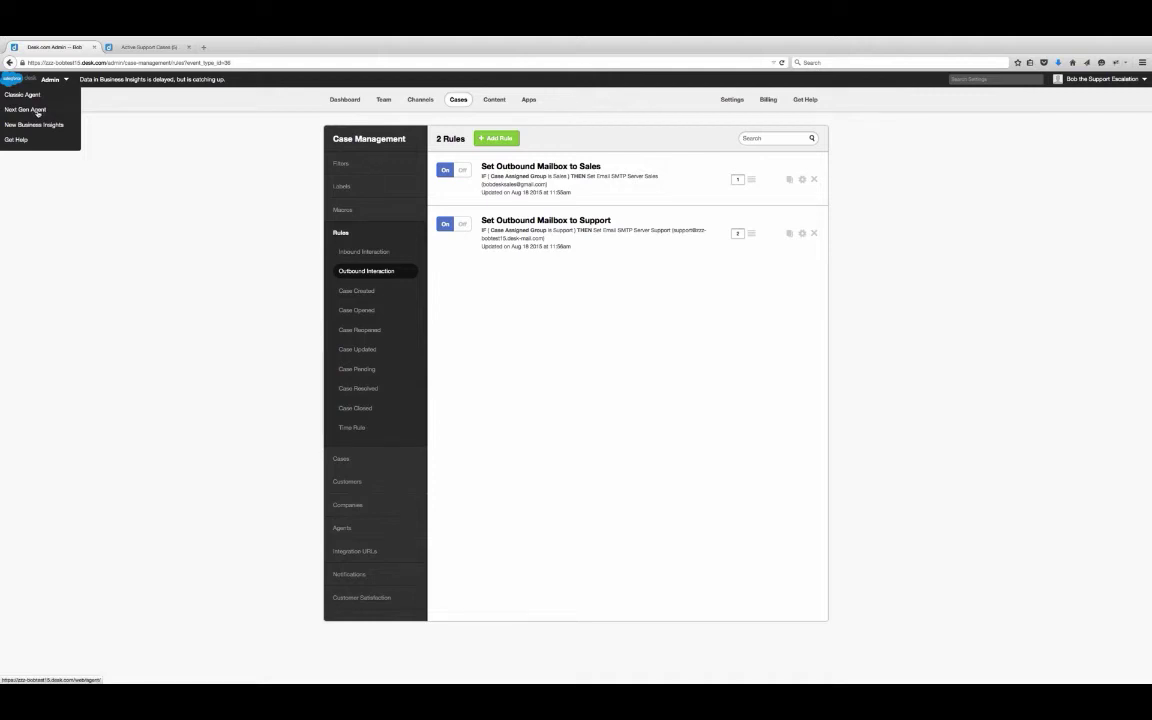
click(154, 47)
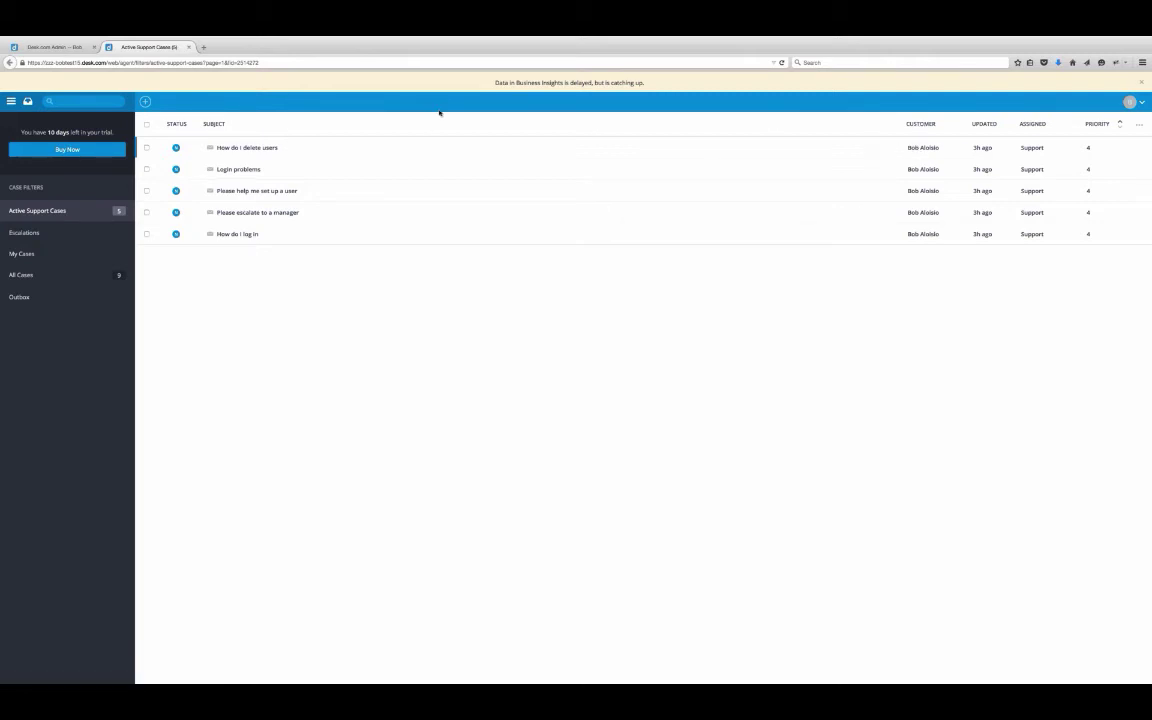
click(88, 209)
- Check the Escalations, My Cases, All Cases (nine cases) and Outbox filters
click(1141, 103)
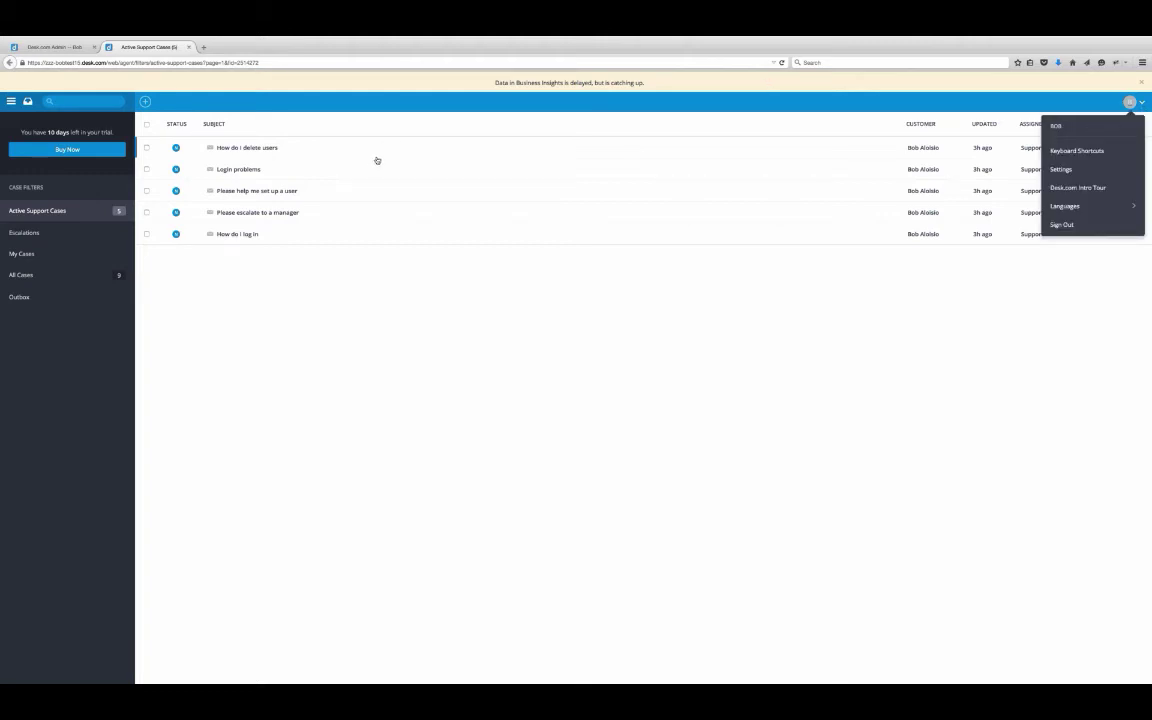
mouse_move(215, 229)
click(88, 215)
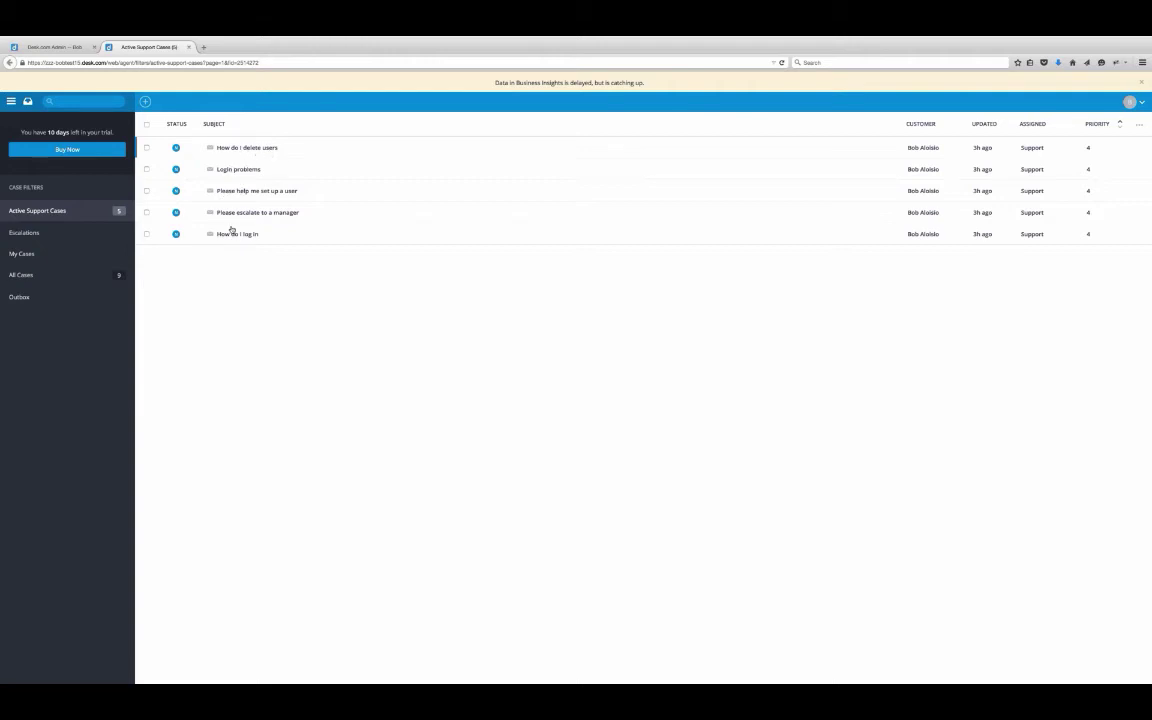
click(82, 233)
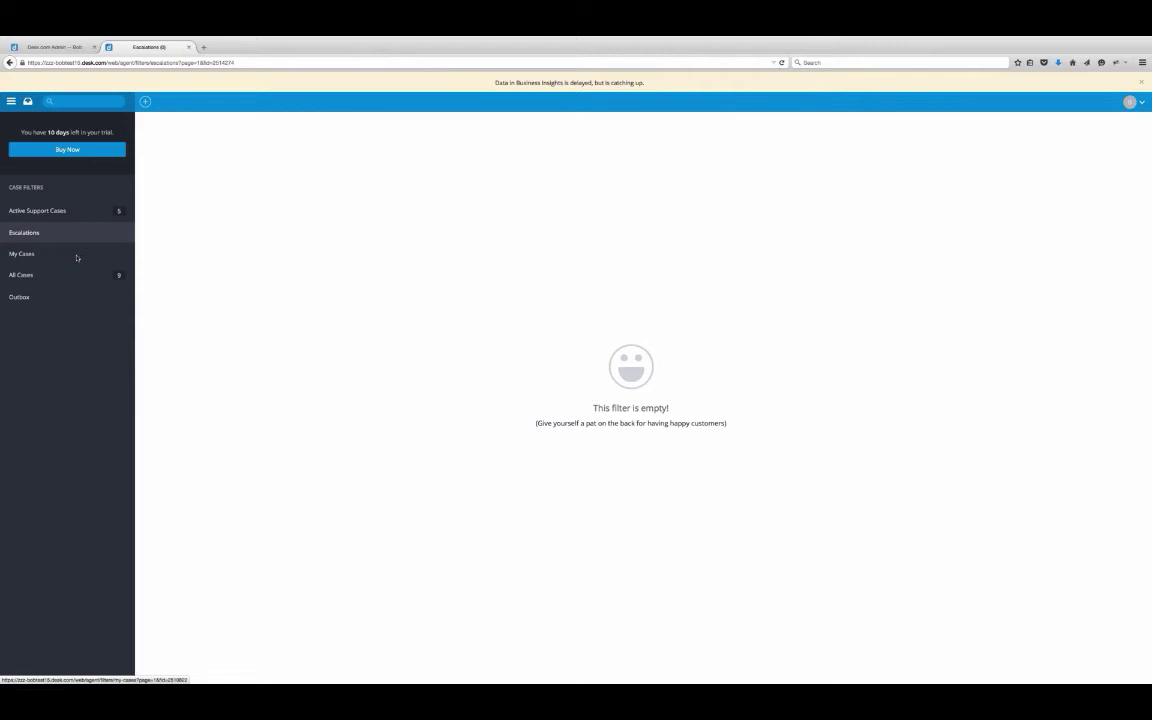
click(76, 261)
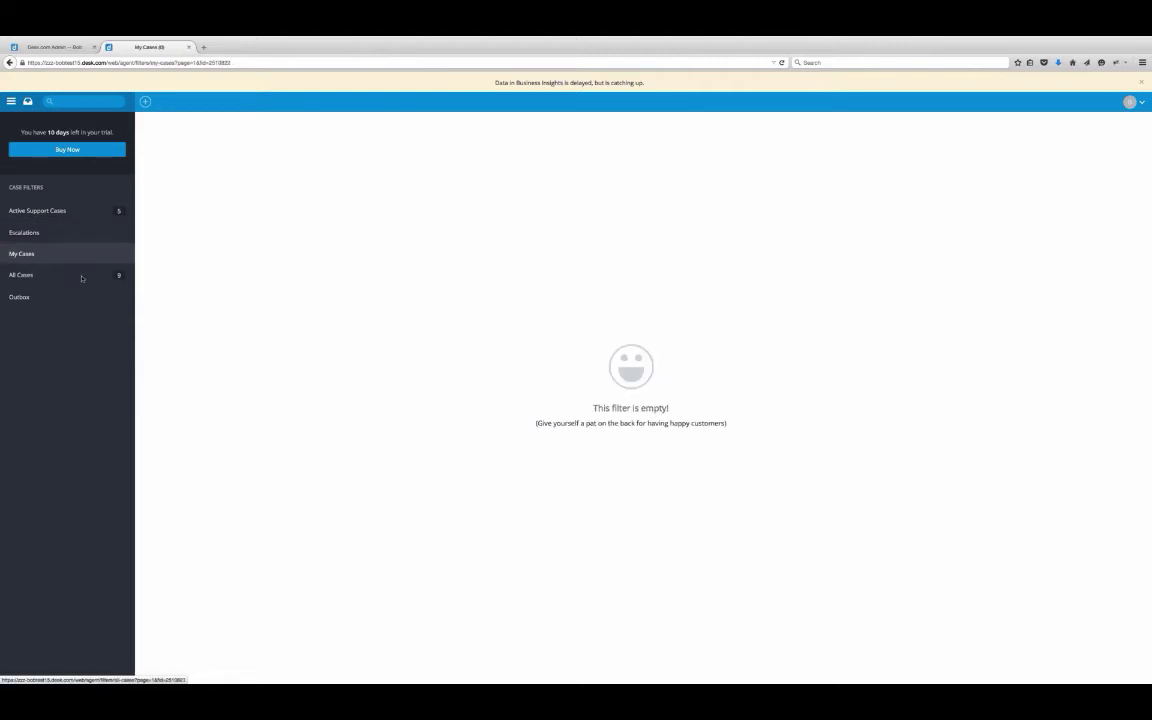
click(82, 278)
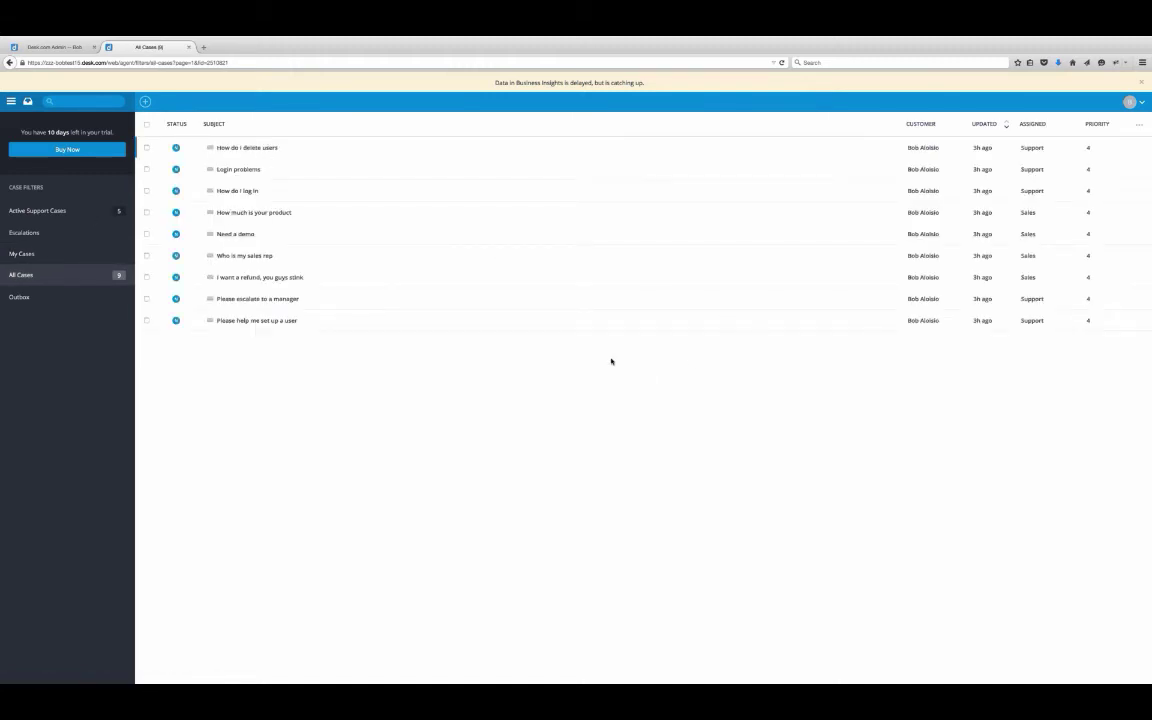
click(60, 297)
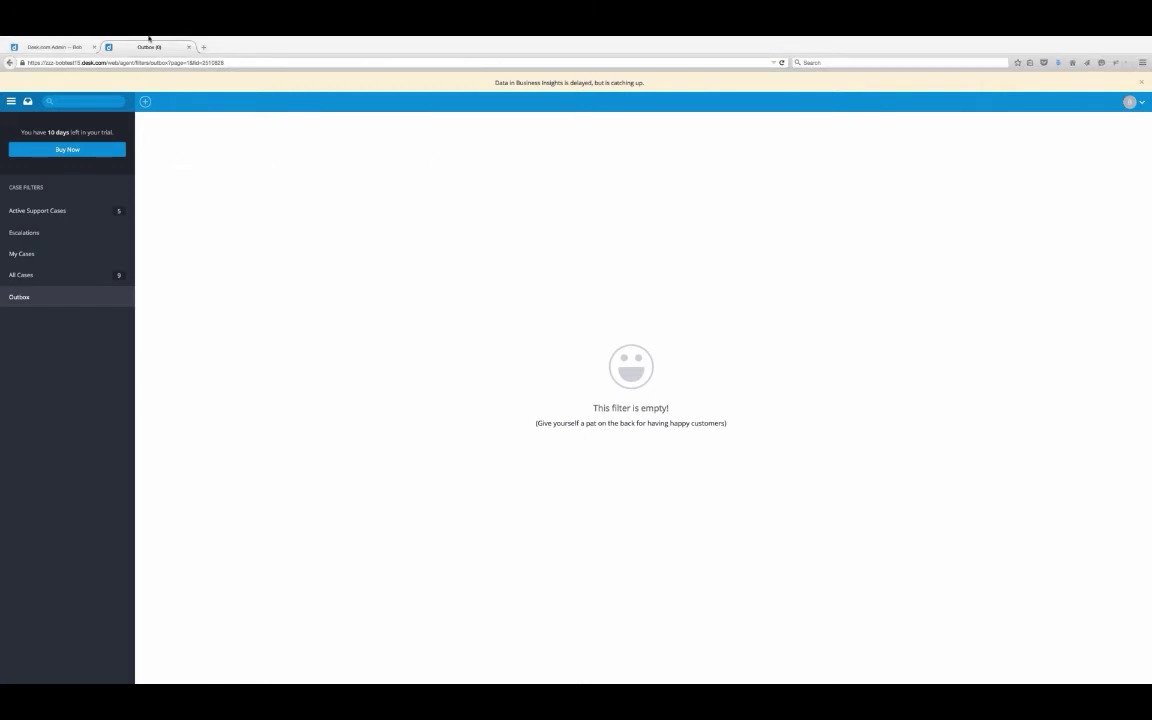
click(395, 42)
- Bring the sales agent's Safari window forward and show its four Active Sales Cases
right_click(42, 47)
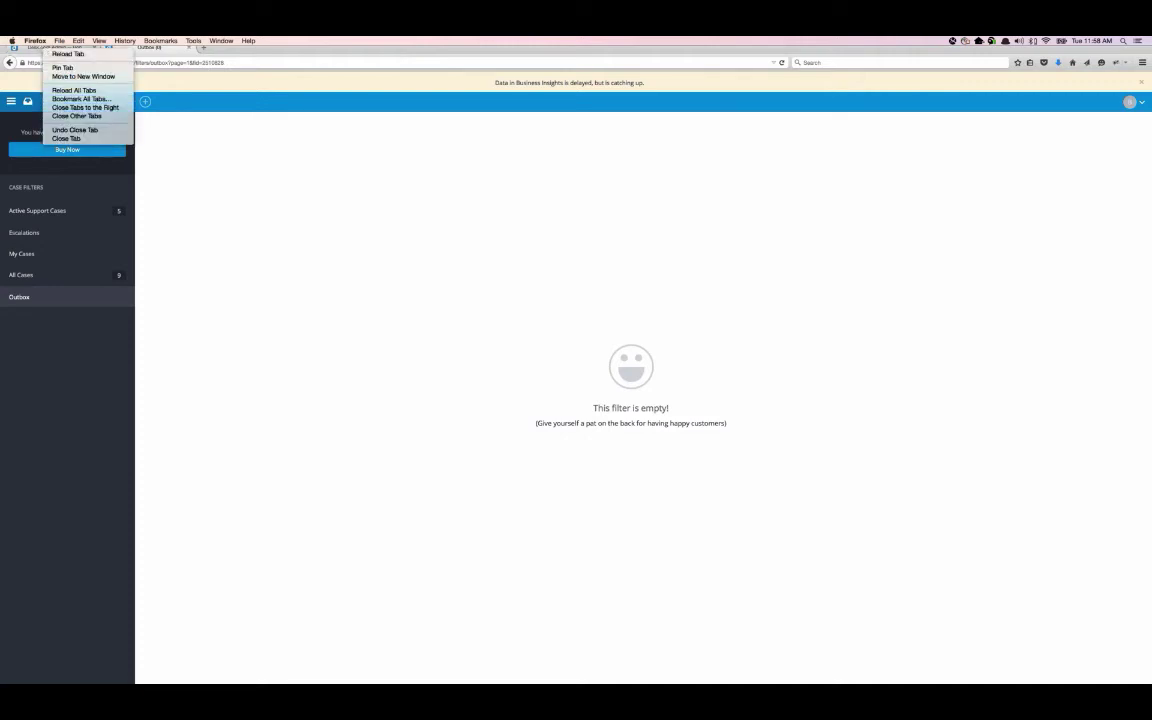
key(Escape)
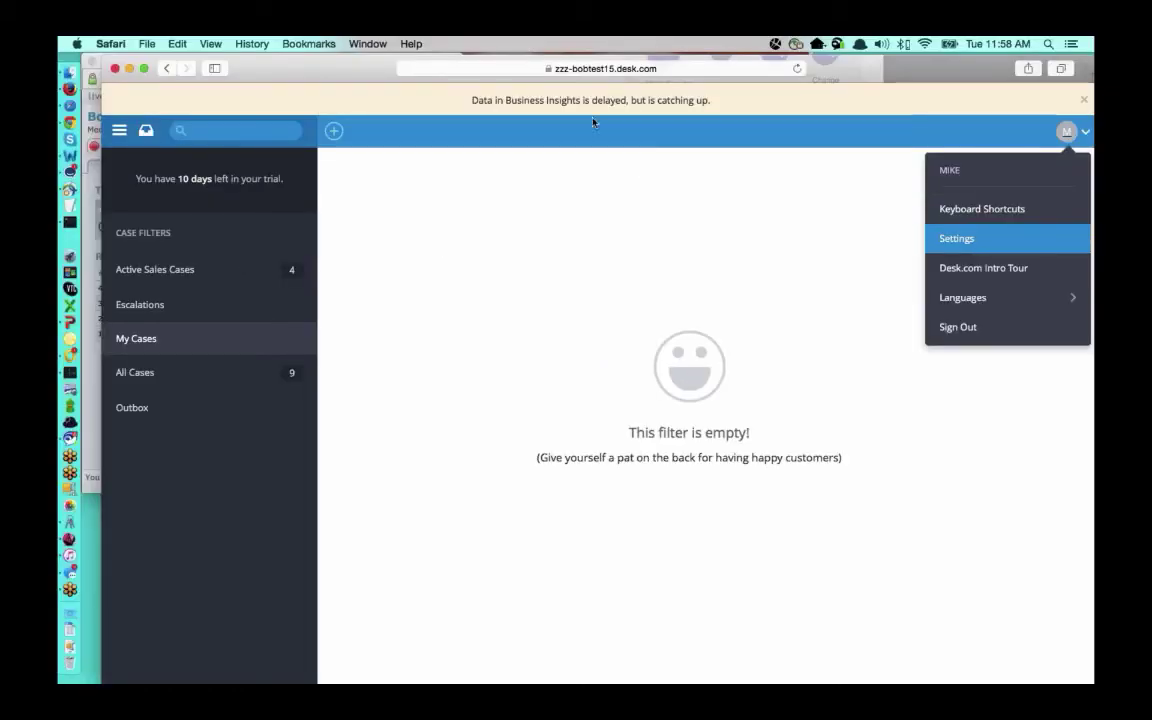
drag(298, 72, 278, 76)
click(192, 276)
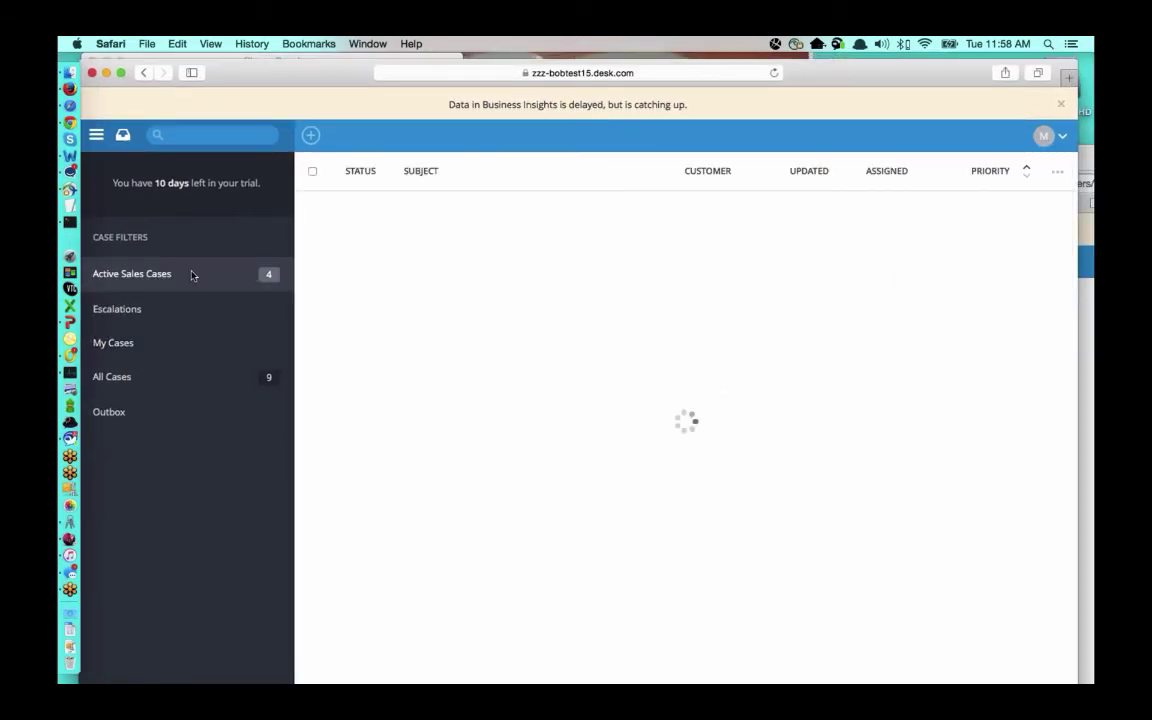
- Check the sales agent's Escalations, My Cases and All Cases filters, keeping the Safari Outbox window in front
click(1045, 135)
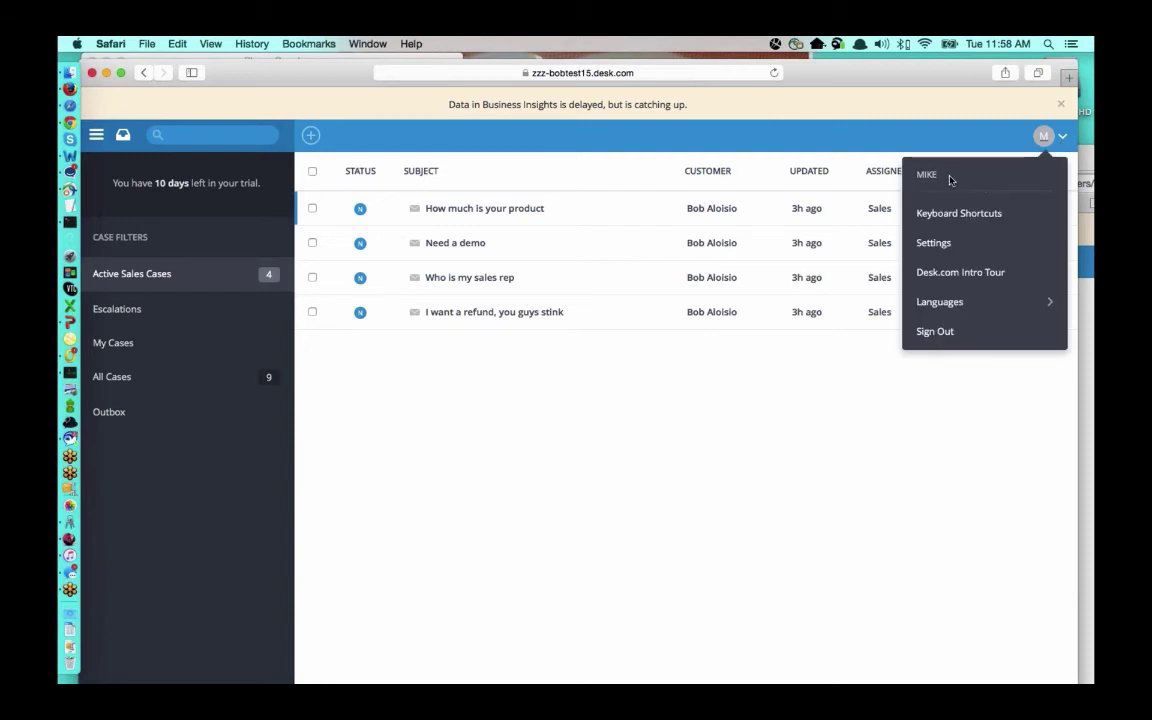
click(172, 279)
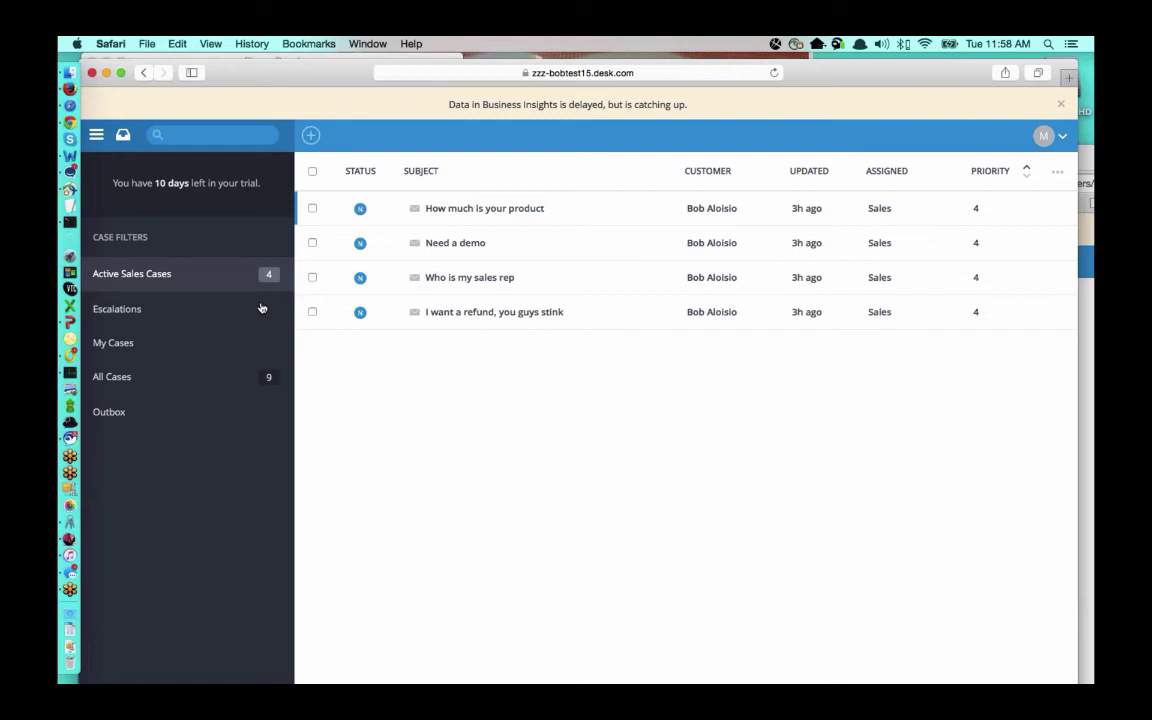
click(170, 320)
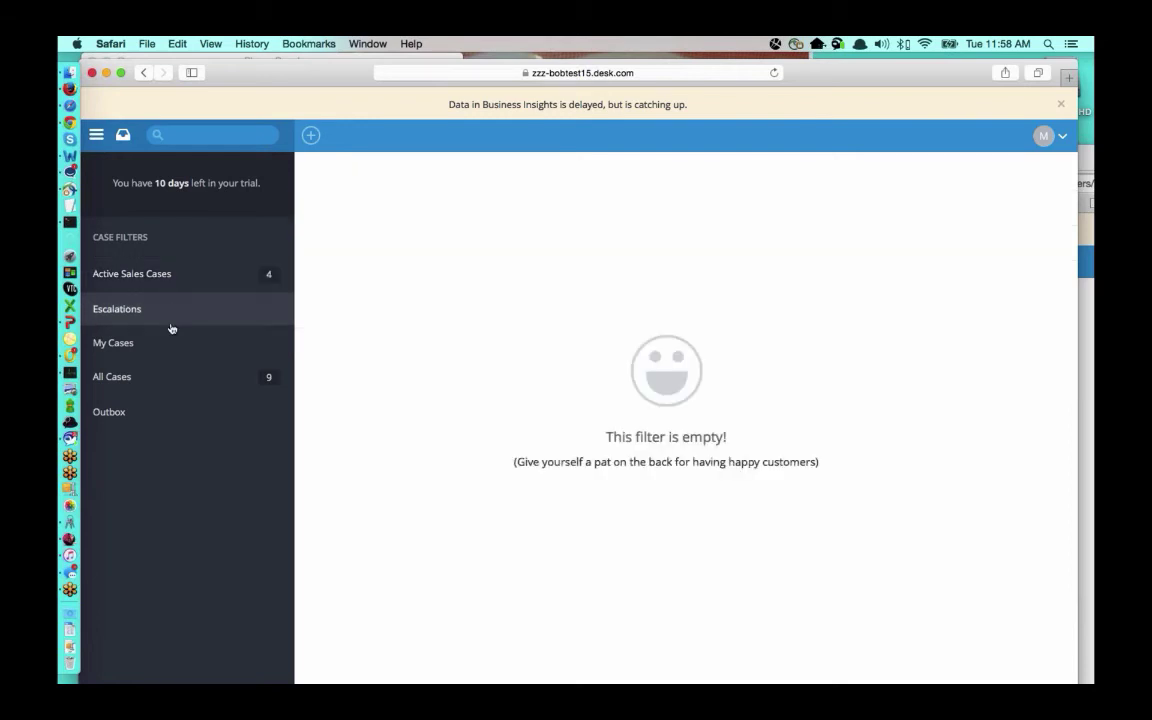
click(165, 351)
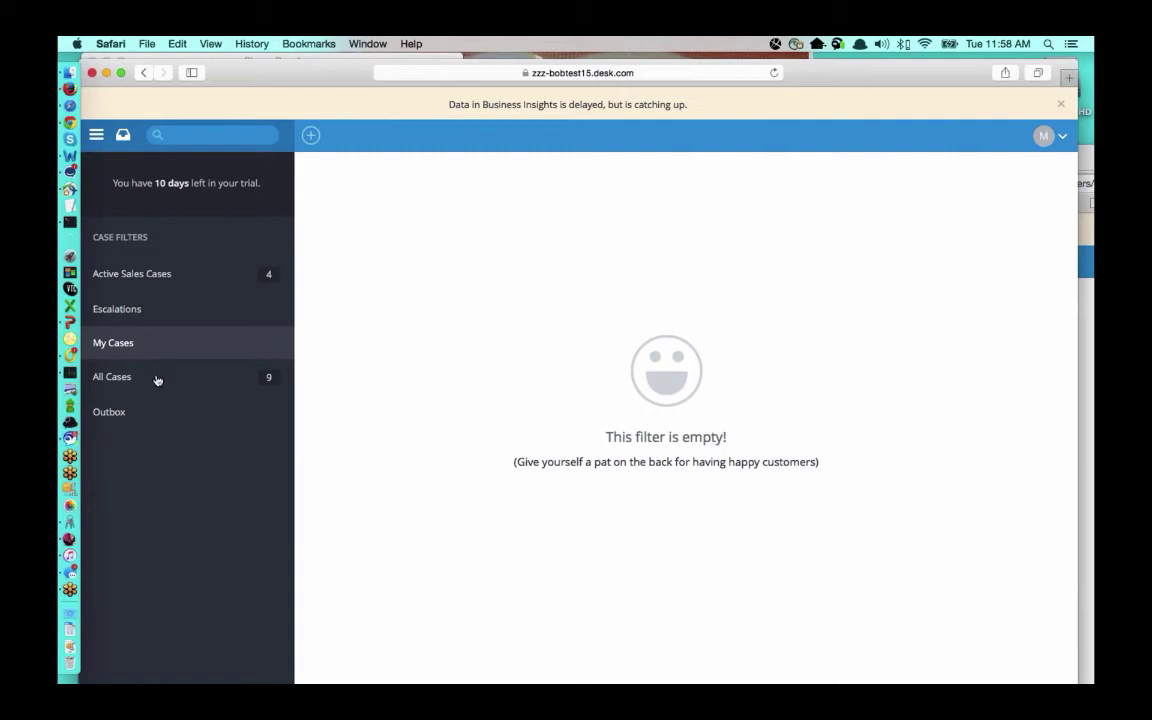
click(157, 378)
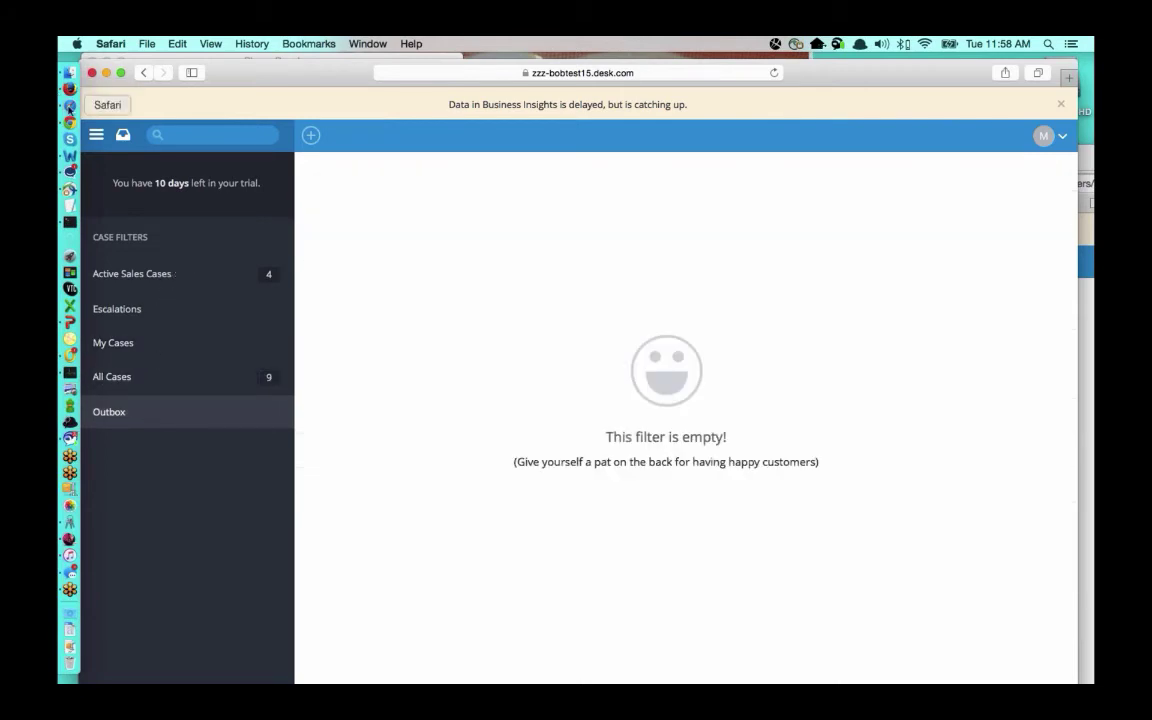
right_click(70, 106)
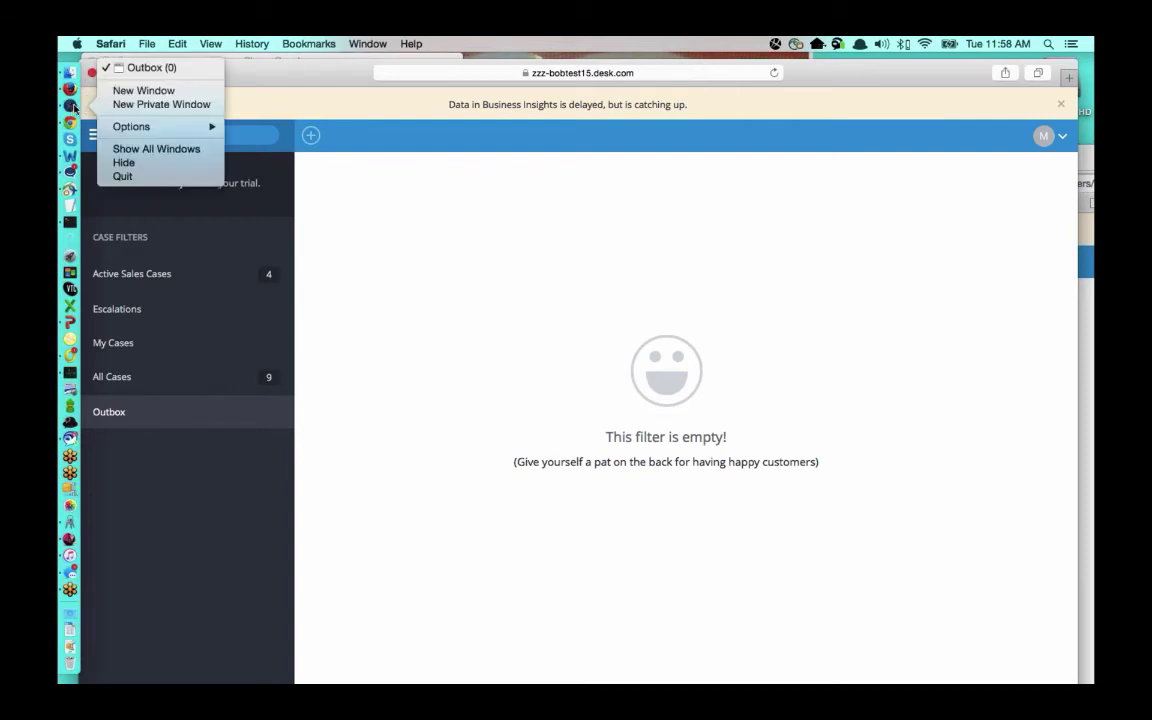
click(140, 61)
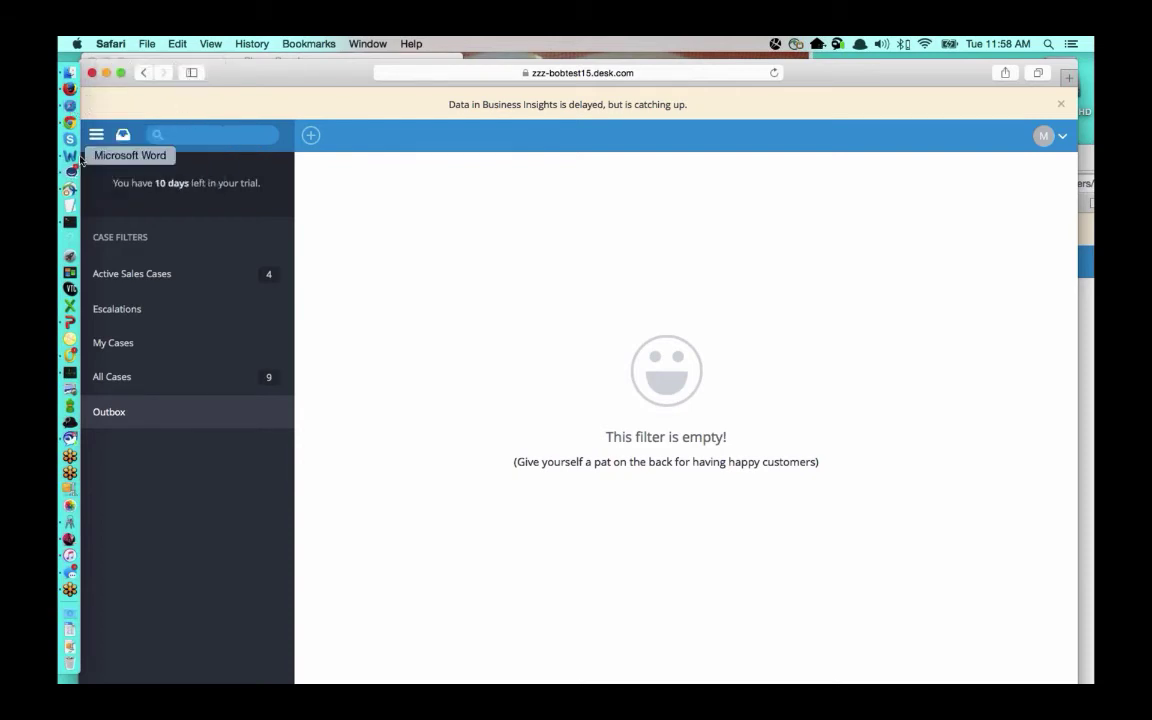
right_click(70, 122)
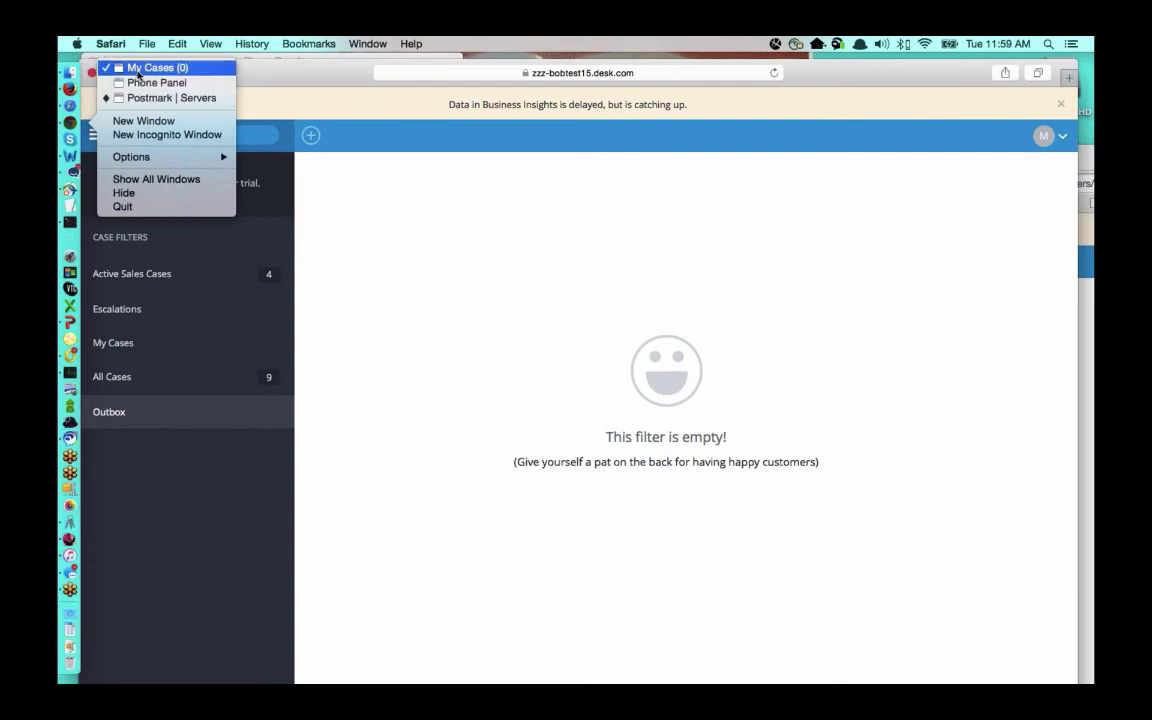
- Bring the Chrome support agent window forward, move it up, and show its five Active Support Cases
click(144, 70)
drag(930, 160, 585, 40)
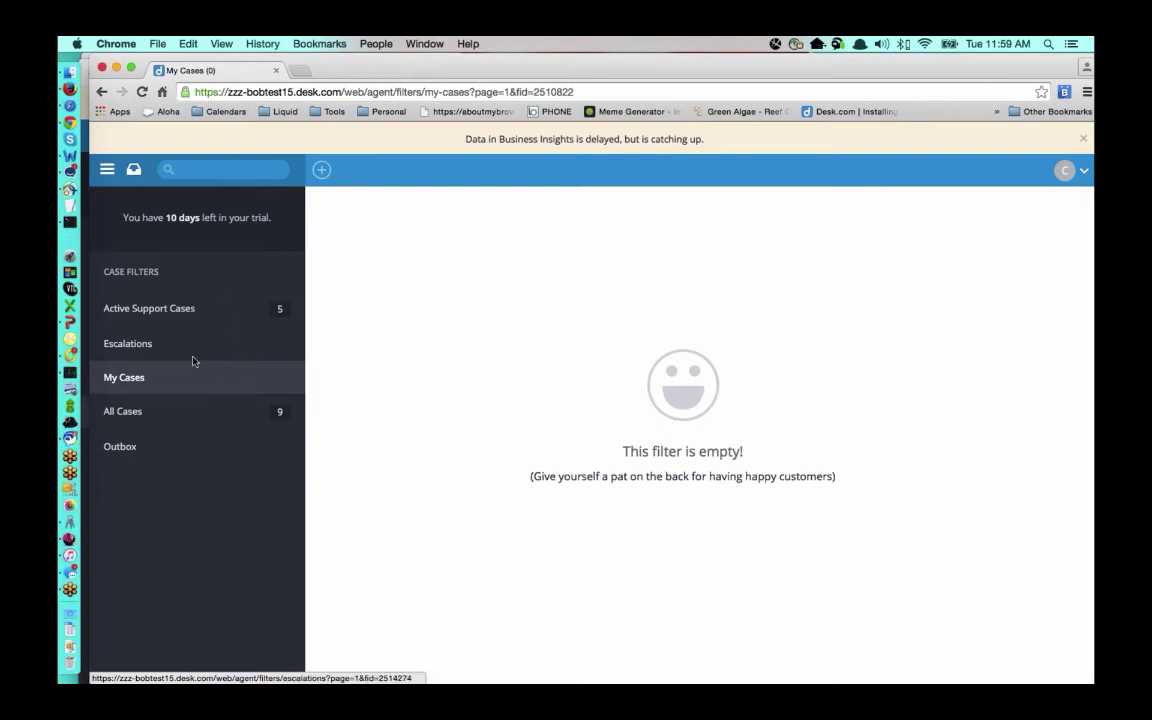
click(213, 311)
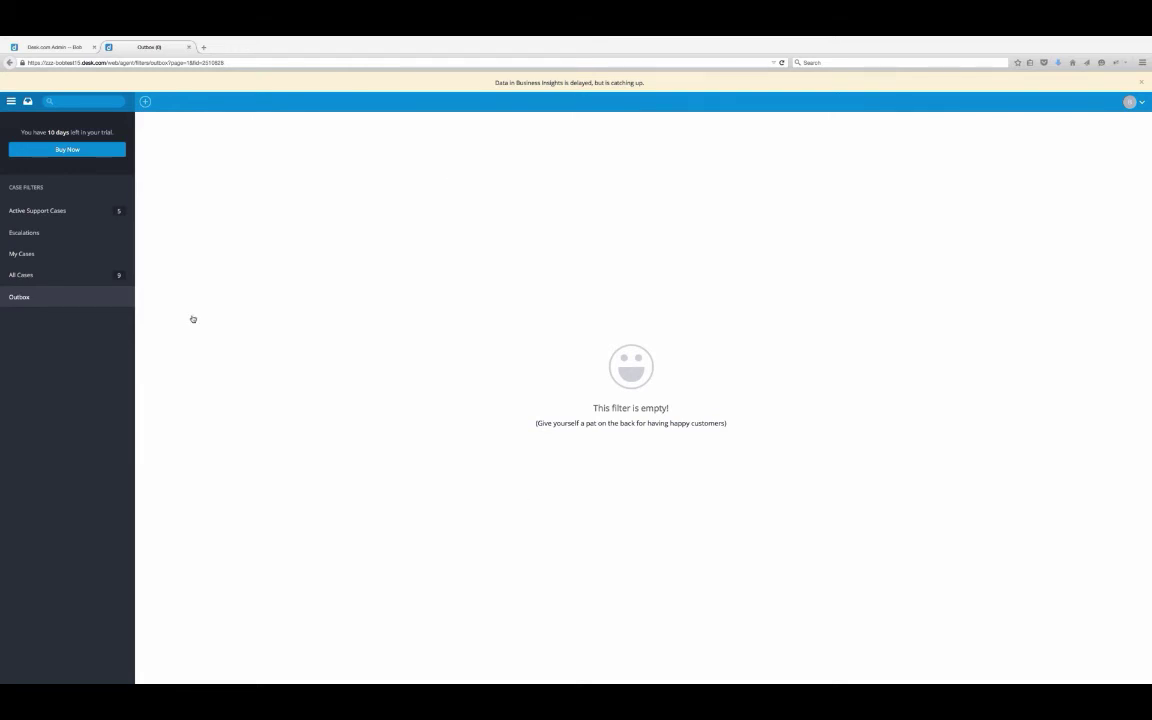
- Assign the 'How do I delete users' case to (Me), then check My Cases and Active Support Cases
click(64, 213)
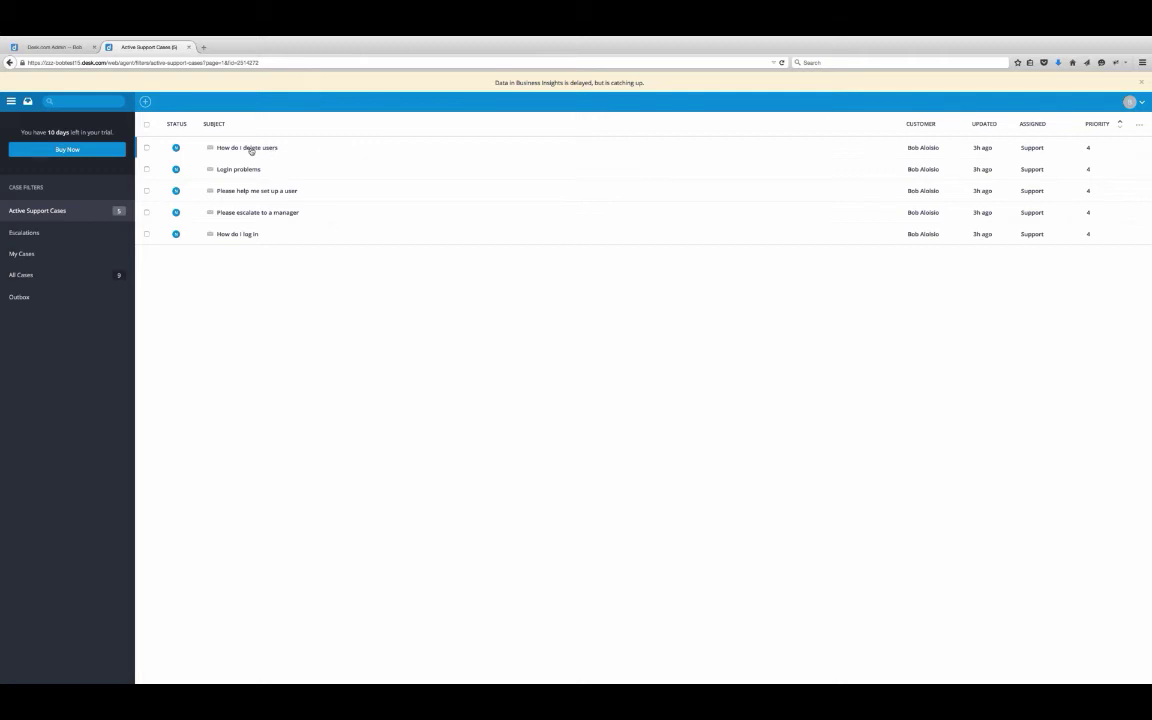
mouse_move(250, 148)
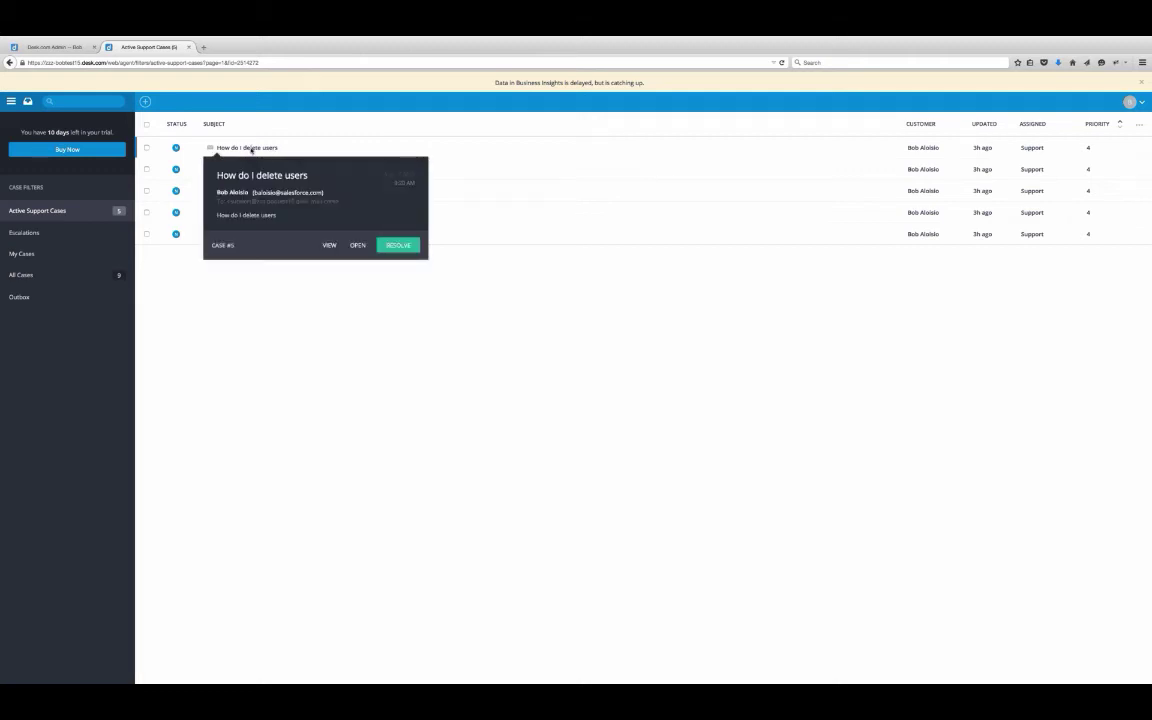
click(250, 148)
click(1098, 197)
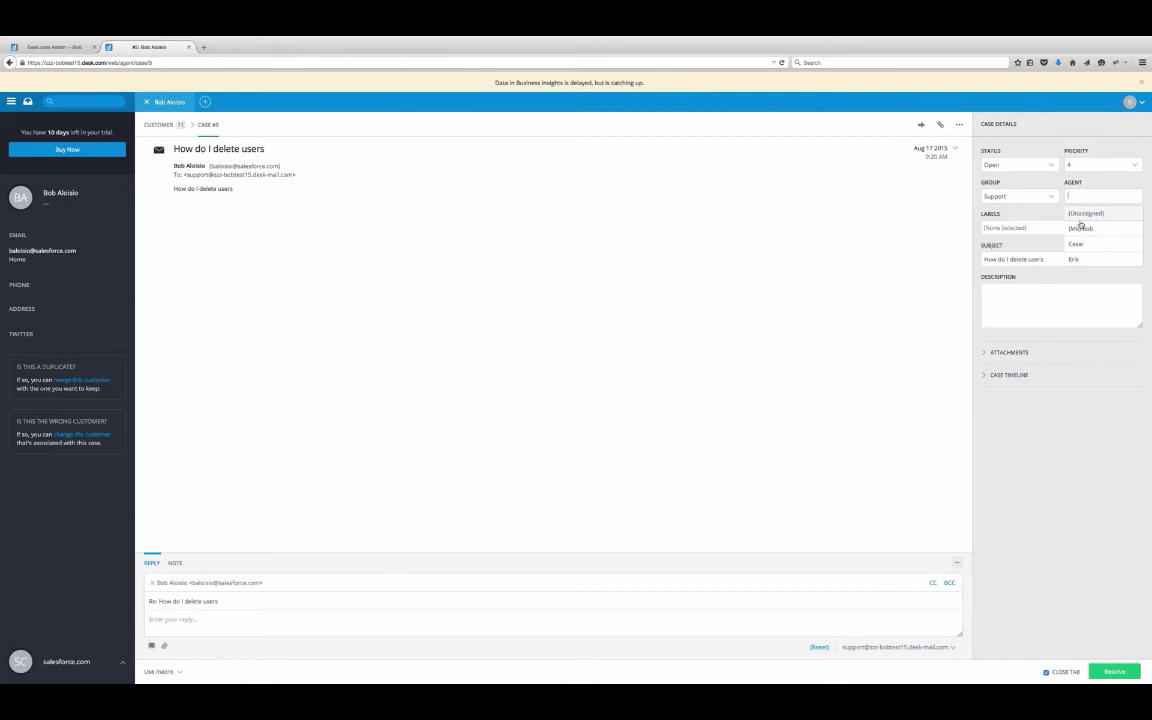
click(1081, 228)
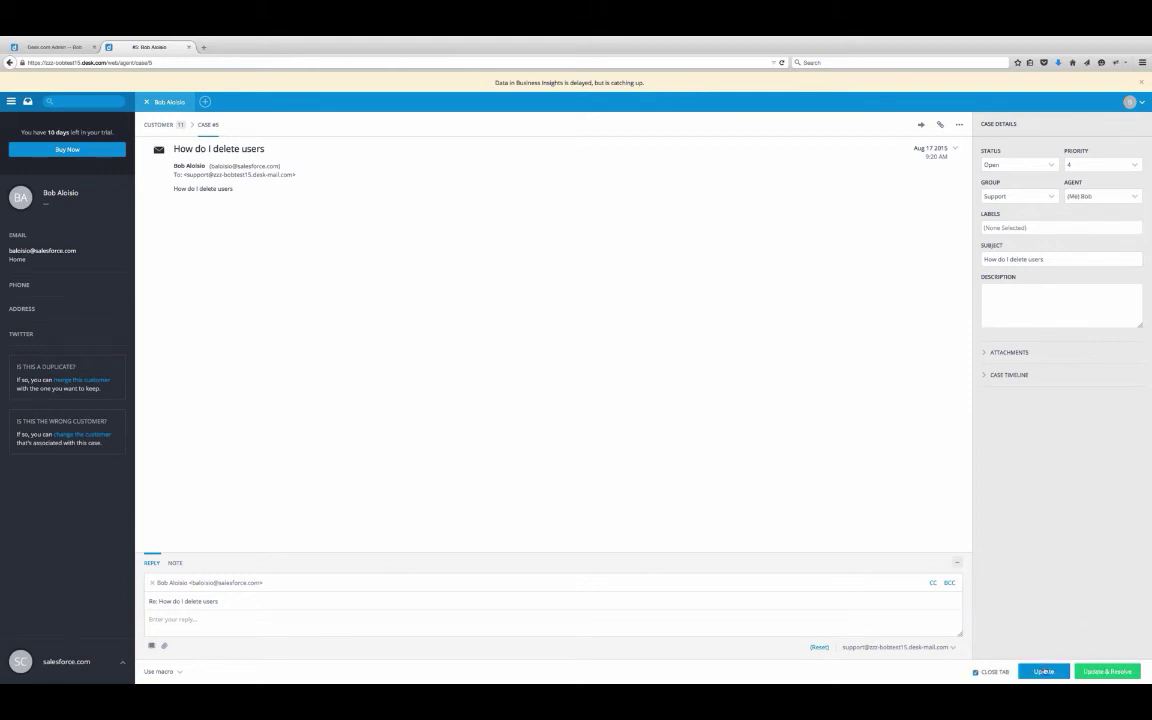
click(1043, 671)
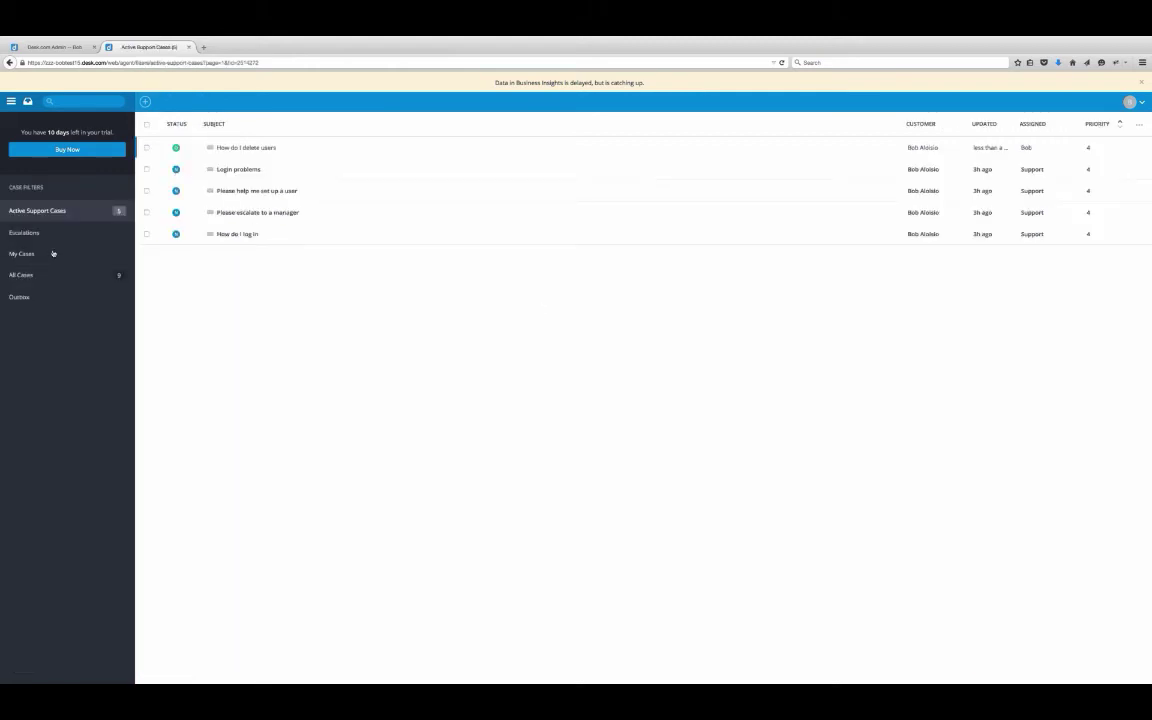
click(53, 253)
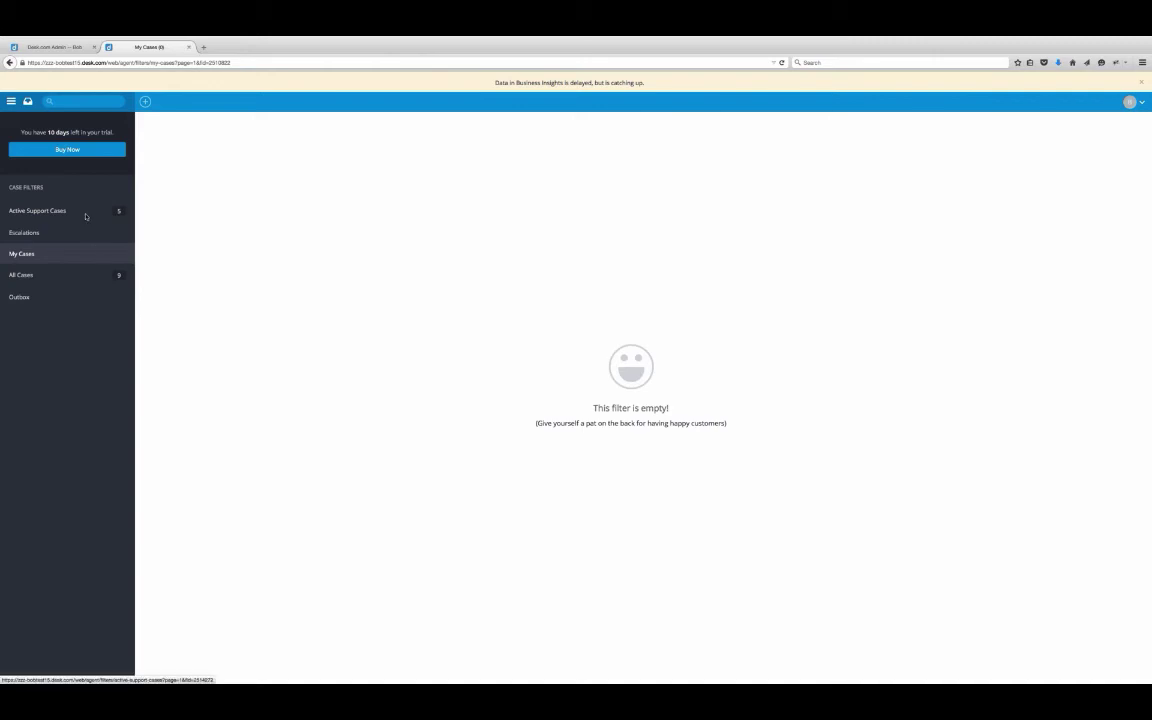
click(85, 216)
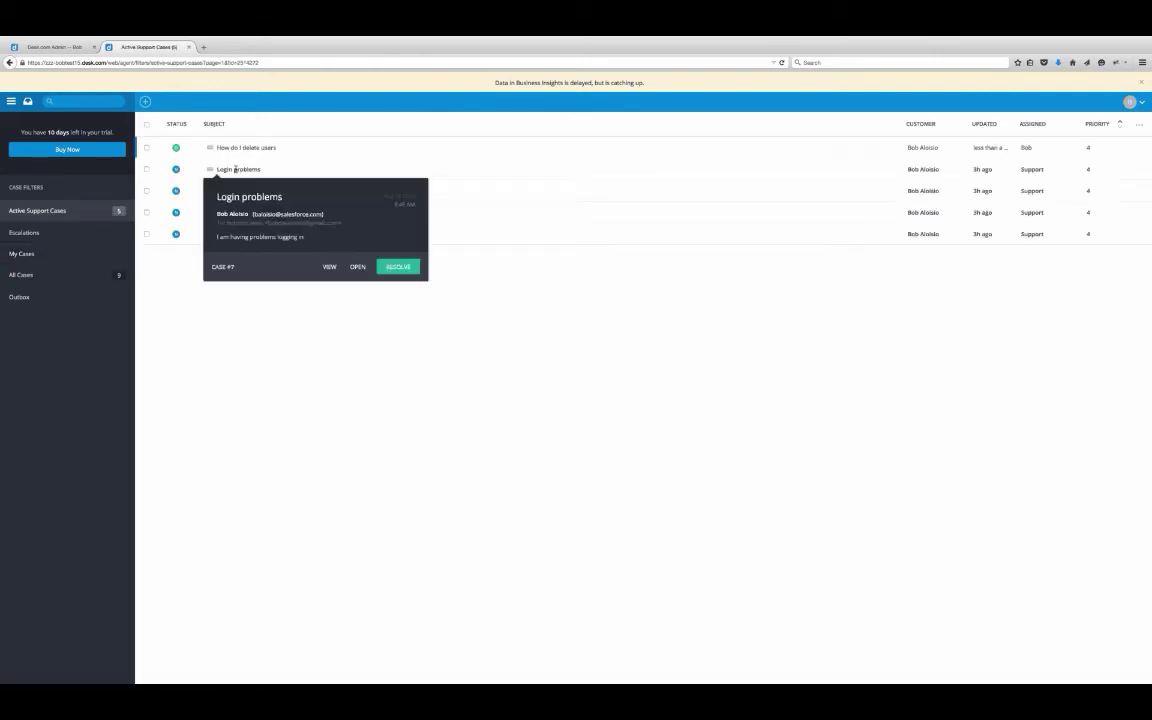
- Reply 'ThIS is how you re' to the Login problems case, keeping group Support, and send it
click(237, 170)
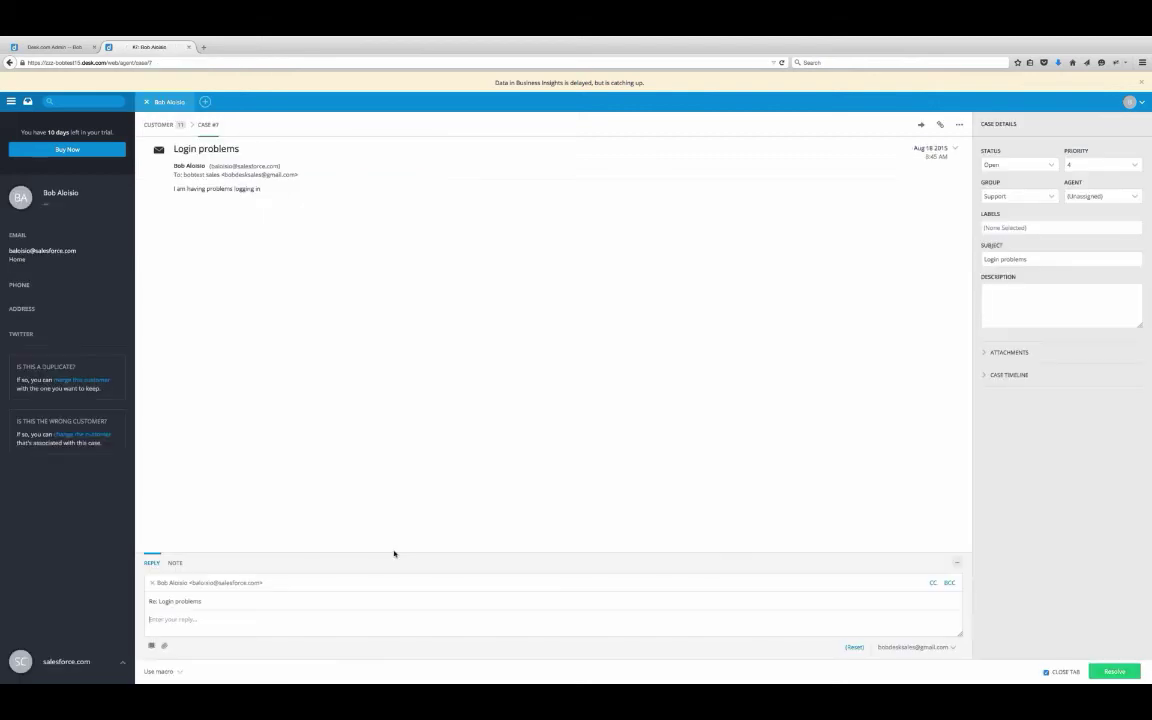
click(275, 623)
text(Th)
text(IS is how you re)
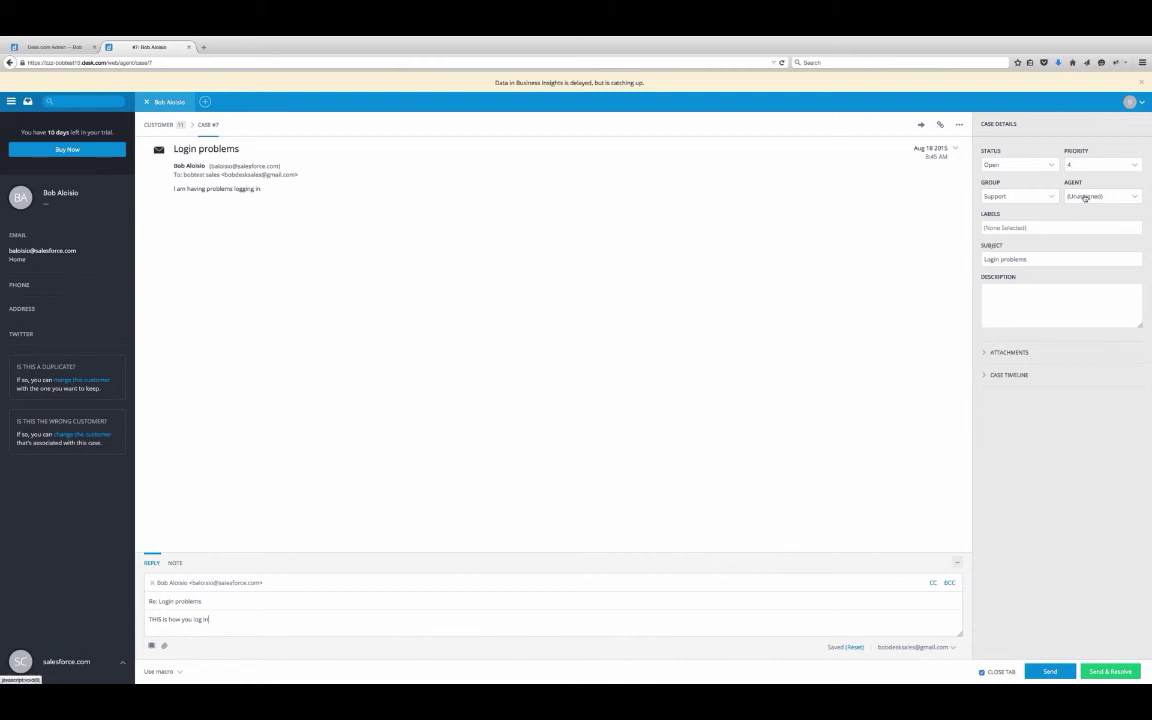
click(1049, 195)
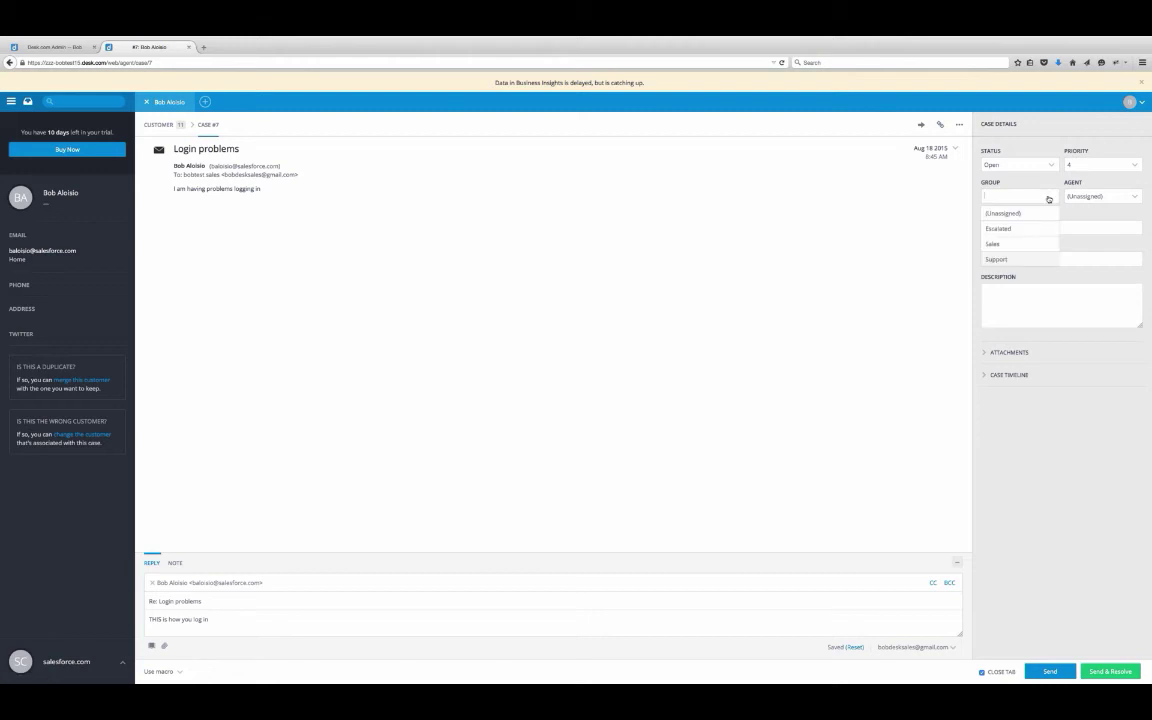
click(1018, 258)
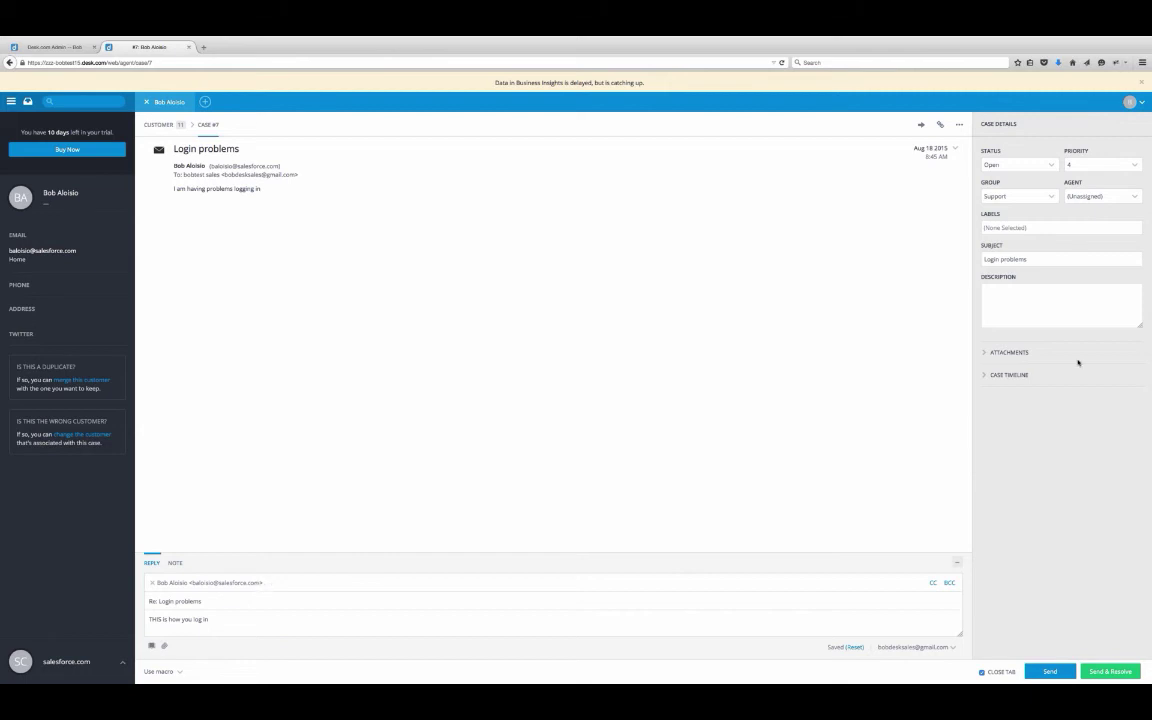
click(1046, 194)
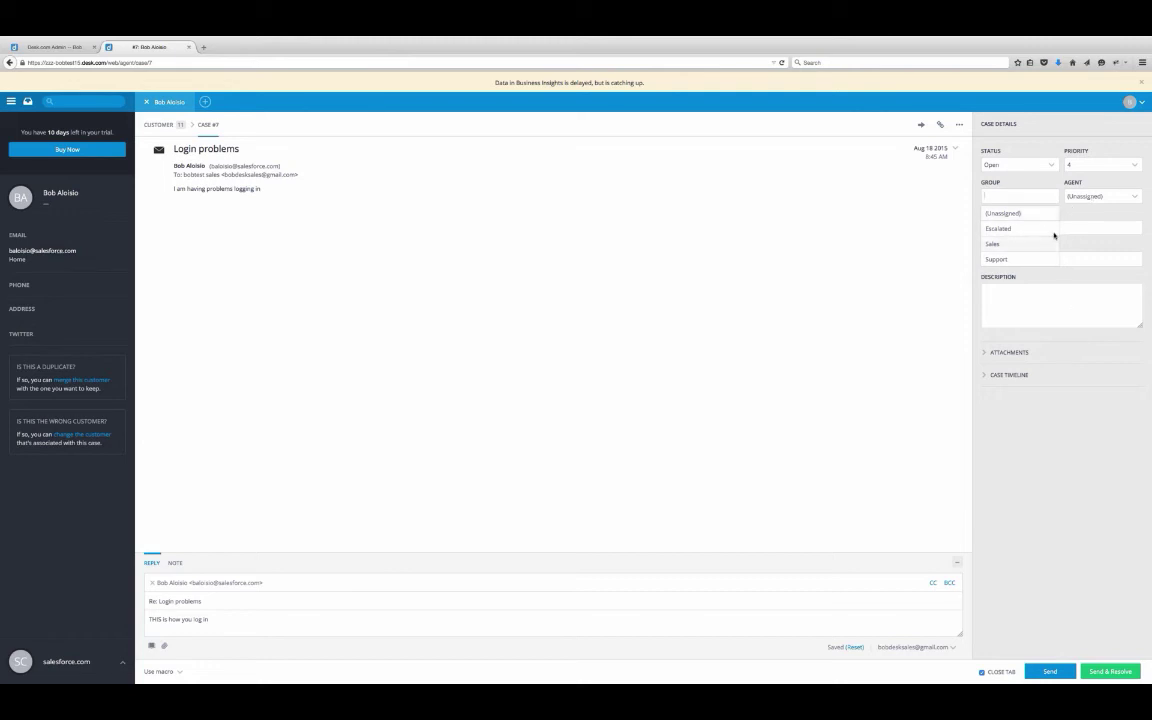
key(Return)
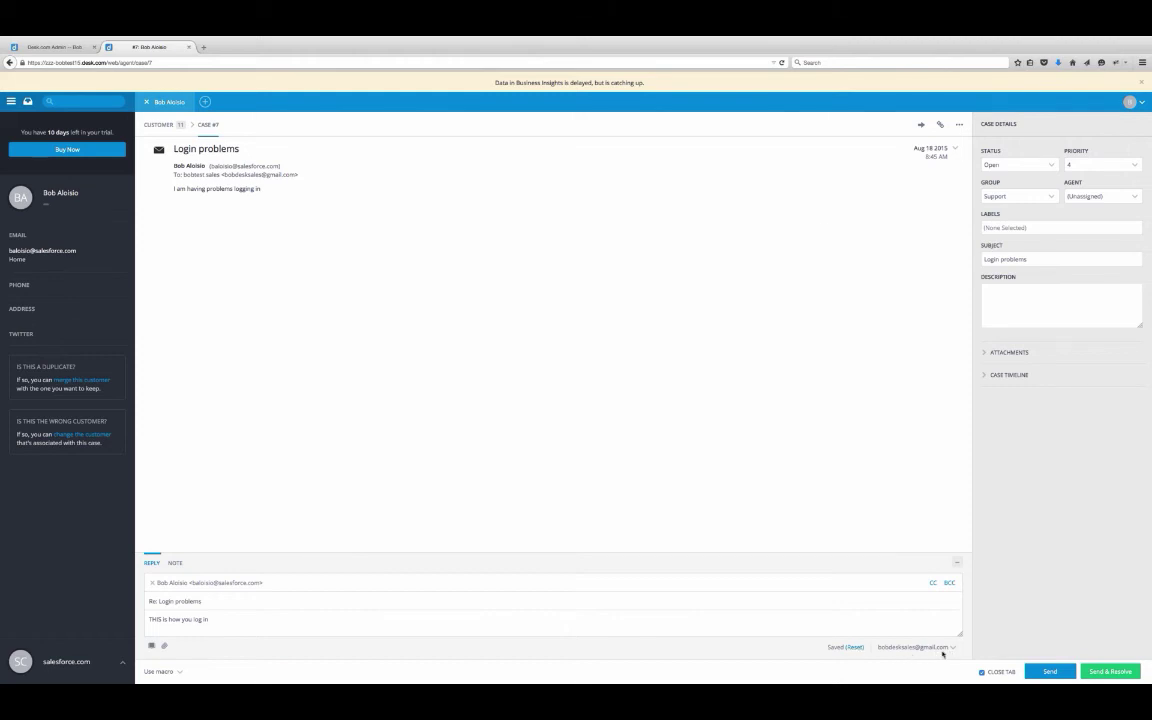
click(1052, 672)
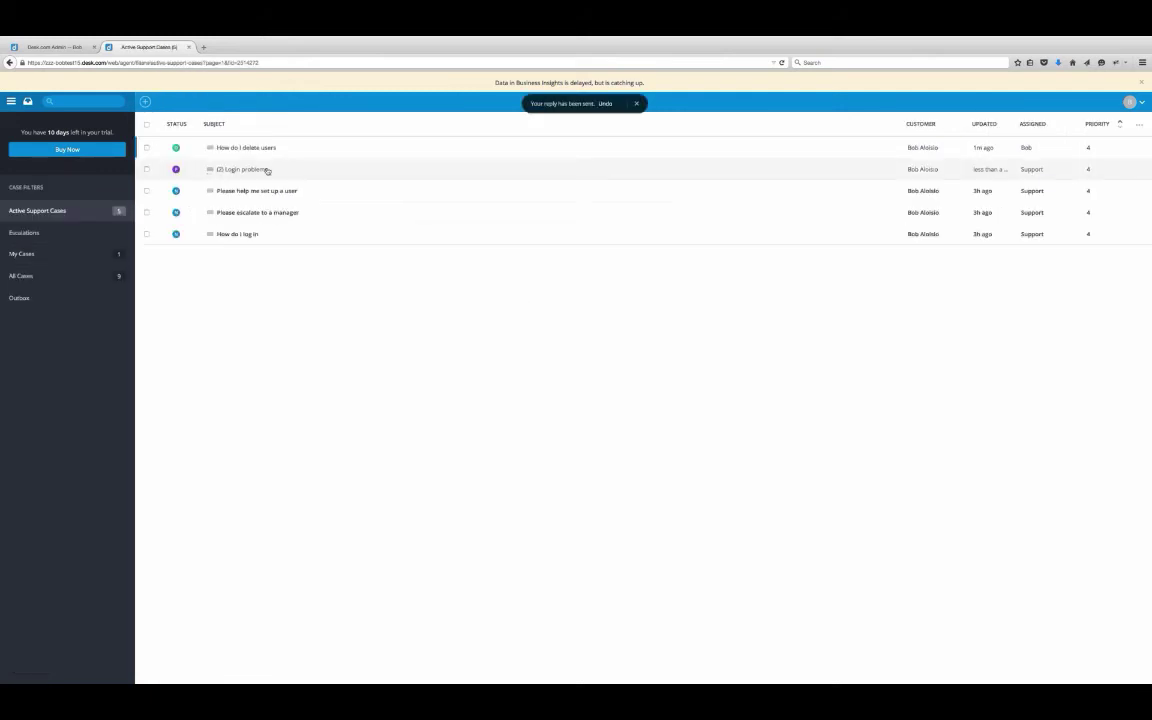
click(265, 168)
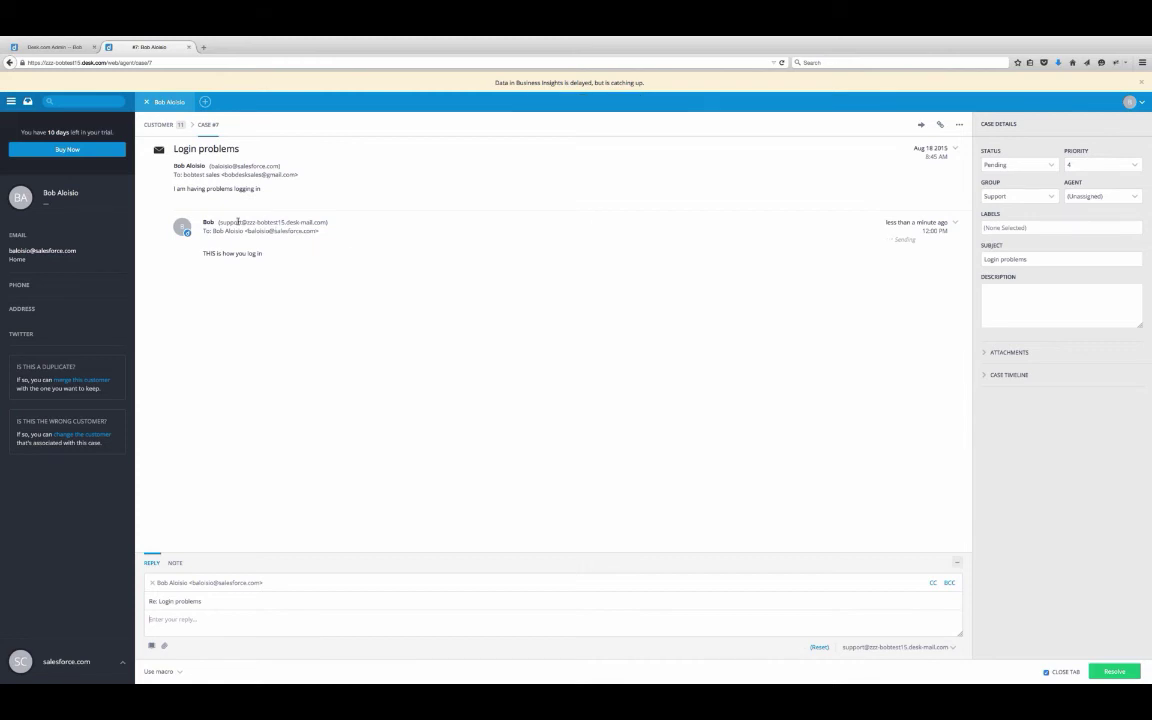
drag(219, 222, 327, 222)
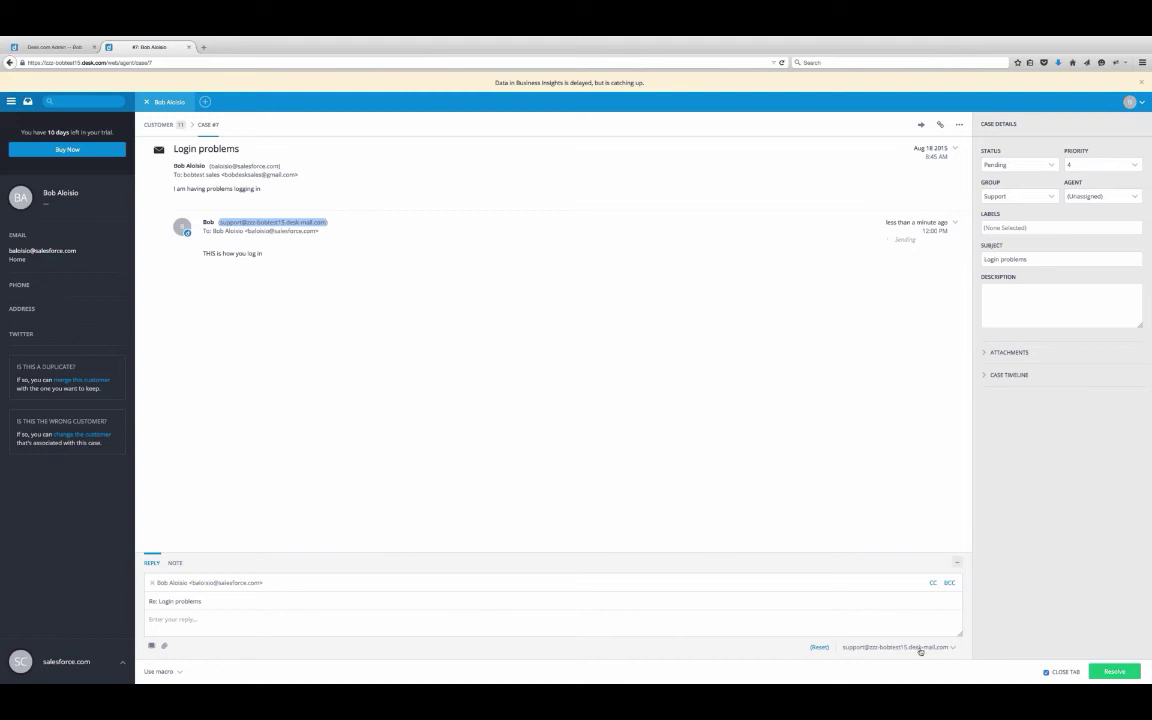
click(946, 647)
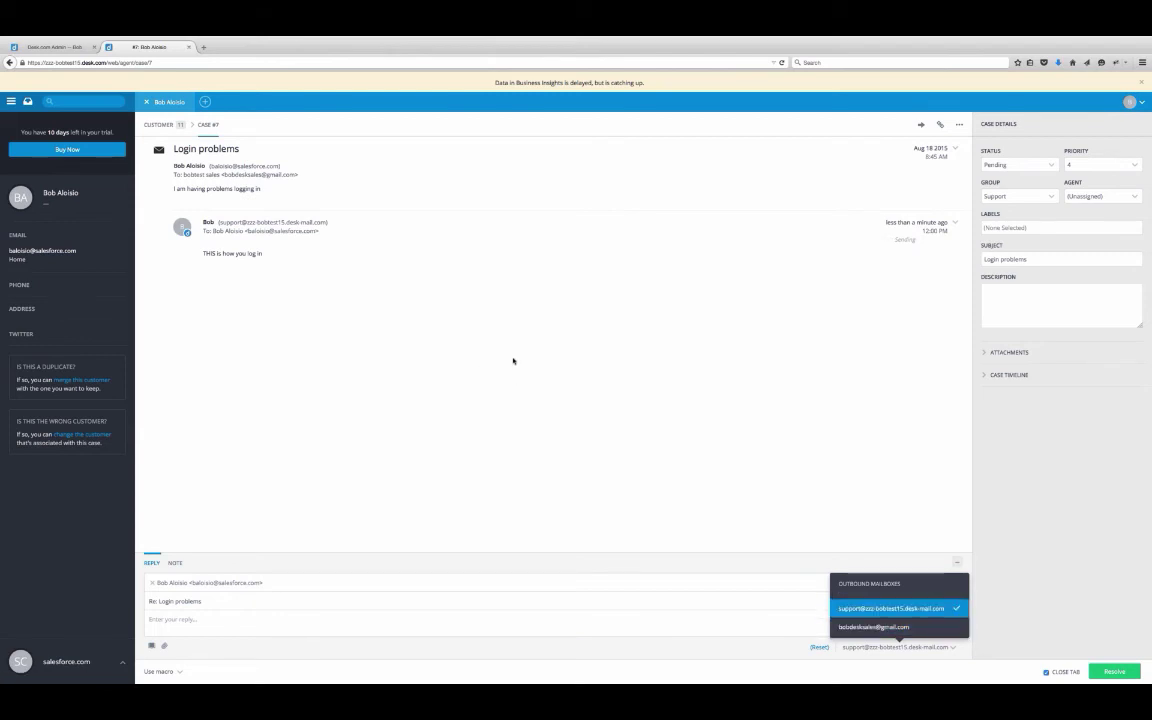
click(504, 373)
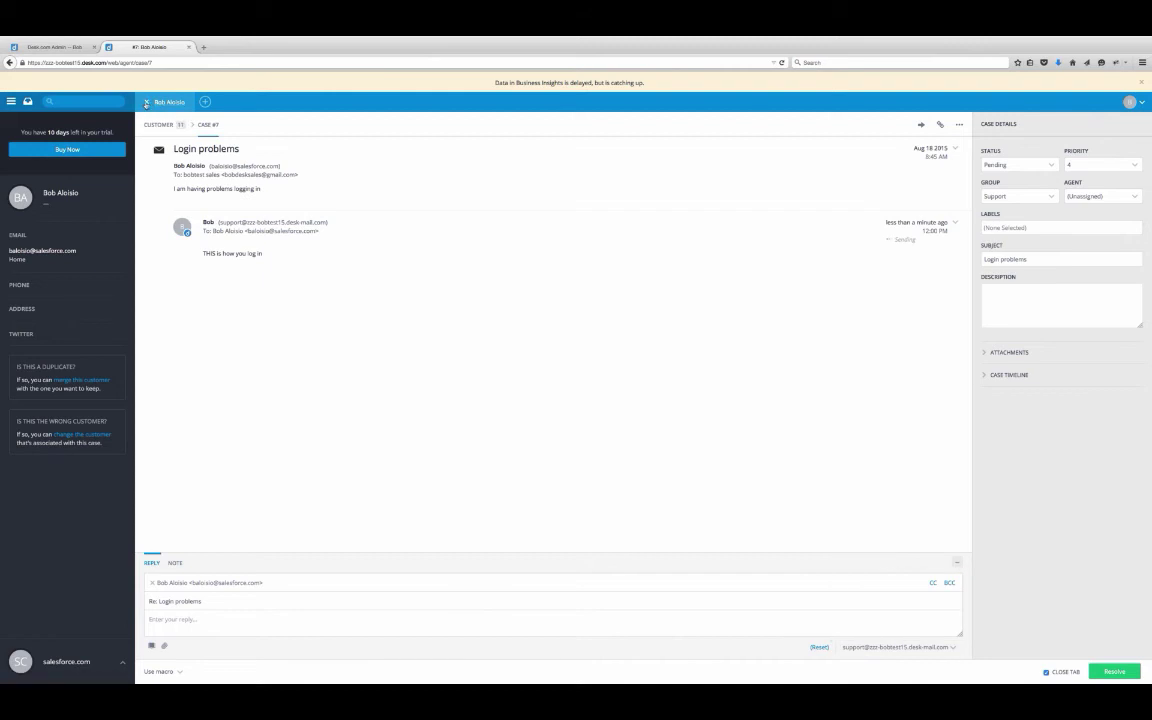
click(146, 103)
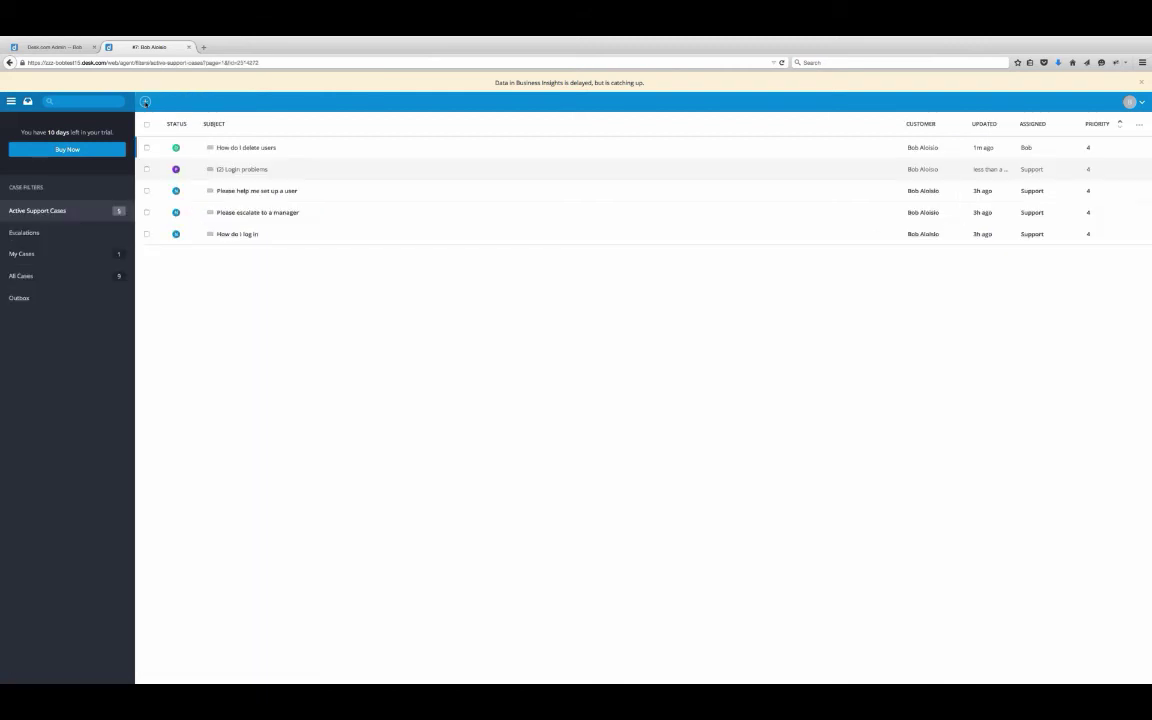
click(46, 258)
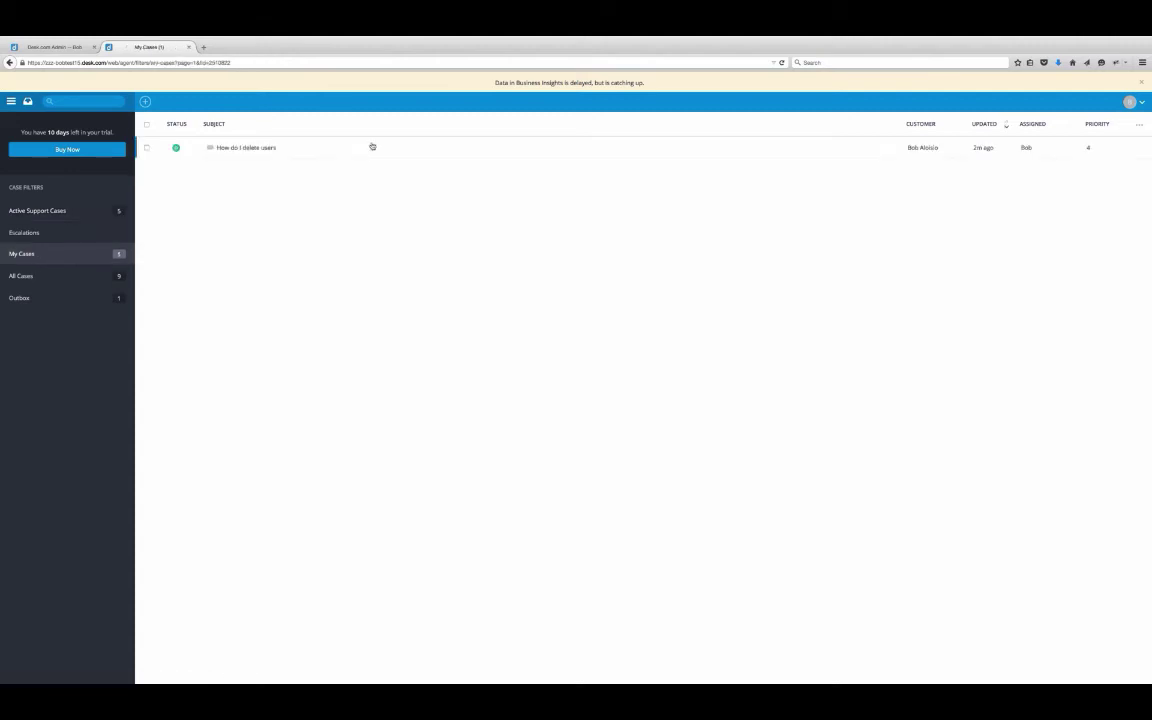
click(232, 148)
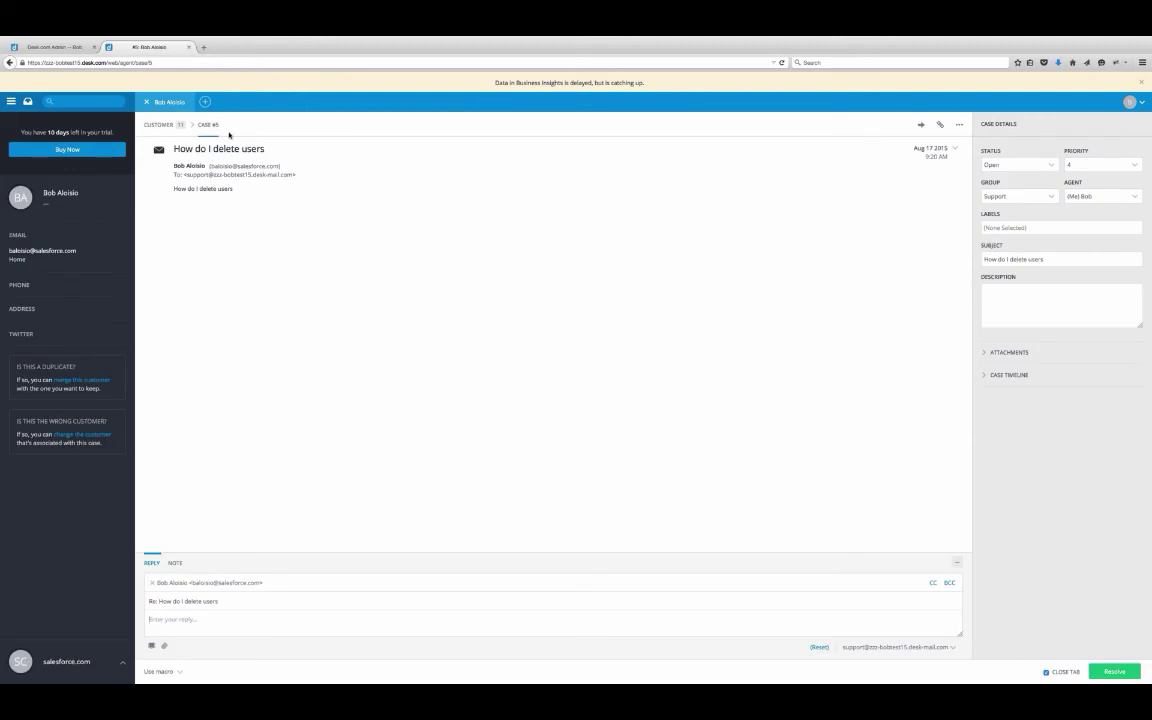
click(146, 102)
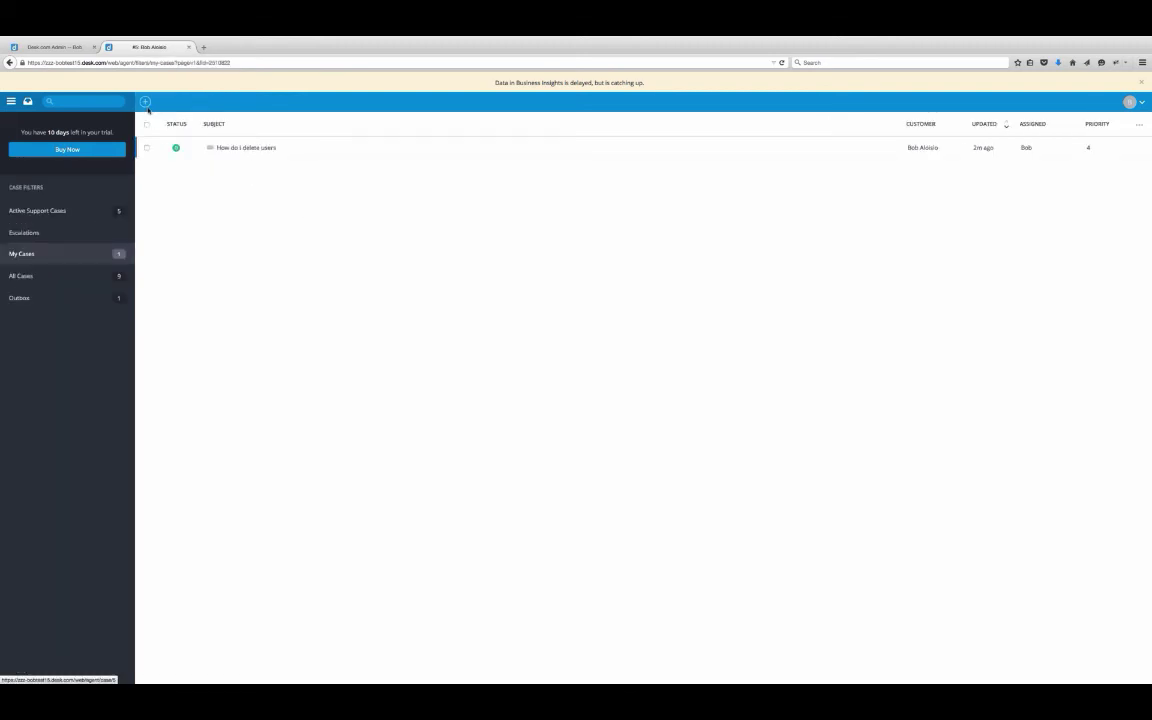
click(69, 207)
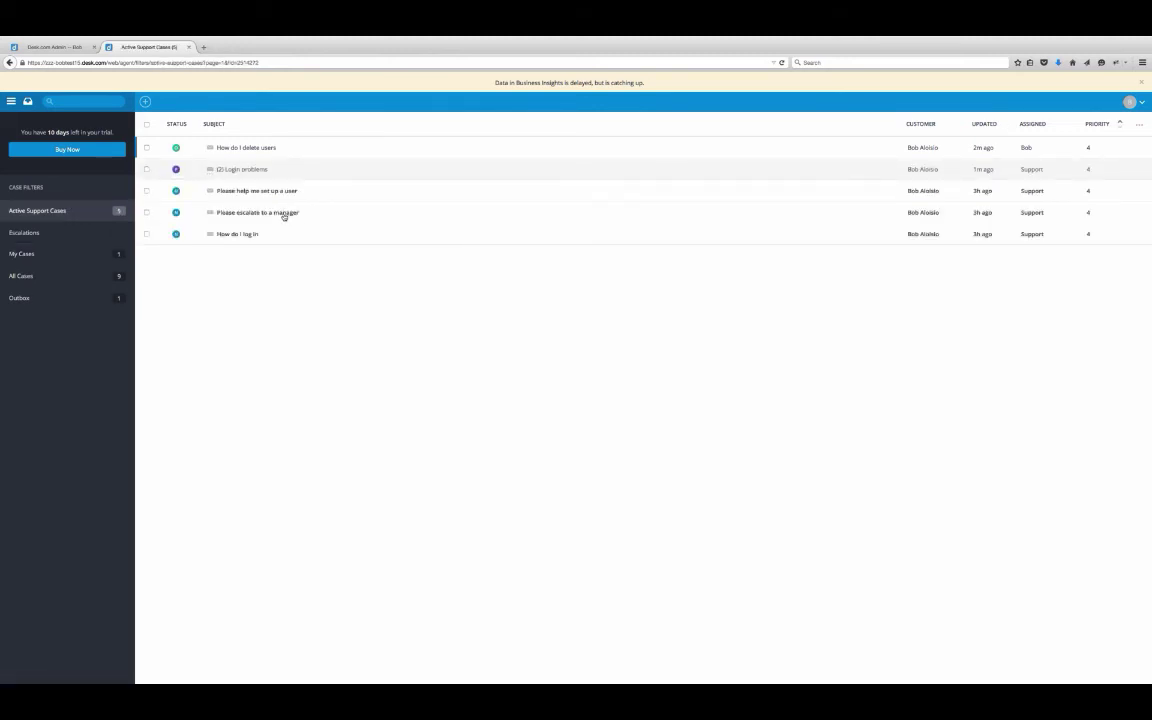
mouse_move(284, 216)
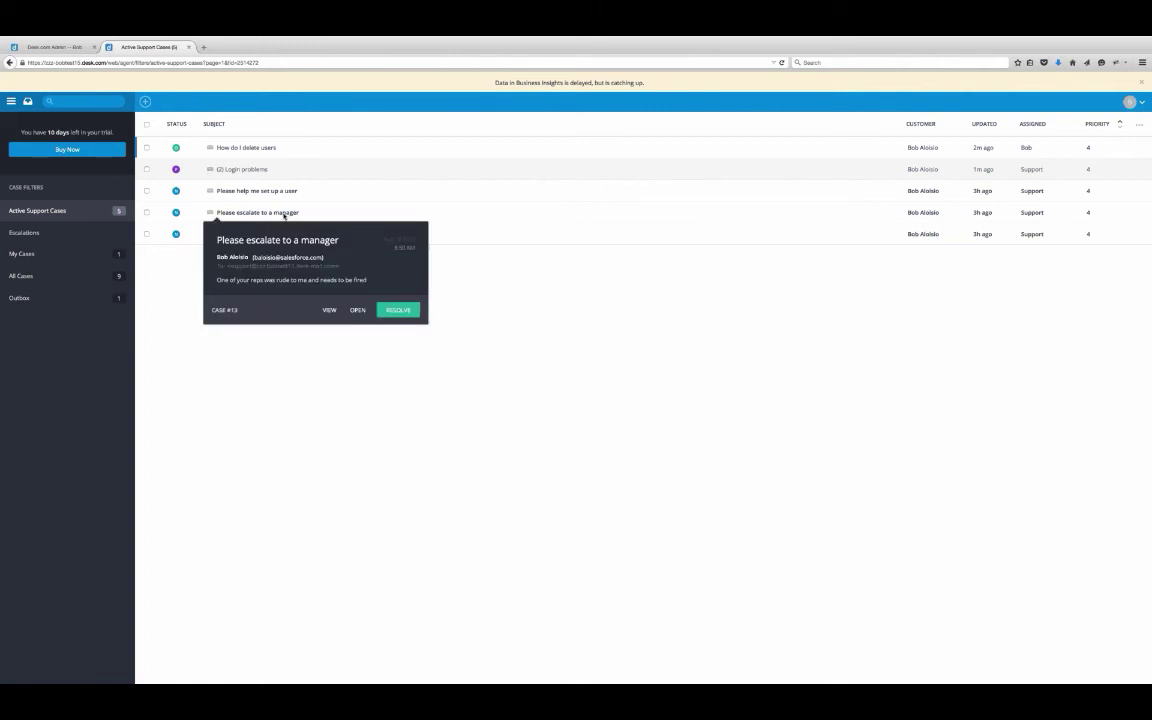
- Move 'Please escalate to a manager' to the Escalated group with note 'Dear managers, please insist'
click(284, 214)
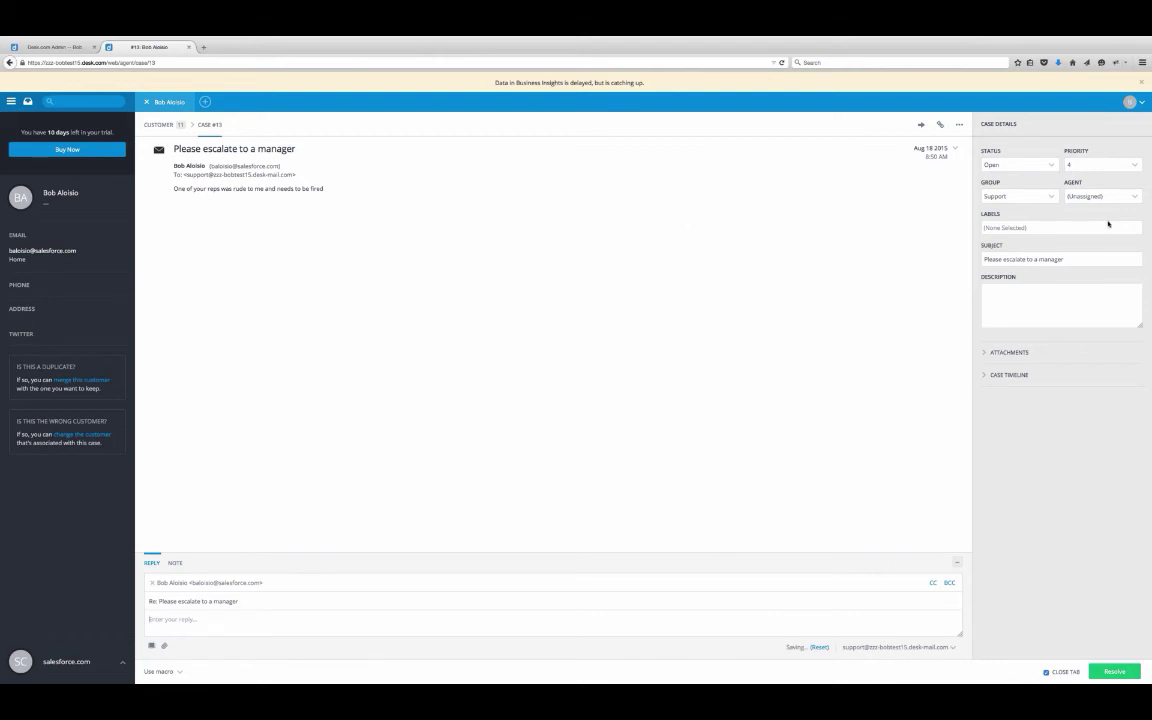
click(1055, 198)
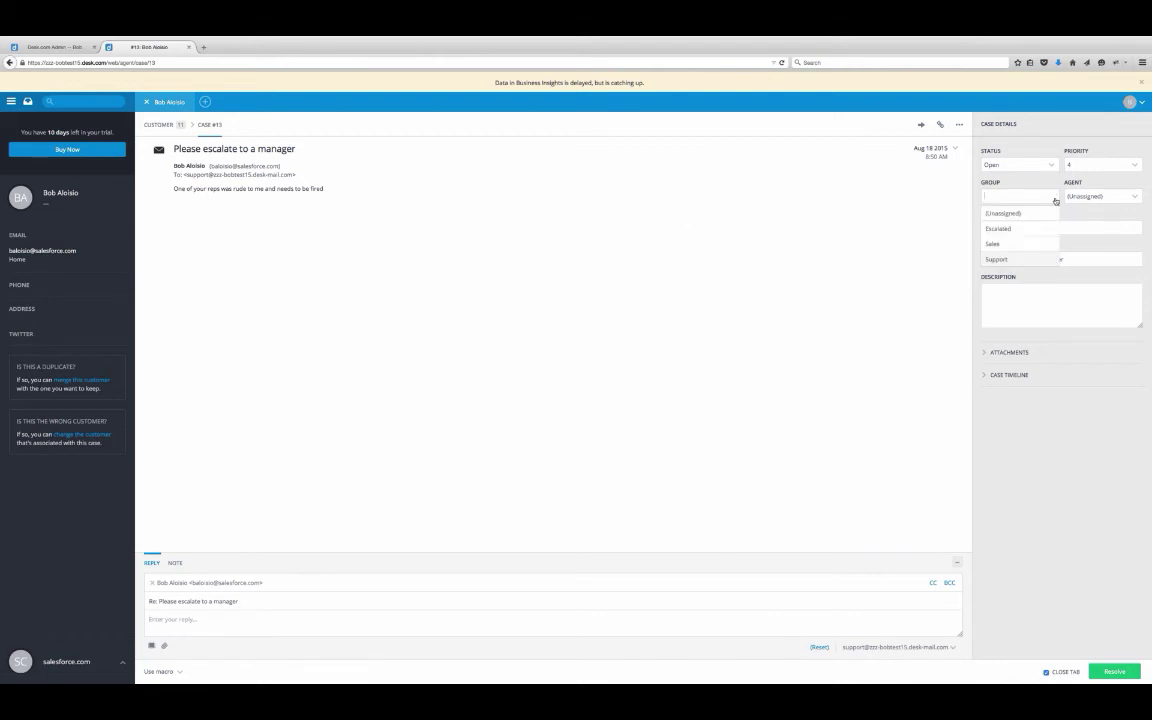
click(1010, 228)
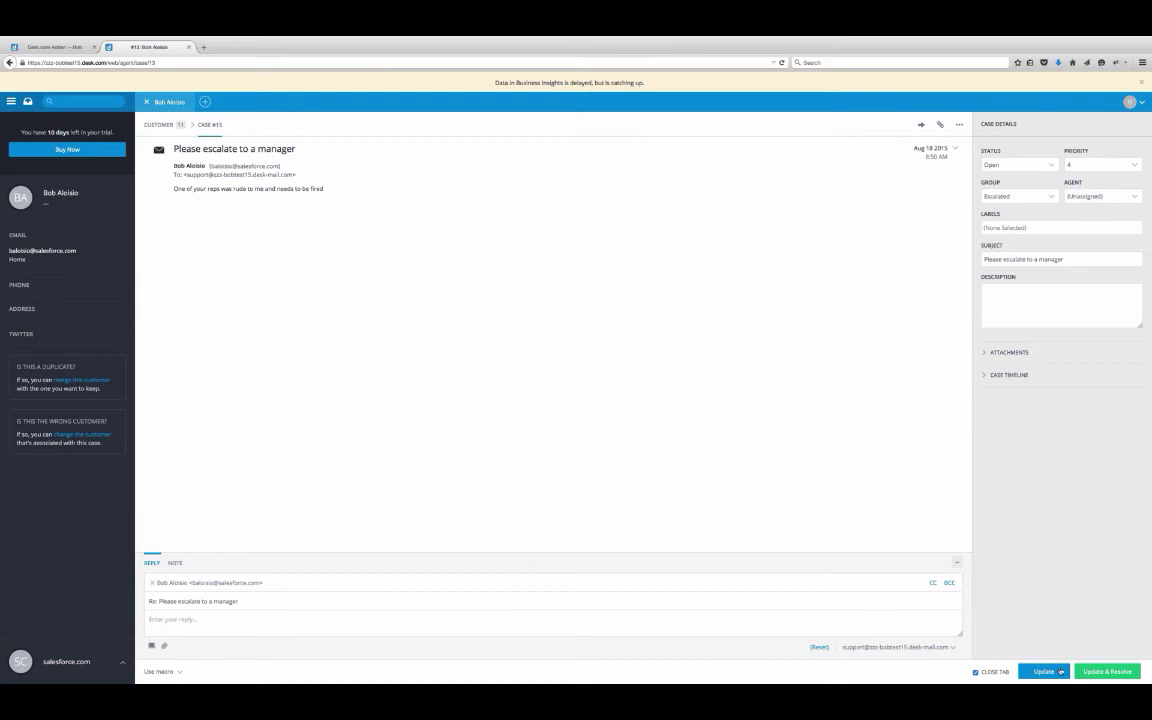
click(177, 563)
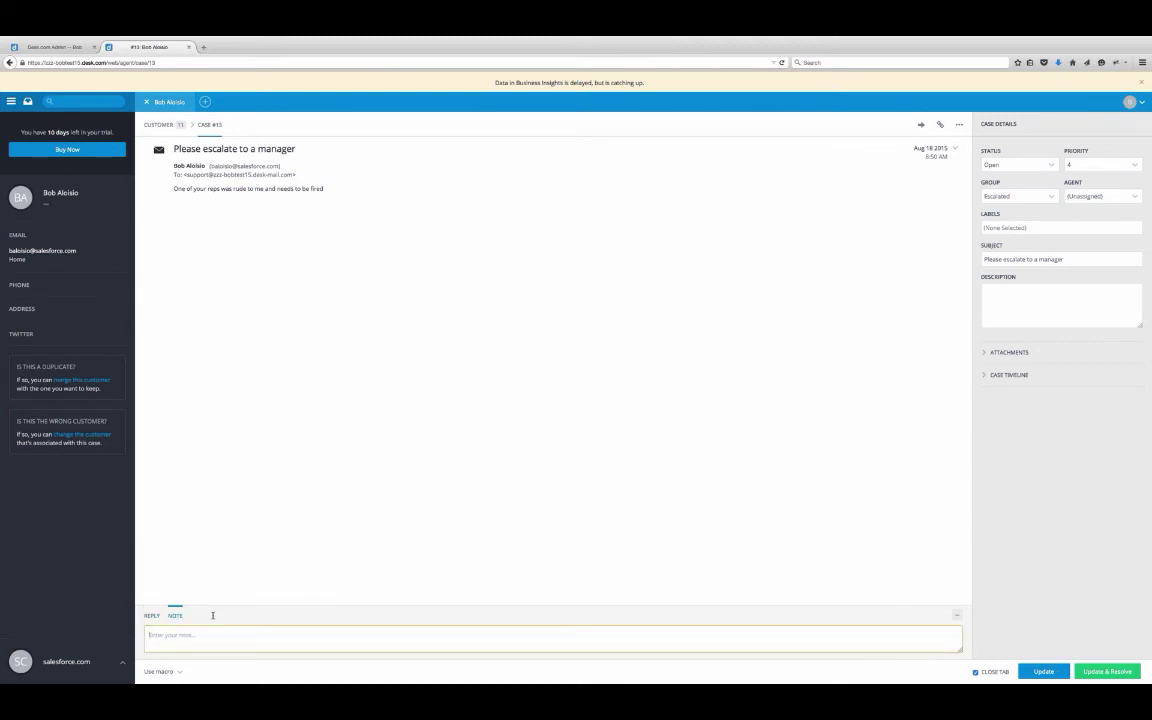
text(Dear managers, please insist this customer)
click(1051, 673)
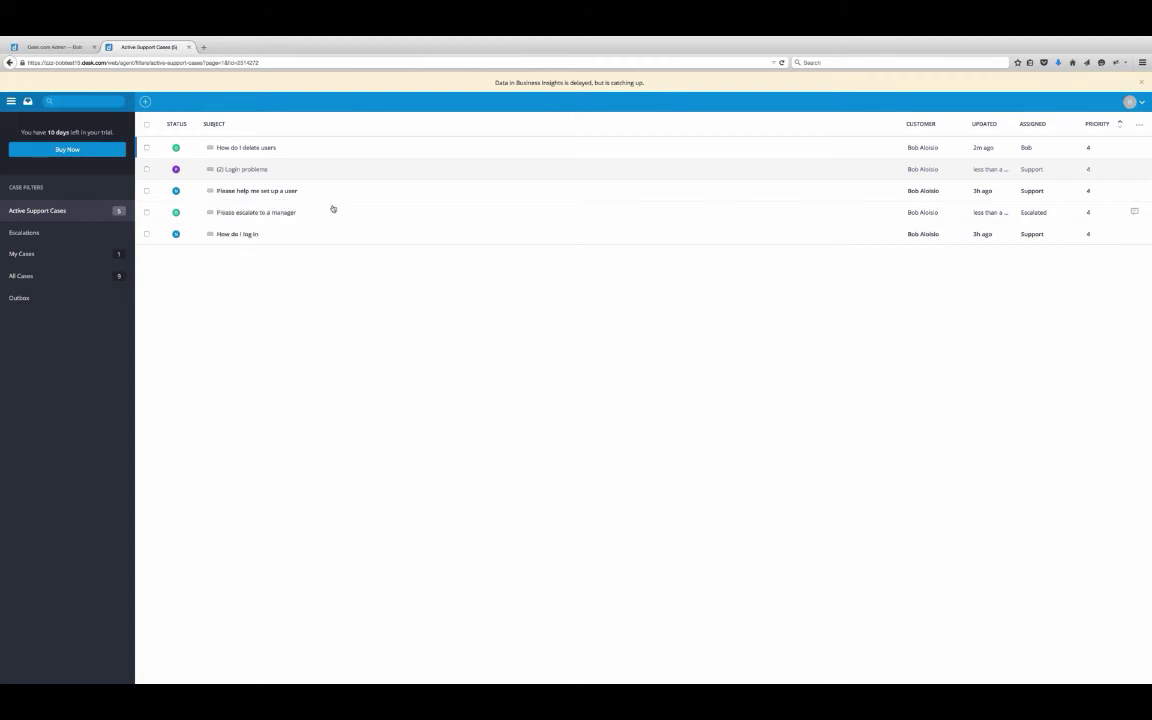
- Label the refund case Escalation and add note 'Iflease find out why they need a refund'
click(71, 277)
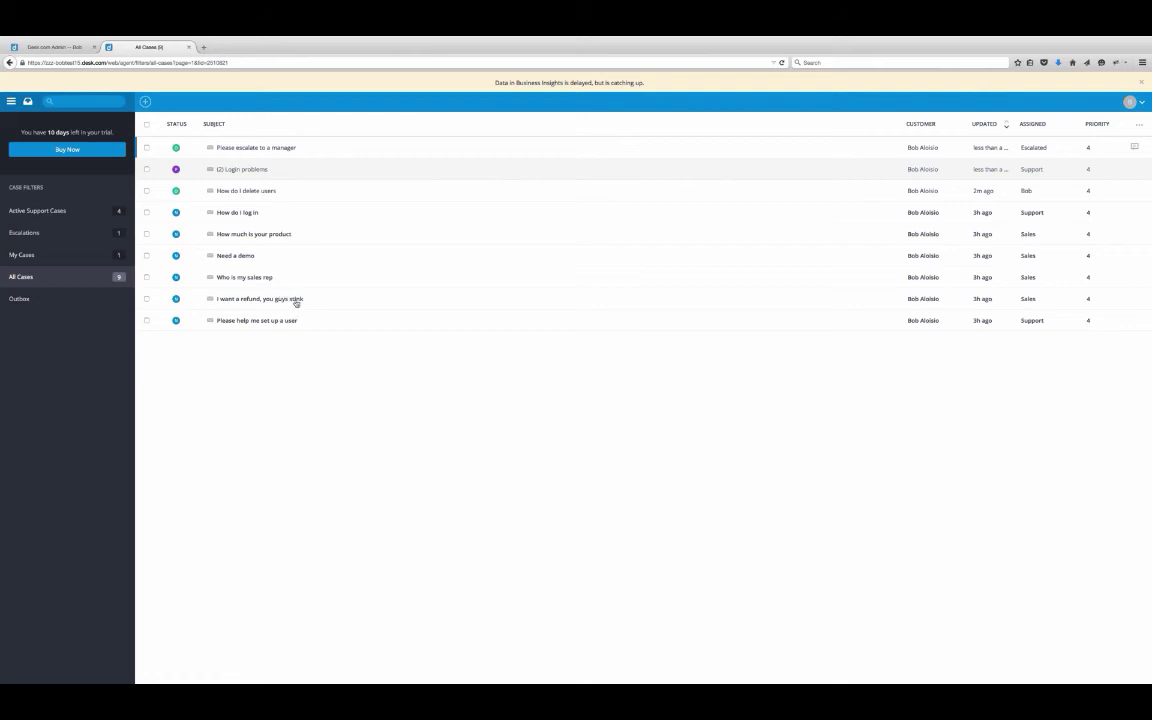
mouse_move(297, 301)
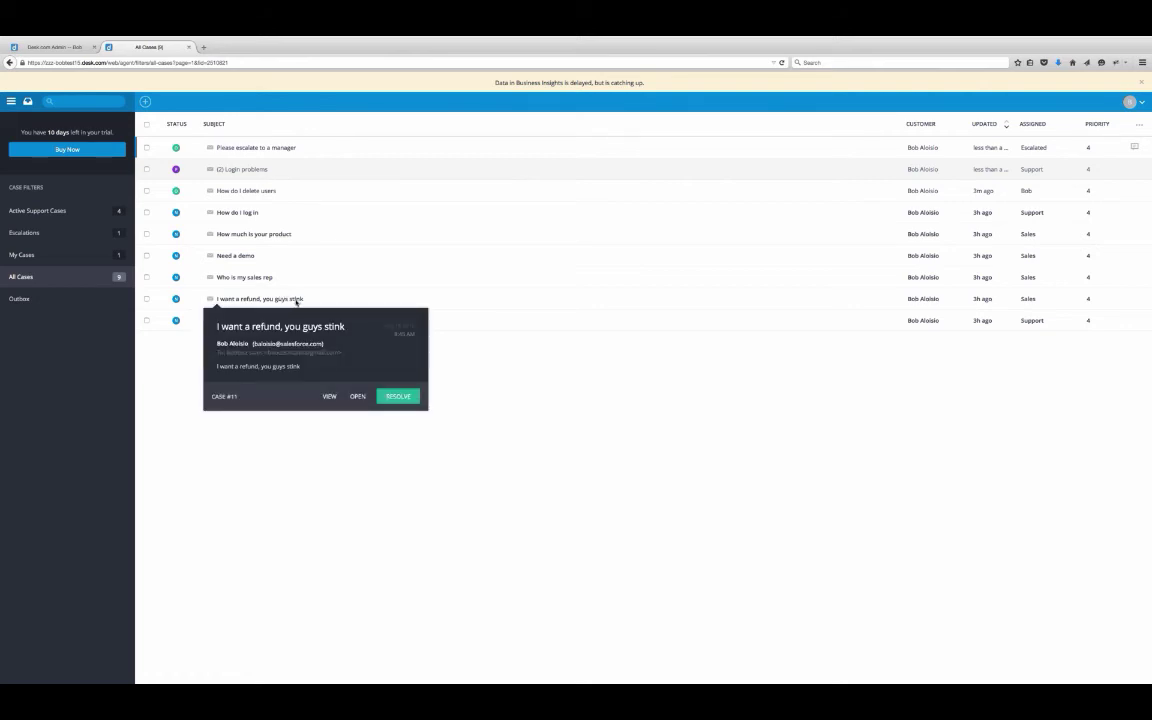
click(297, 301)
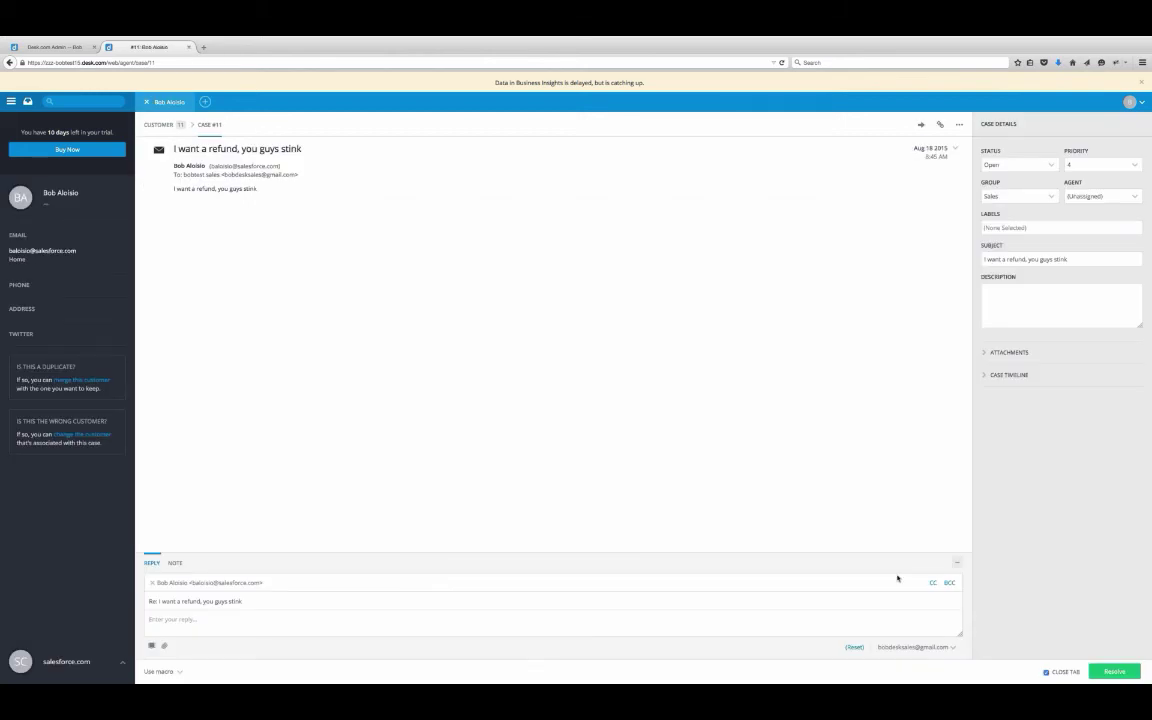
click(1040, 229)
text(escala)
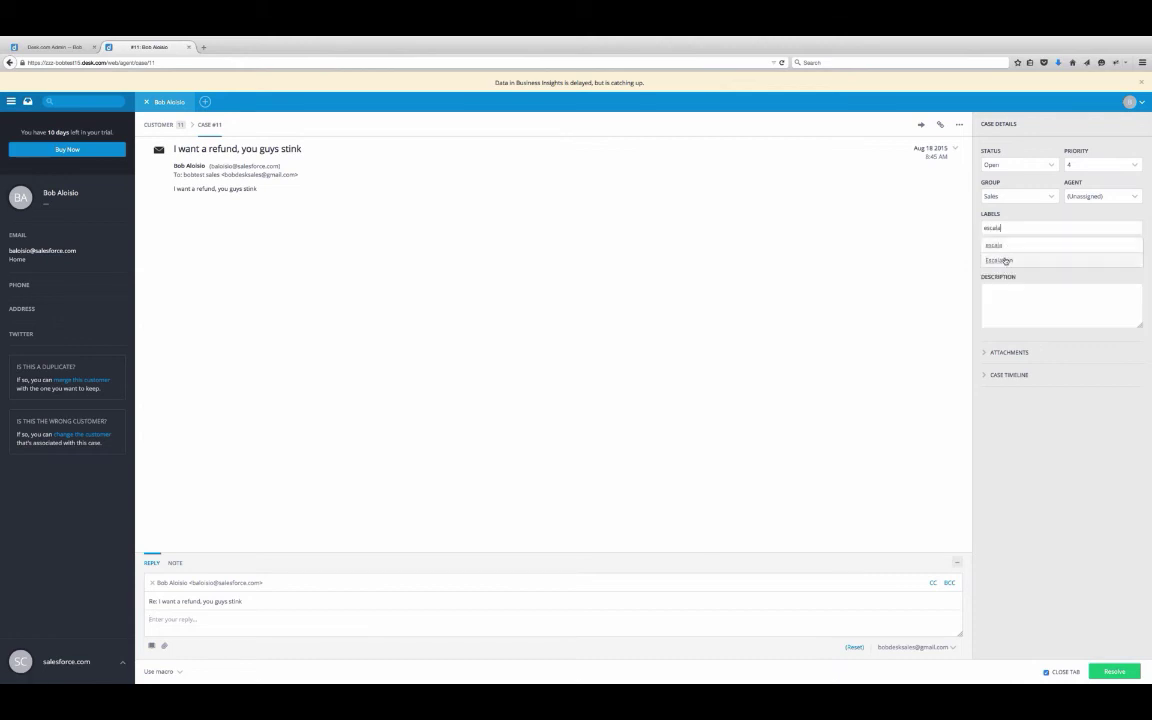
click(1005, 260)
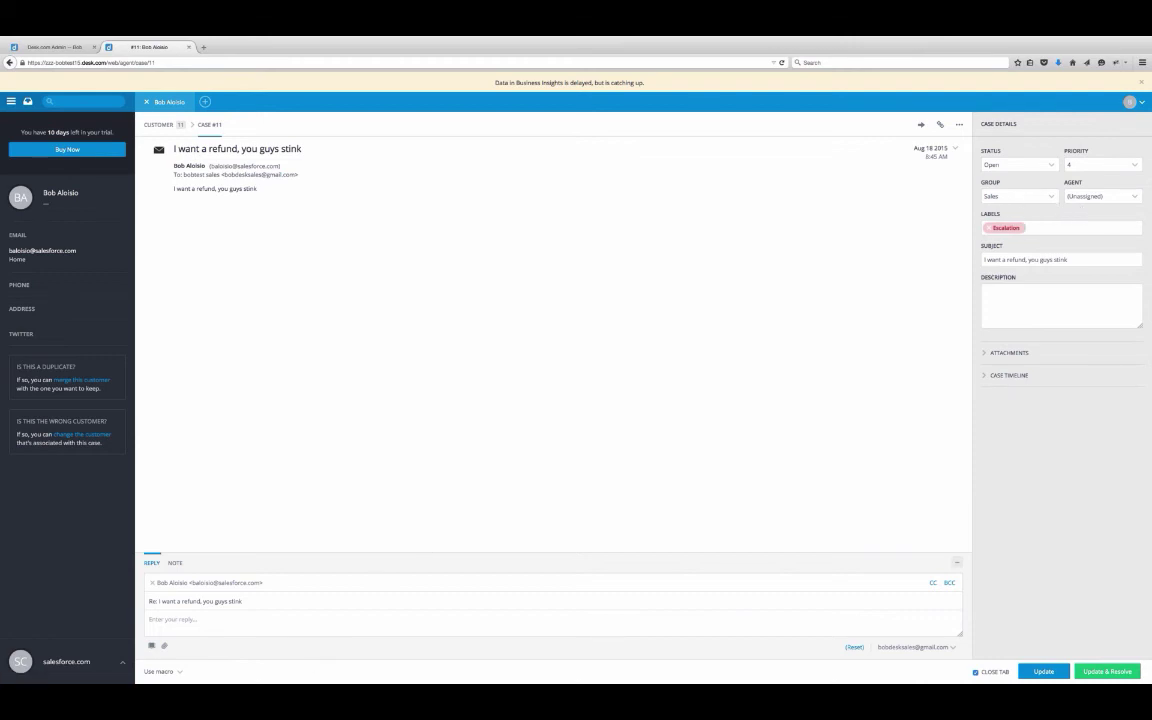
click(175, 563)
text(If)
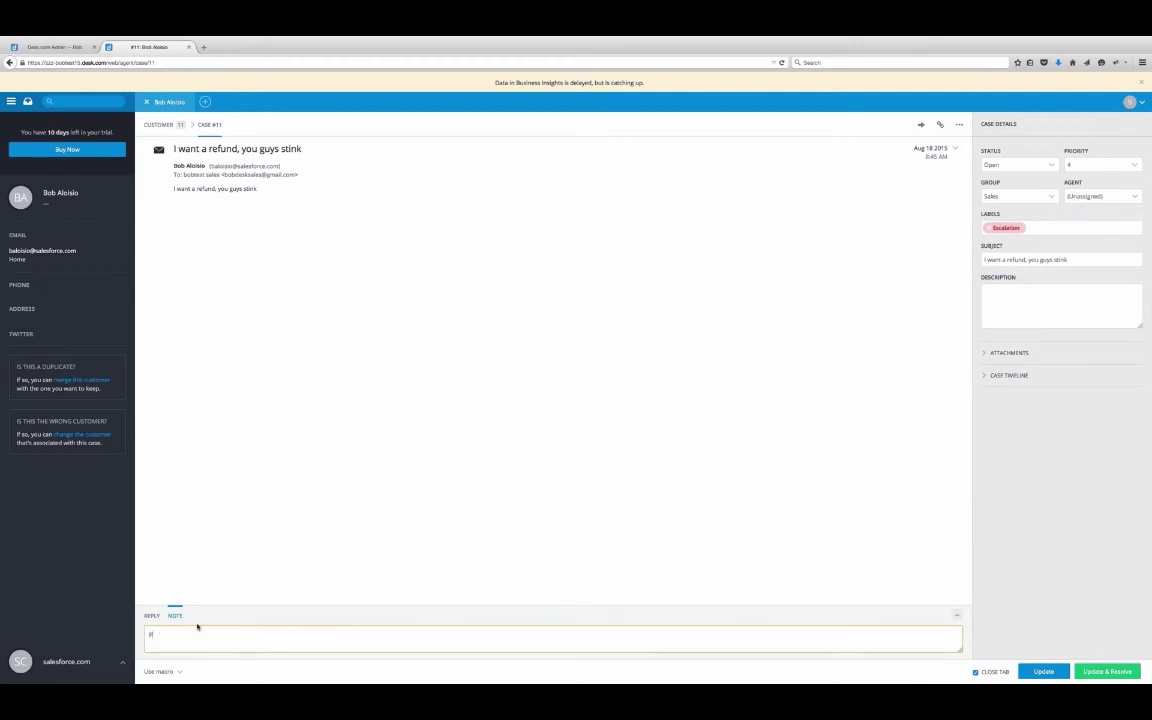
text(lease find out why they need a refund)
click(1040, 671)
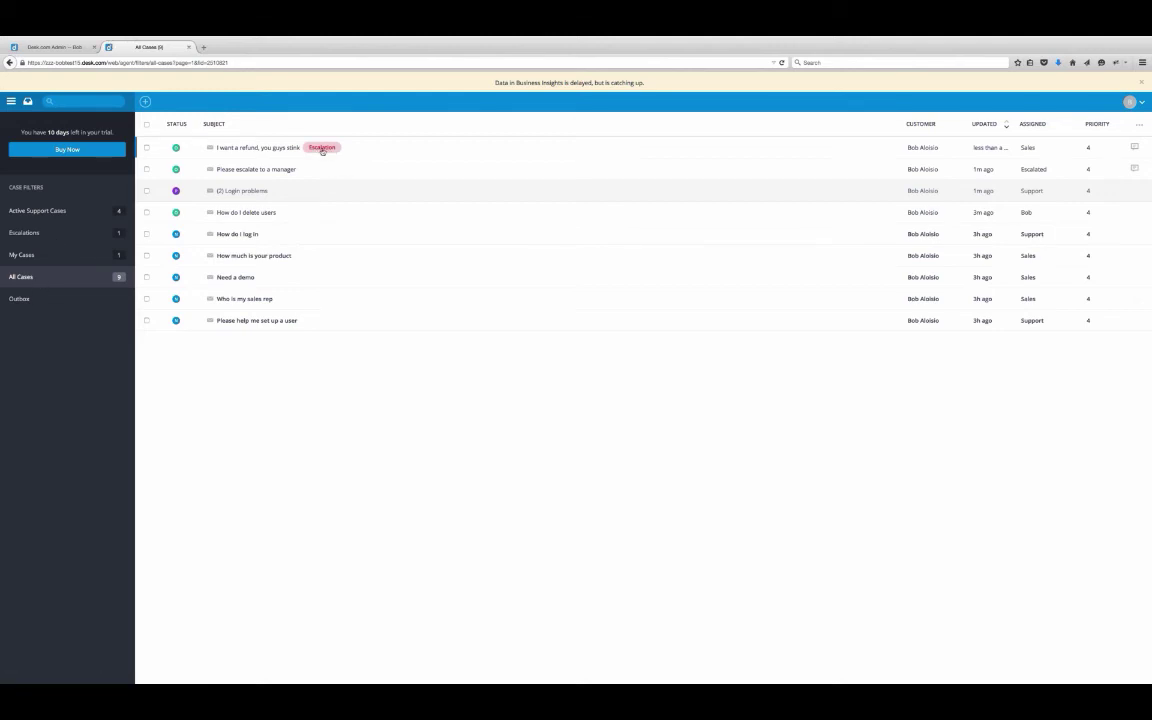
- Show the Escalations filter listing the refund case and the manager-escalation request
mouse_move(318, 149)
click(60, 232)
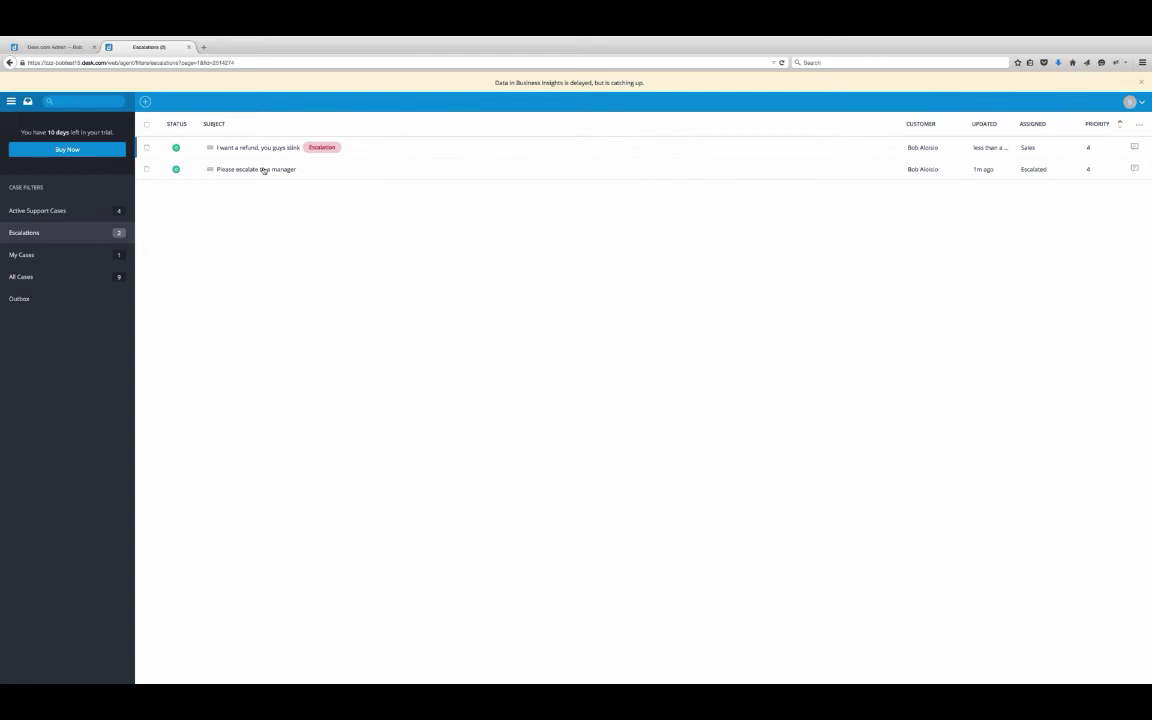
mouse_move(265, 170)
mouse_move(790, 166)
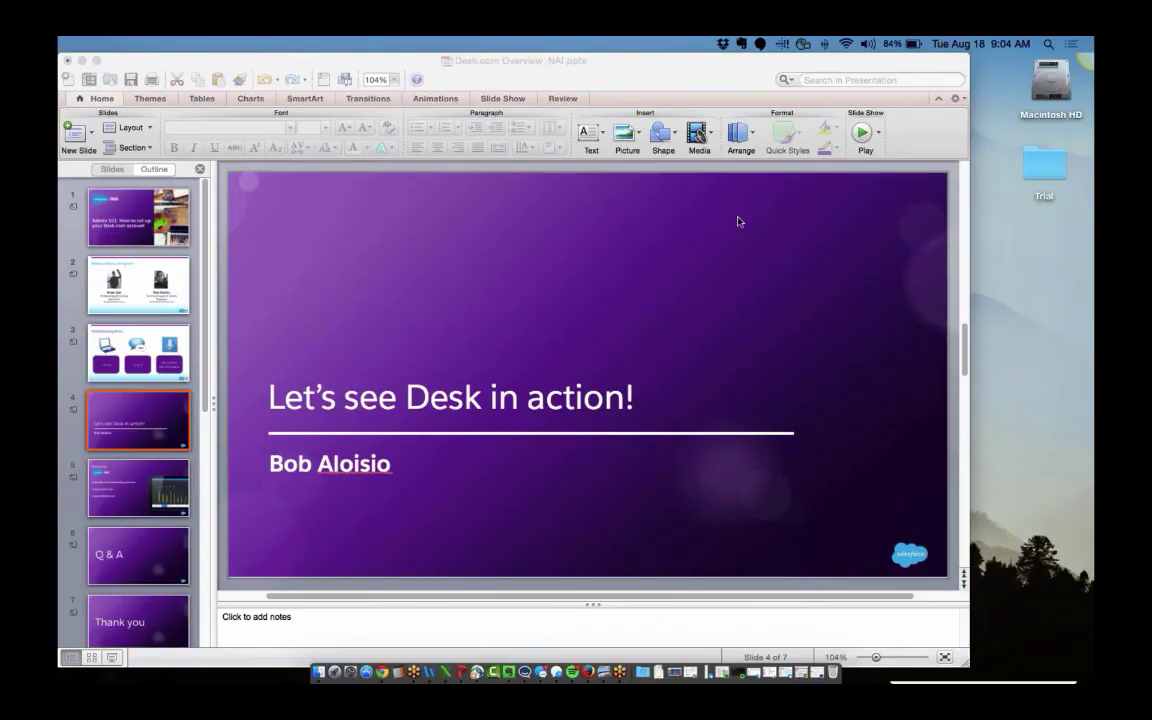
- Bring the Desk.com Overview presentation forward and play it full-screen from slide 4, 'Let's see Desk in action!'
click(788, 139)
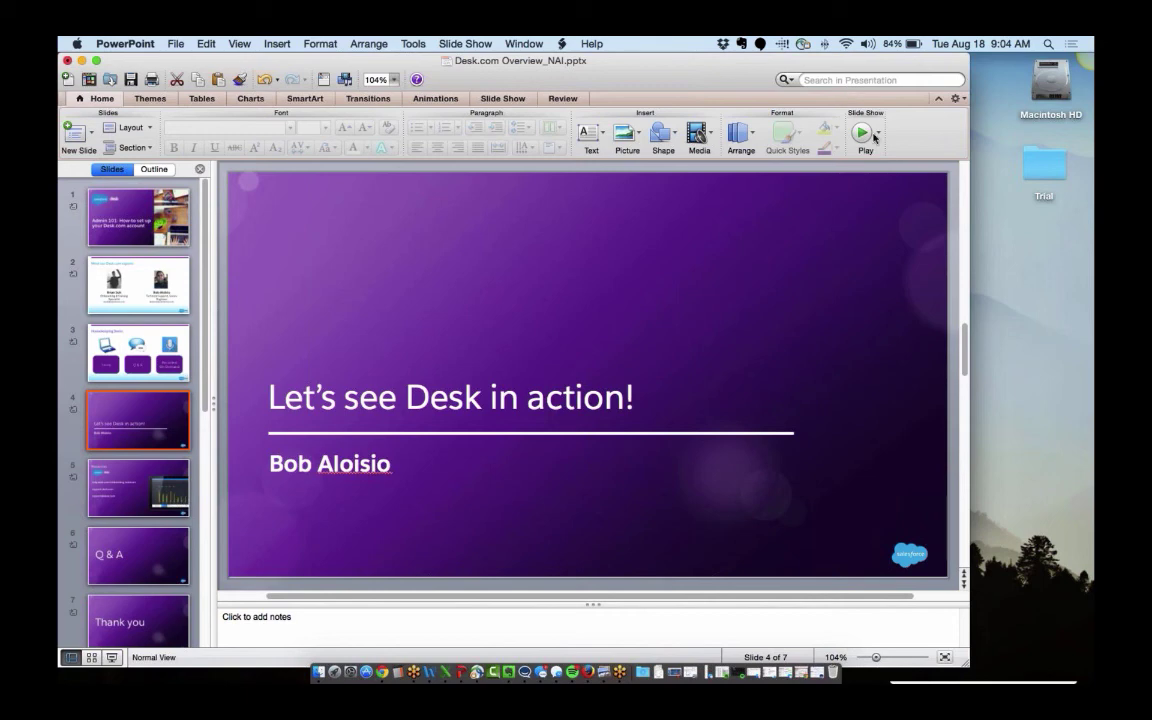
click(868, 135)
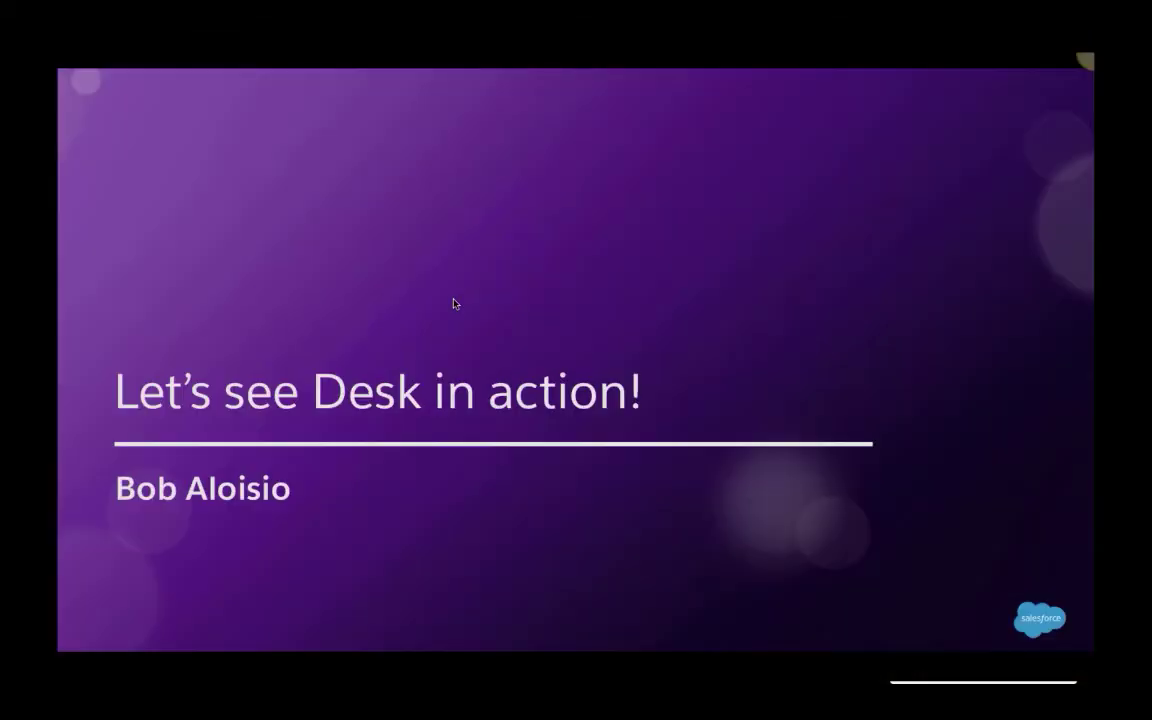